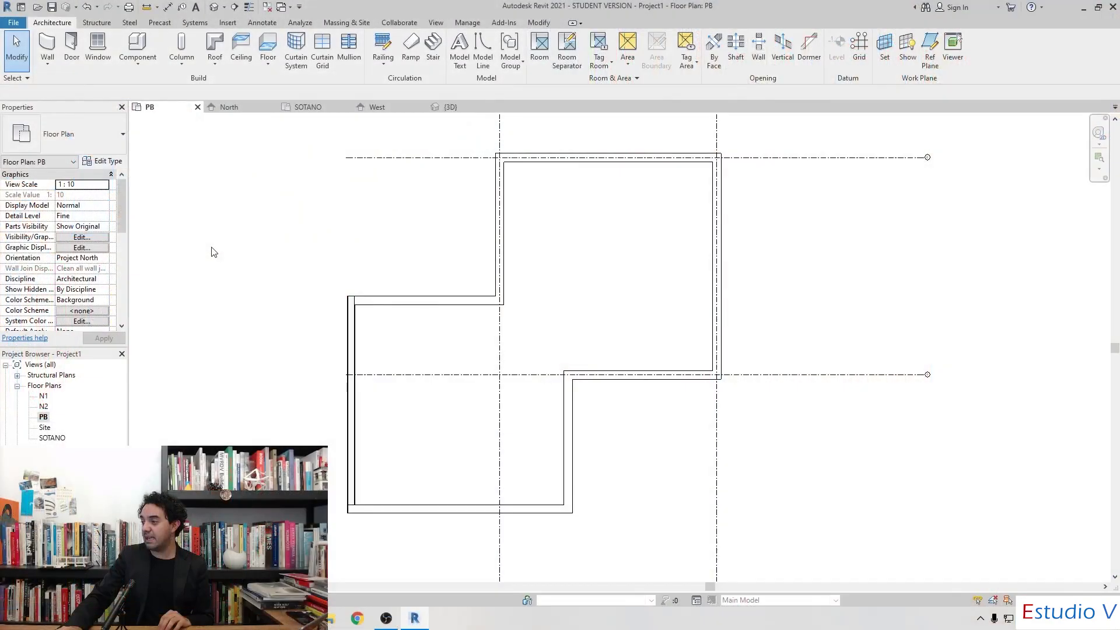
Pan the PB plan and bring up the Floor dropdown's floor-type choices
middle_click_drag(376, 247, 406, 245)
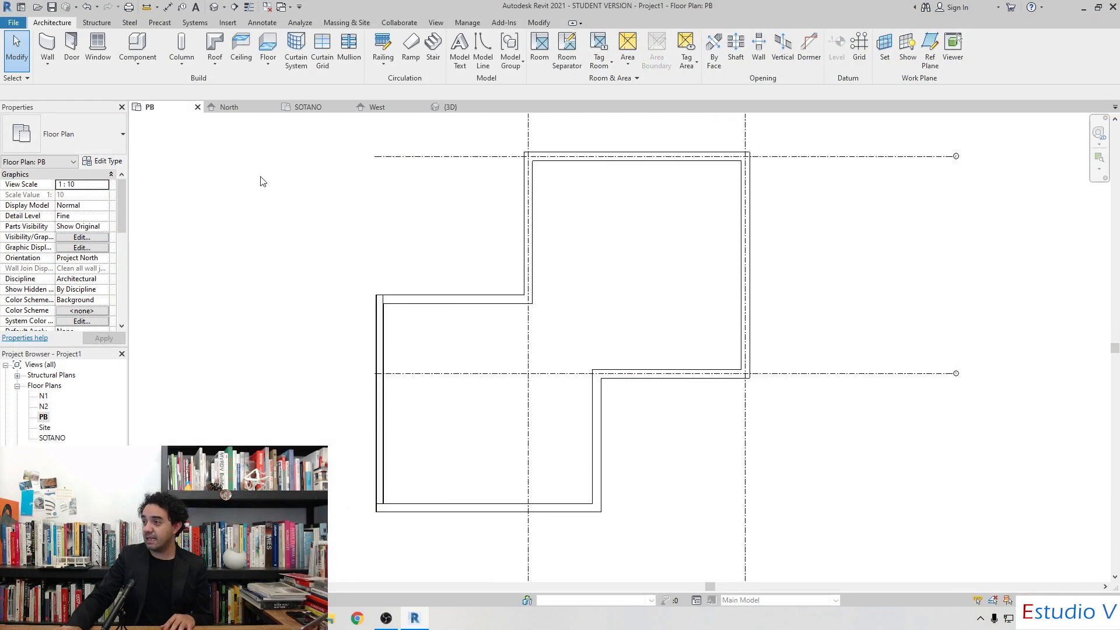
left_click(263, 69)
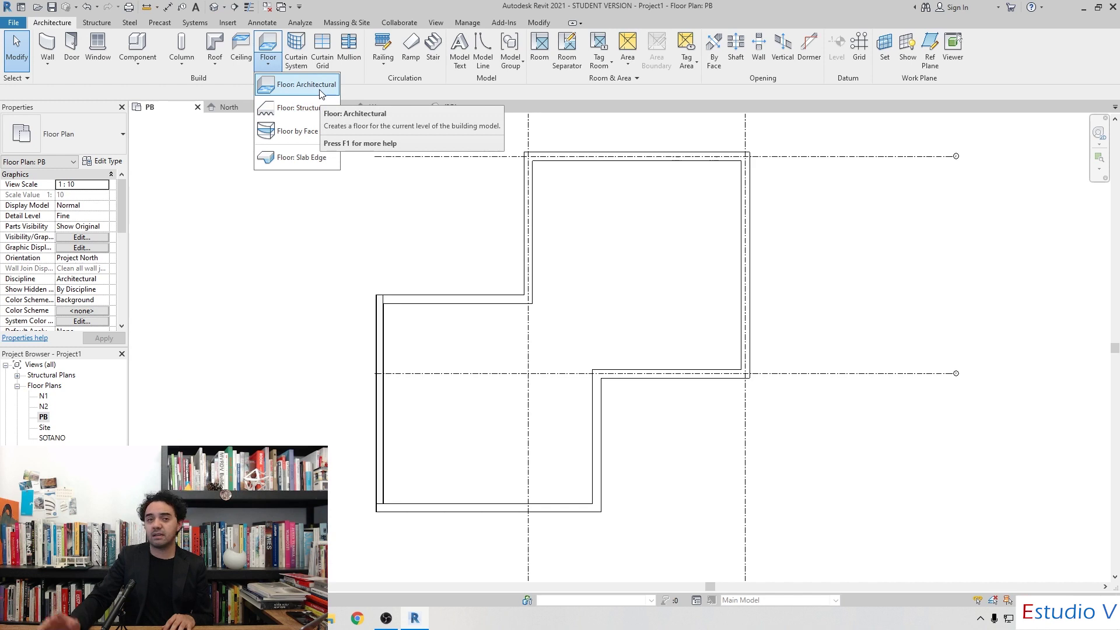
mouse_move(301, 107)
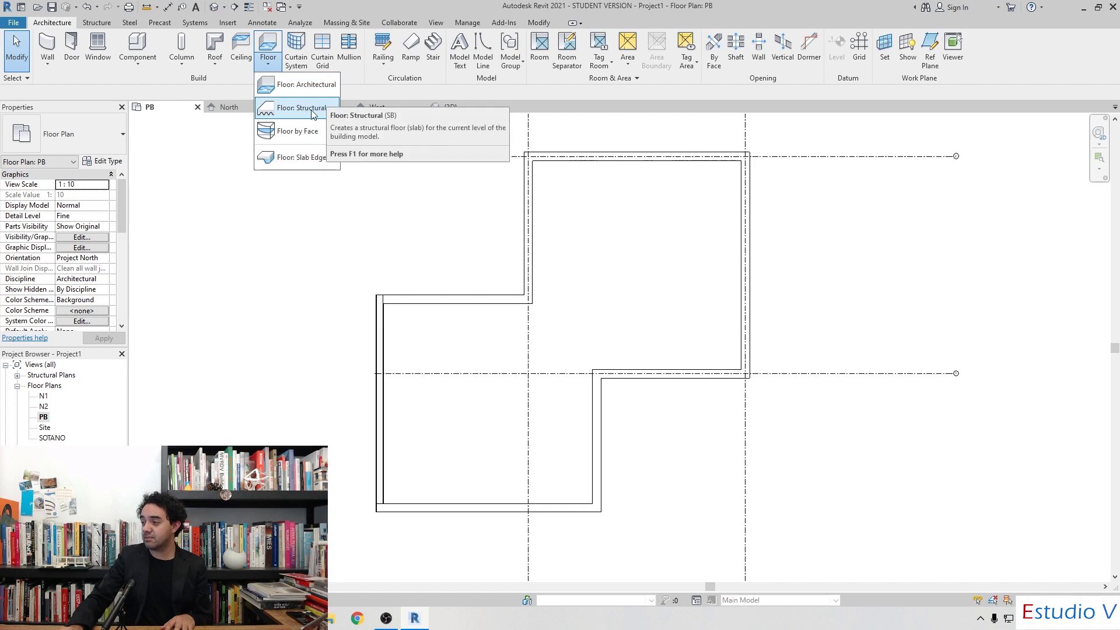
Start a Floor: Structural boundary sketch on level PB with the walls framed in view
left_click(313, 114)
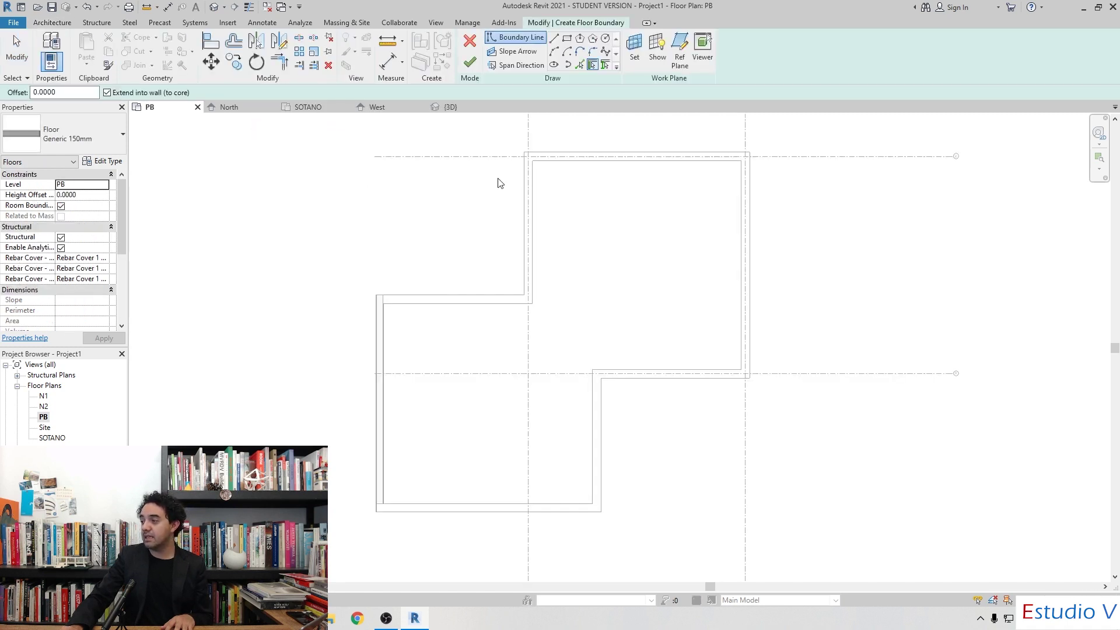
middle_click_drag(557, 196, 543, 204)
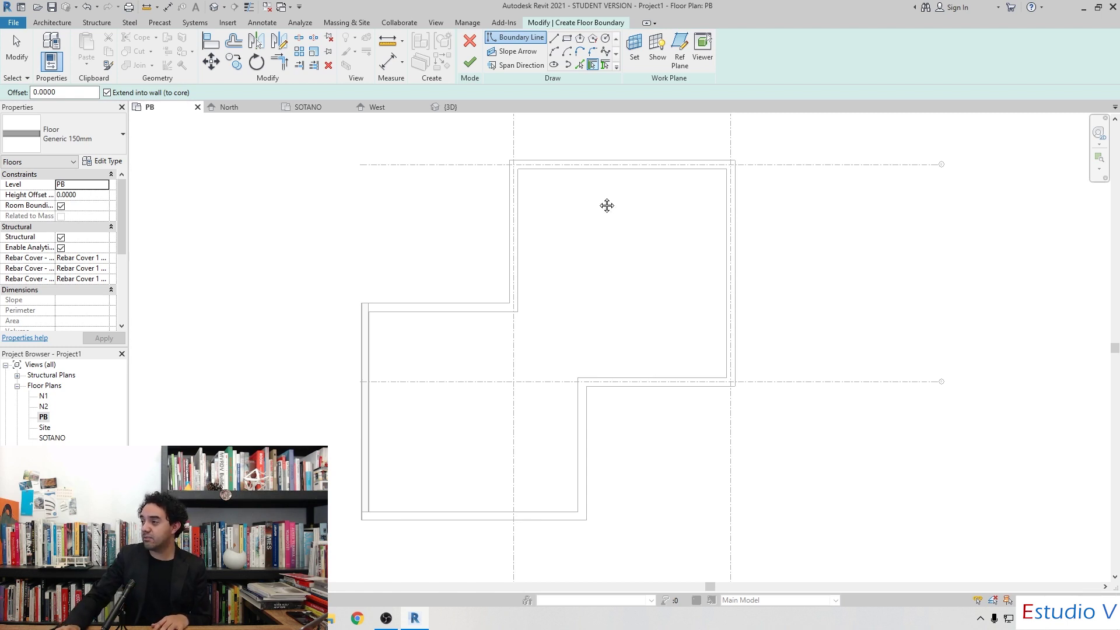
middle_click_drag(607, 205, 577, 220)
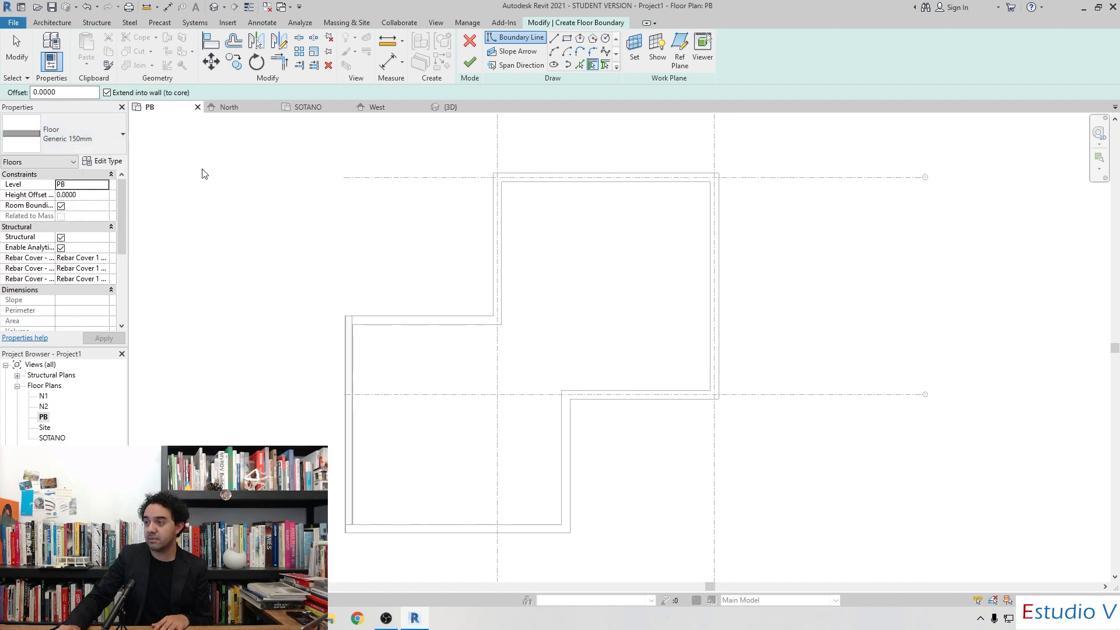
Duplicate Generic 150mm as floor type 'PISO' and open its Structure layer assembly
left_click(105, 162)
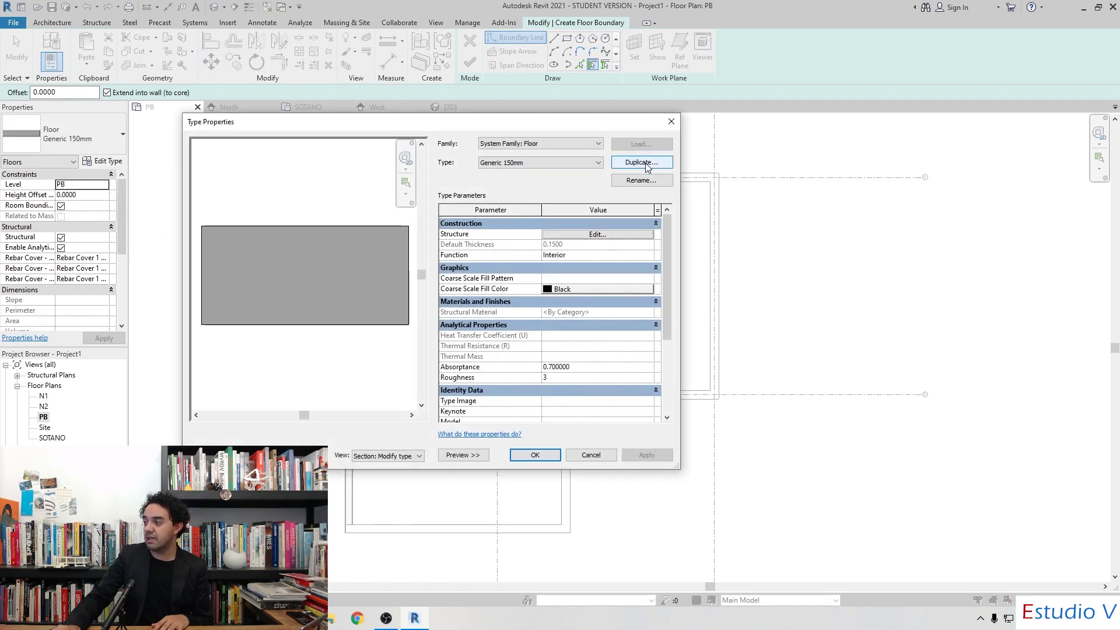
left_click(642, 163)
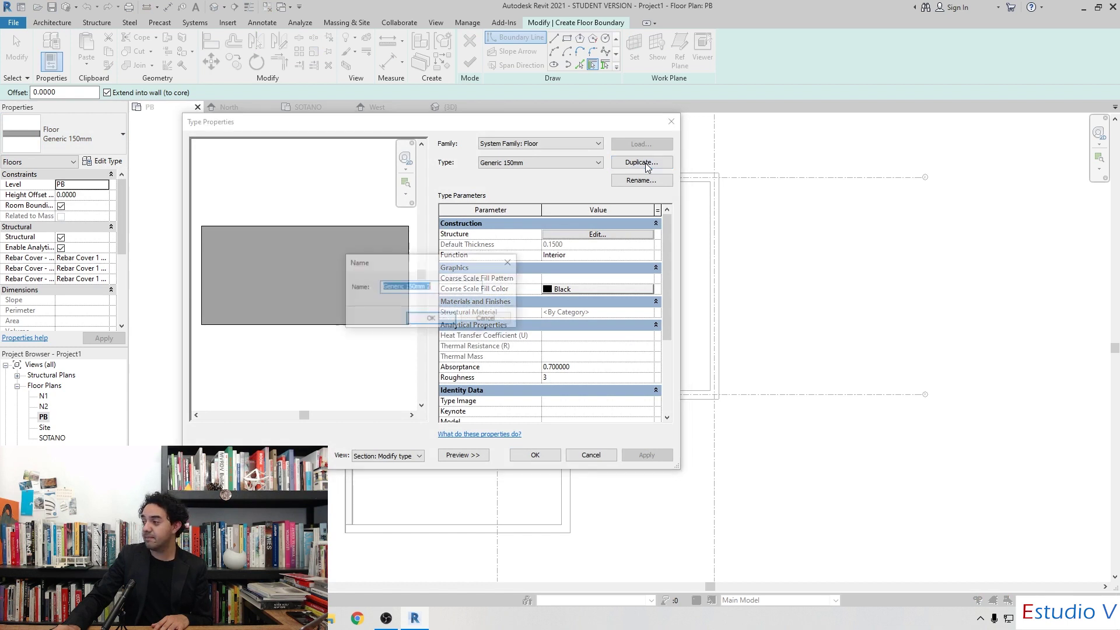
type("PlSO")
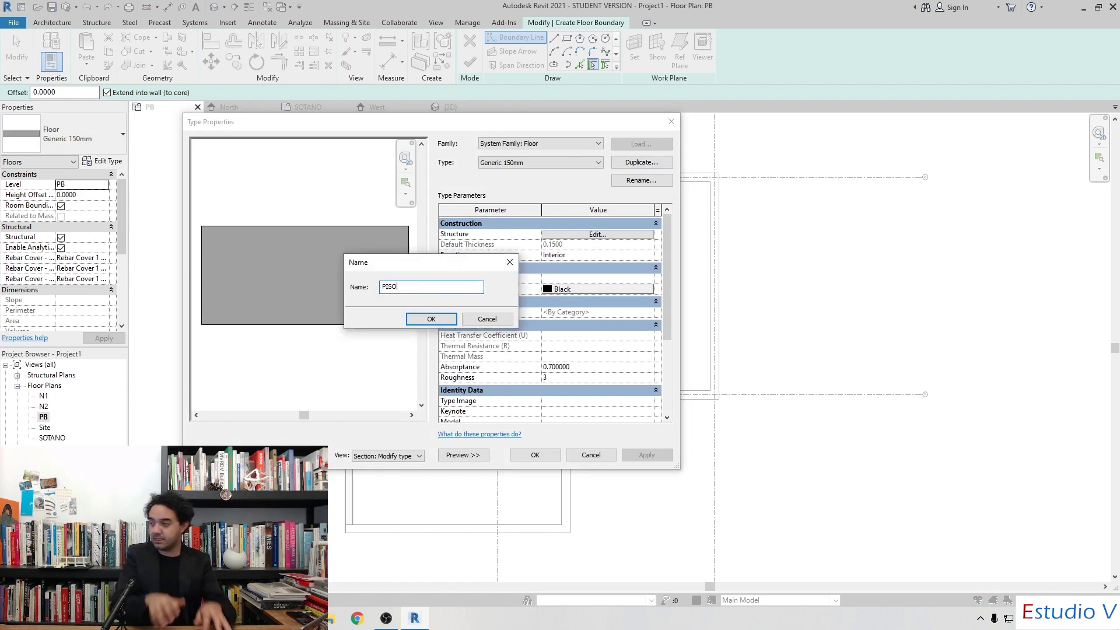
left_click(443, 322)
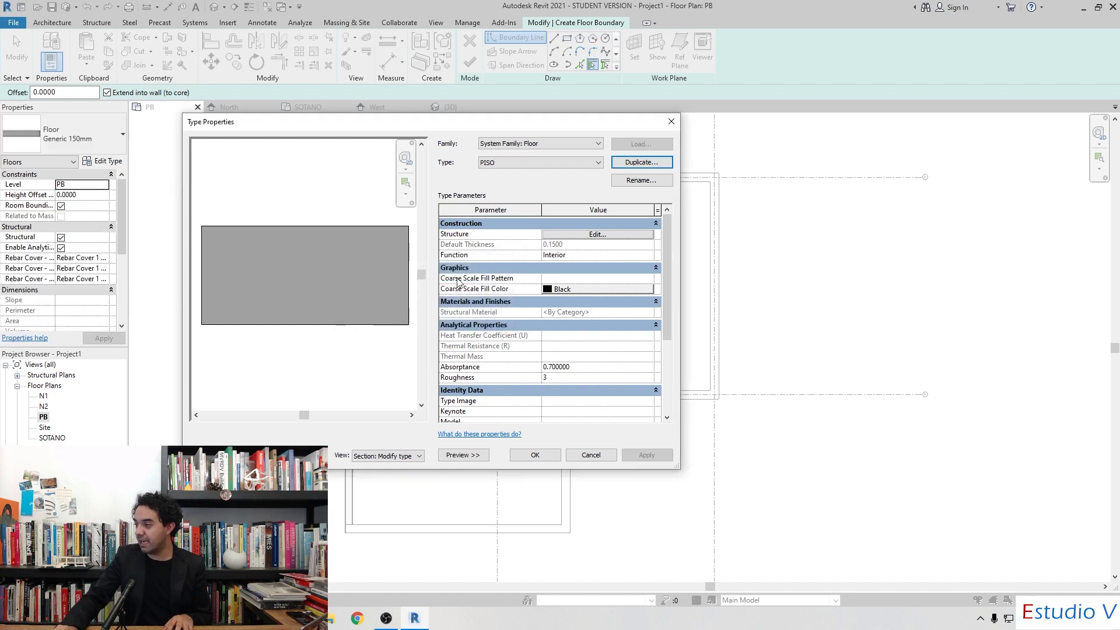
left_click(597, 235)
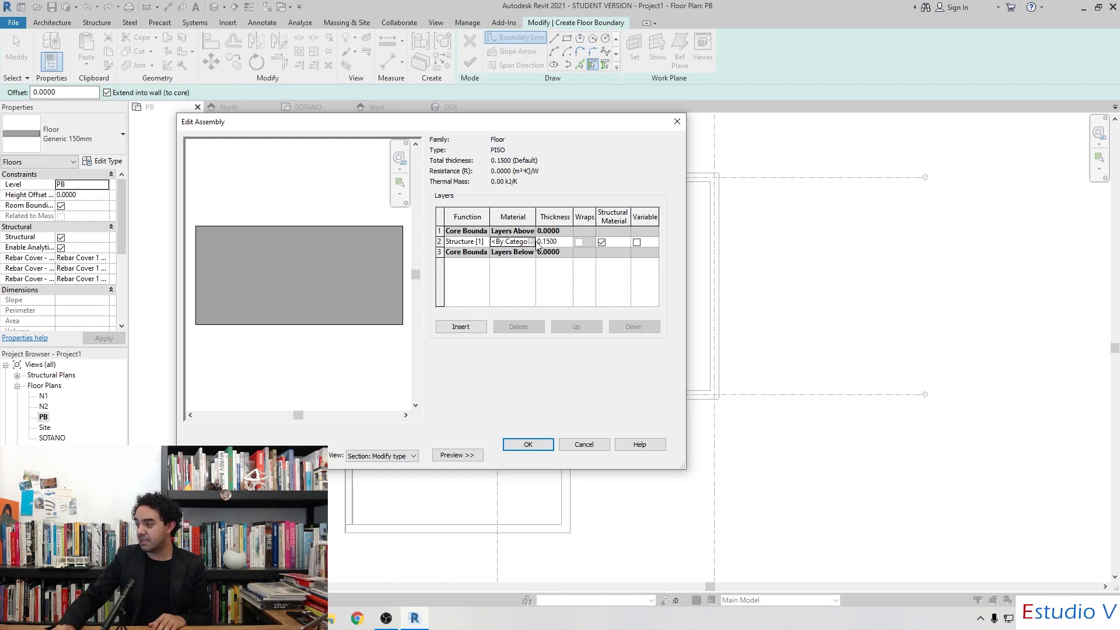
Give the structure layer a new 'PISO' material with the model Wood Board surface pattern, confirming all dialogs
left_click(531, 242)
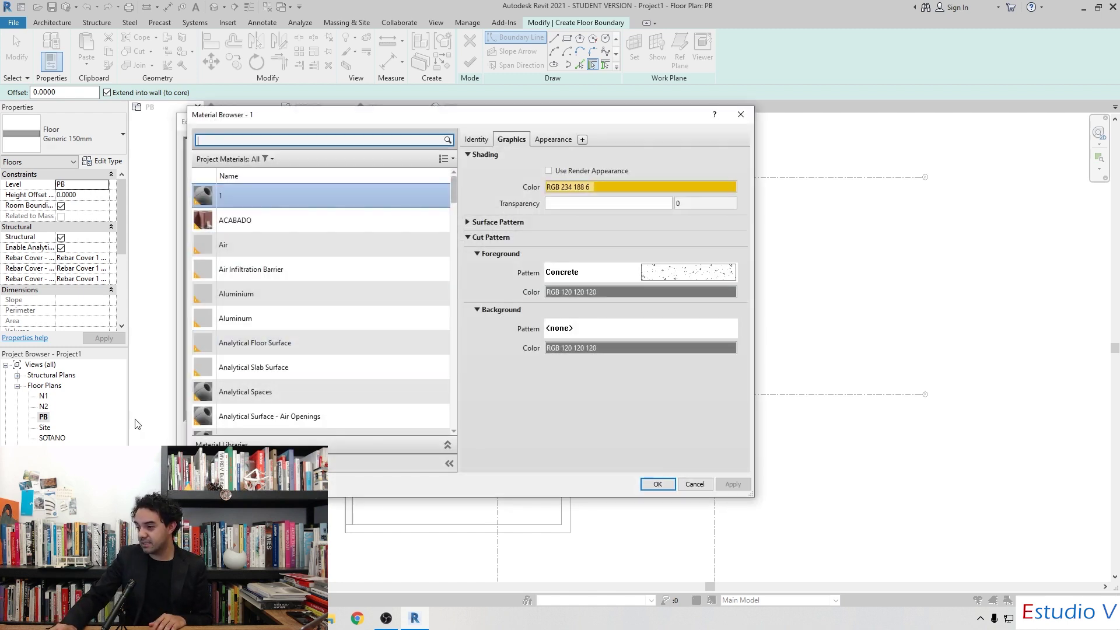
left_click(477, 140)
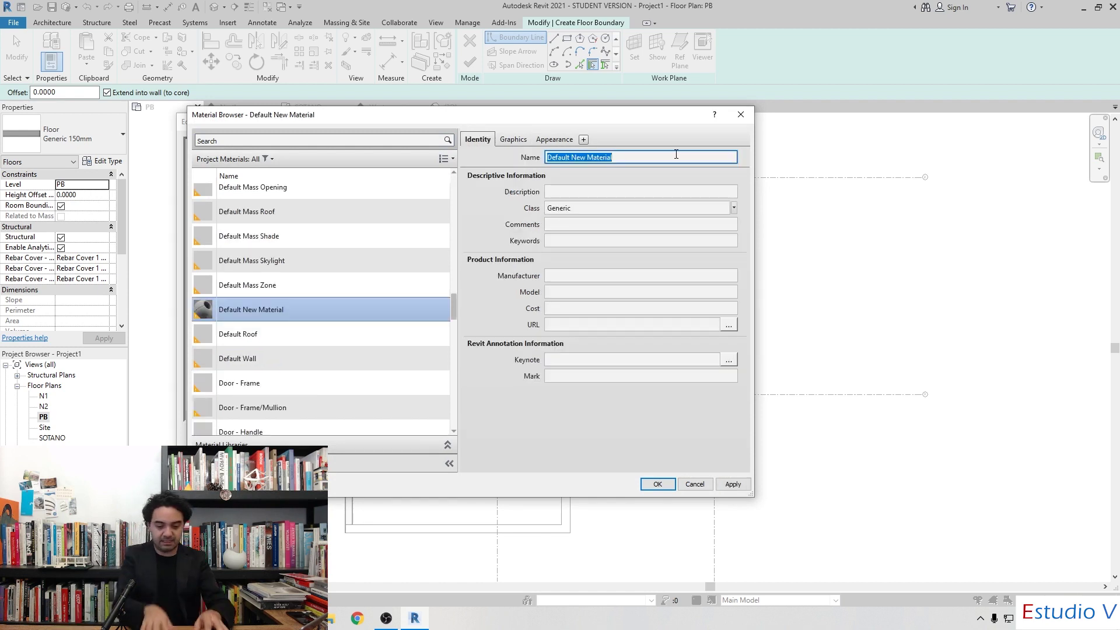
type("PISO")
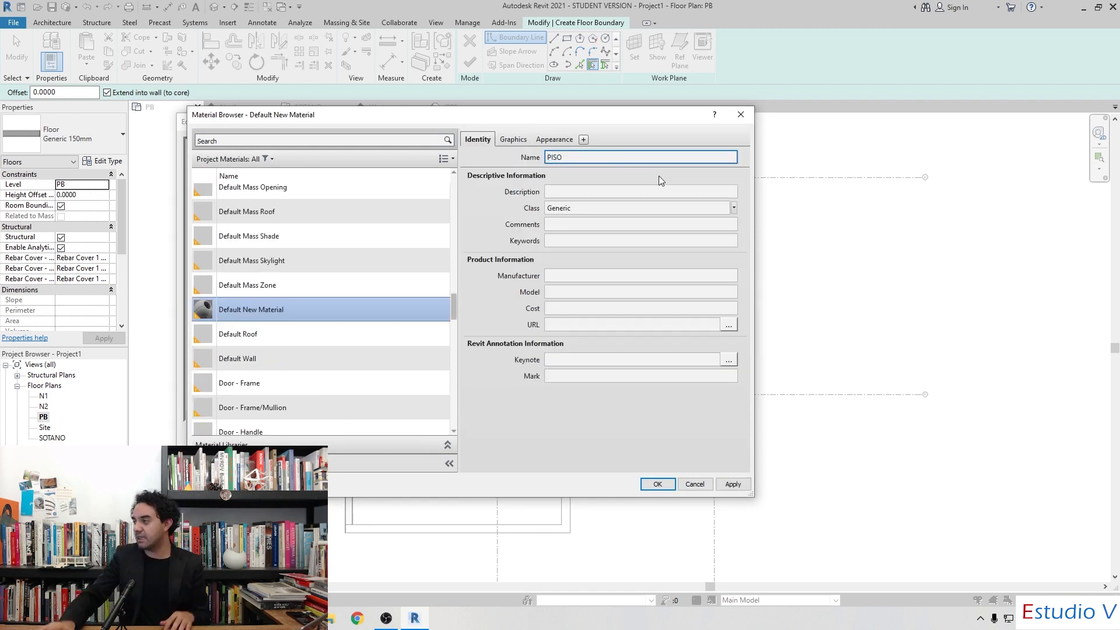
left_click(512, 139)
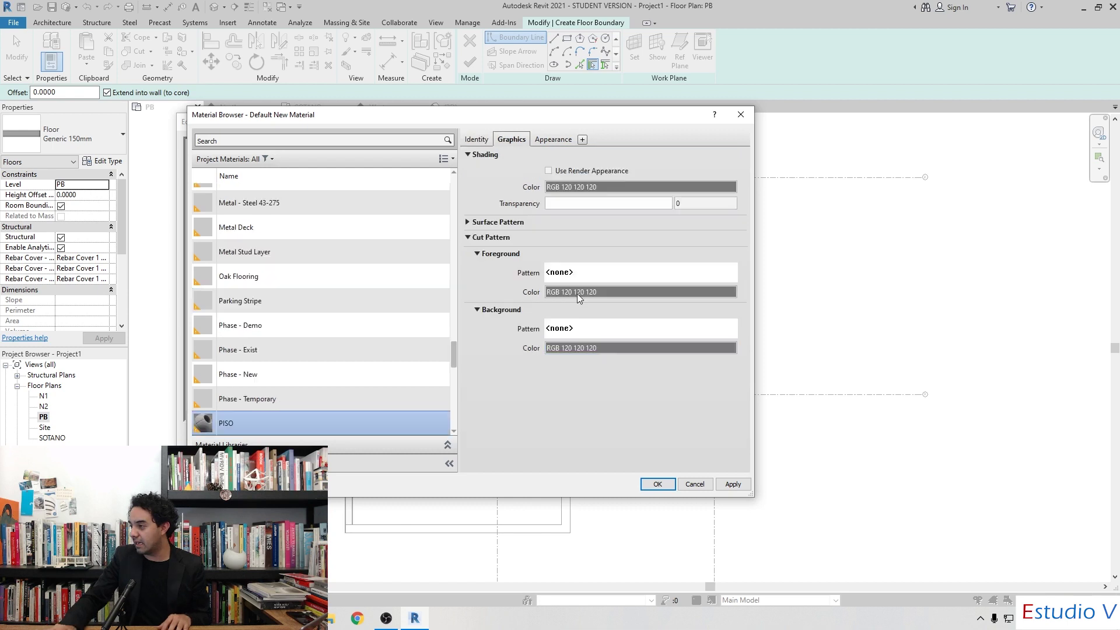
left_click(468, 222)
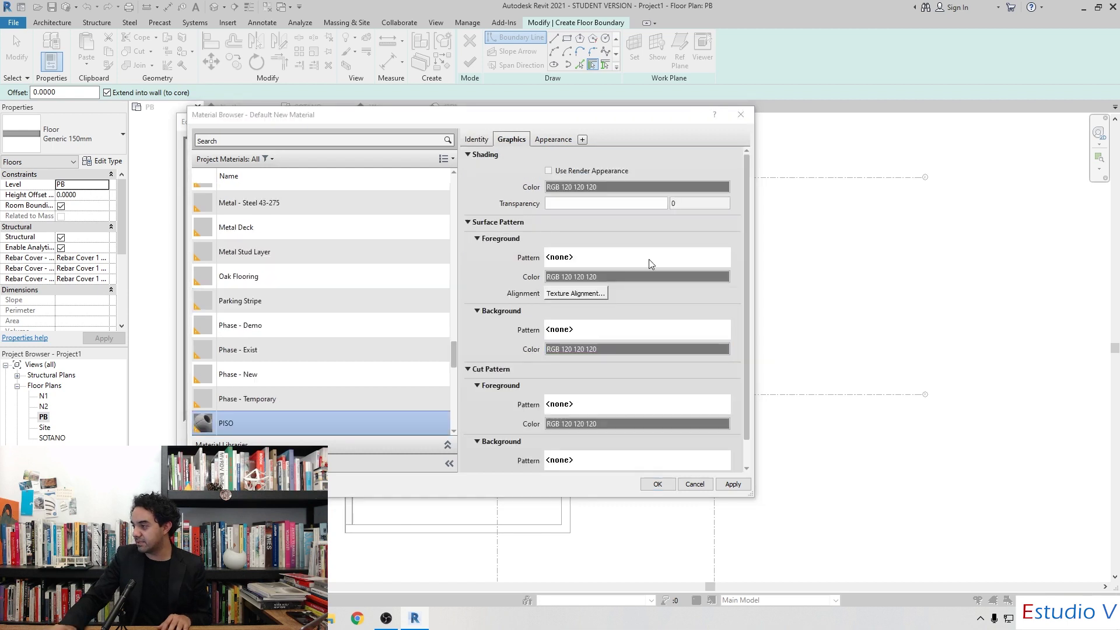
left_click(649, 260)
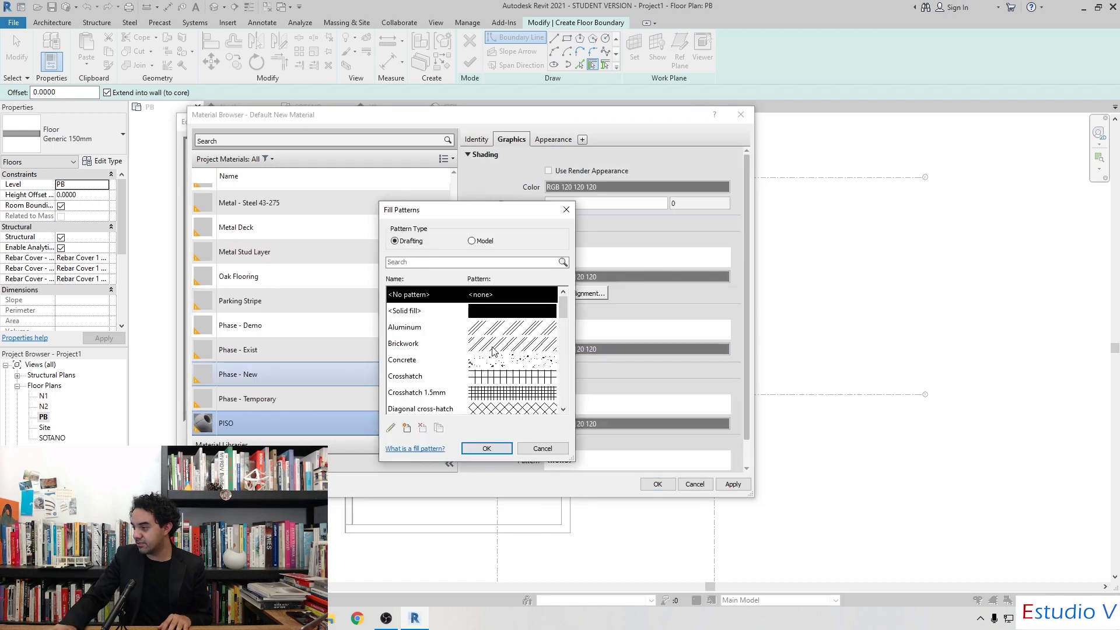
left_click(471, 241)
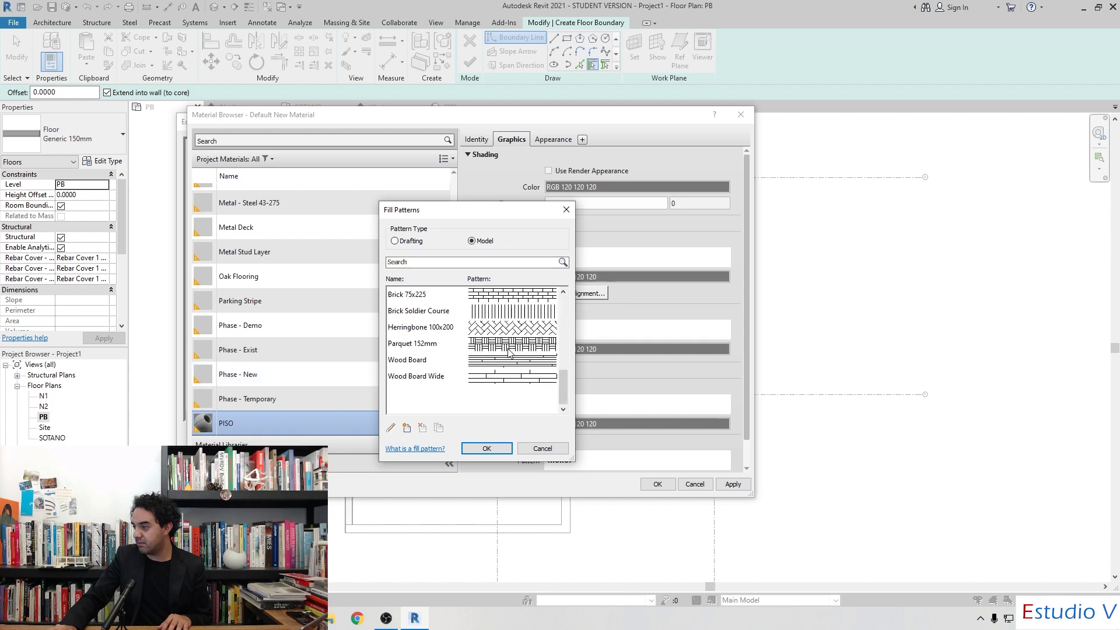
double_click(509, 358)
left_click(655, 484)
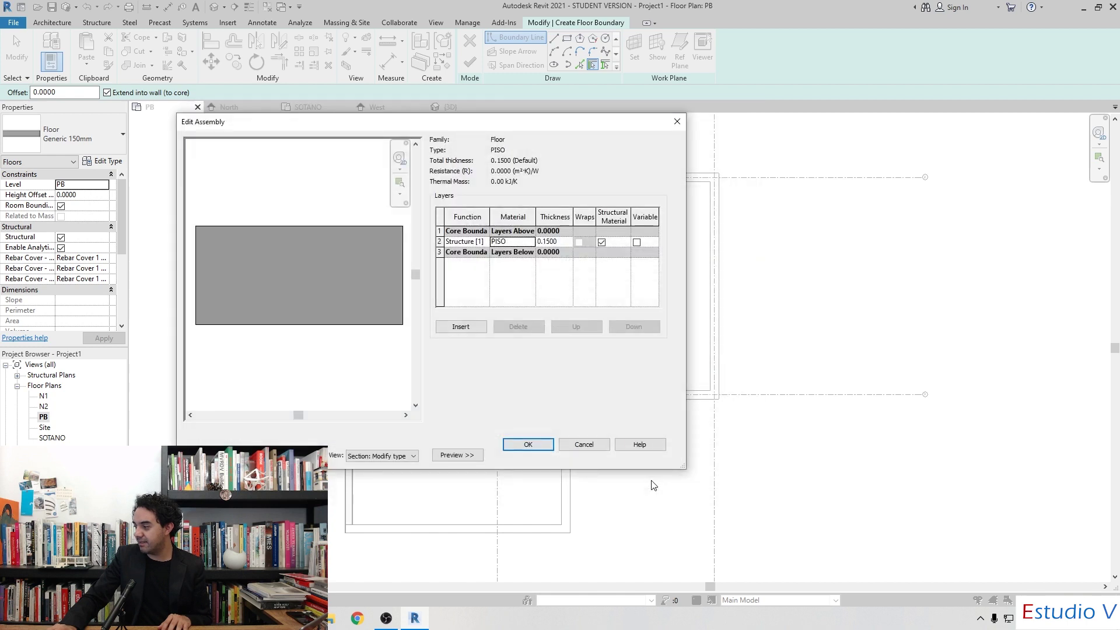
left_click(534, 444)
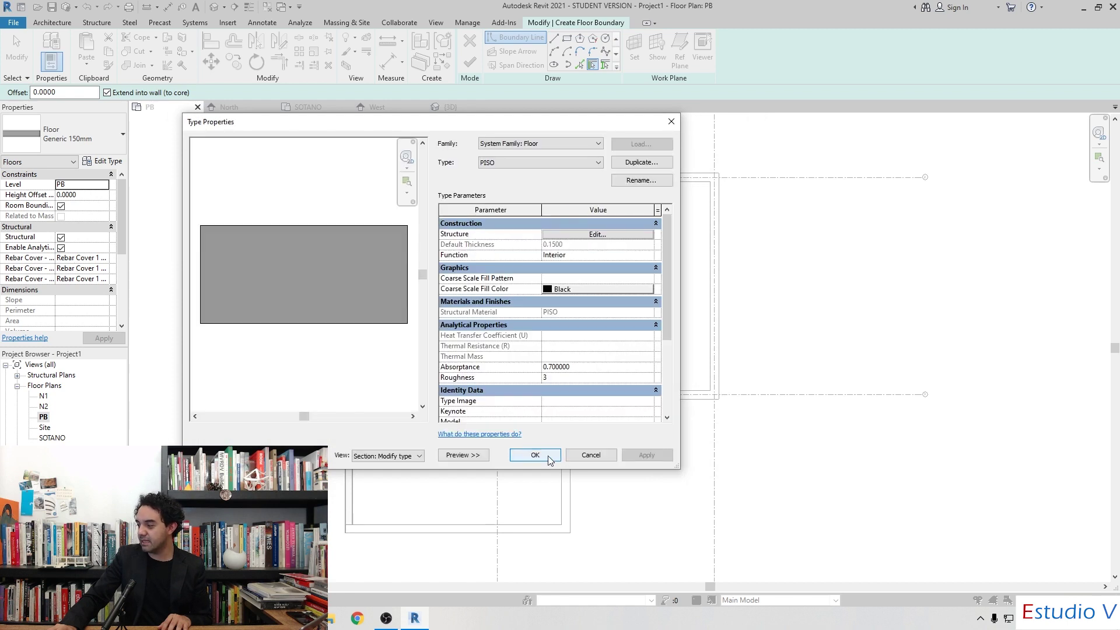
left_click(535, 455)
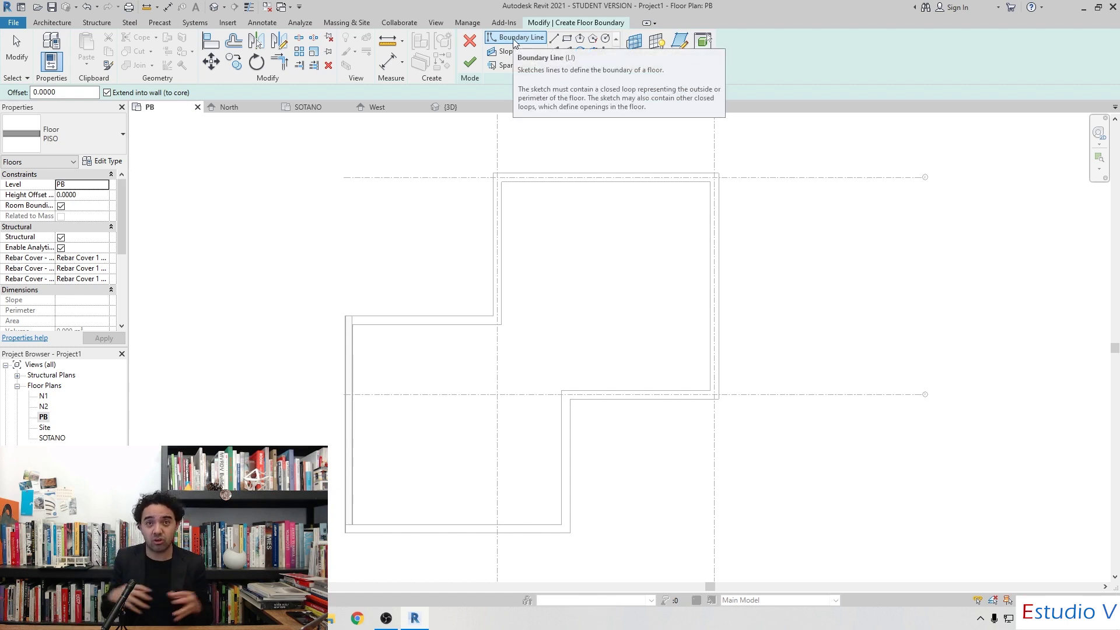
Draw two Line boundaries from the top-left inner wall corner down to the step and across
left_click(556, 40)
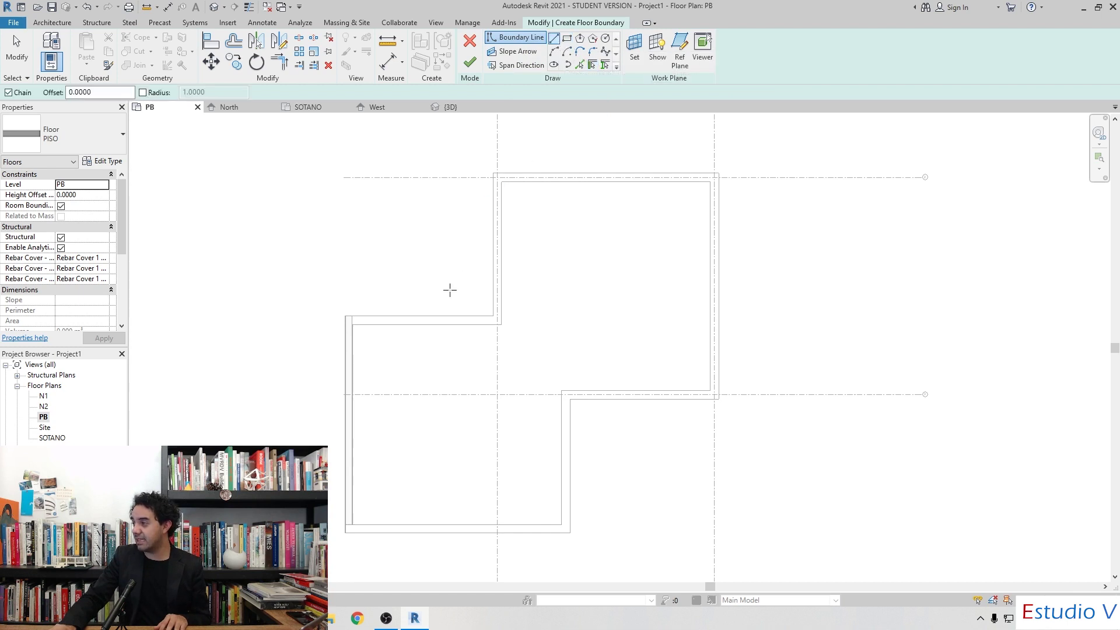
left_click(501, 182)
scroll(502, 315, "up", 2)
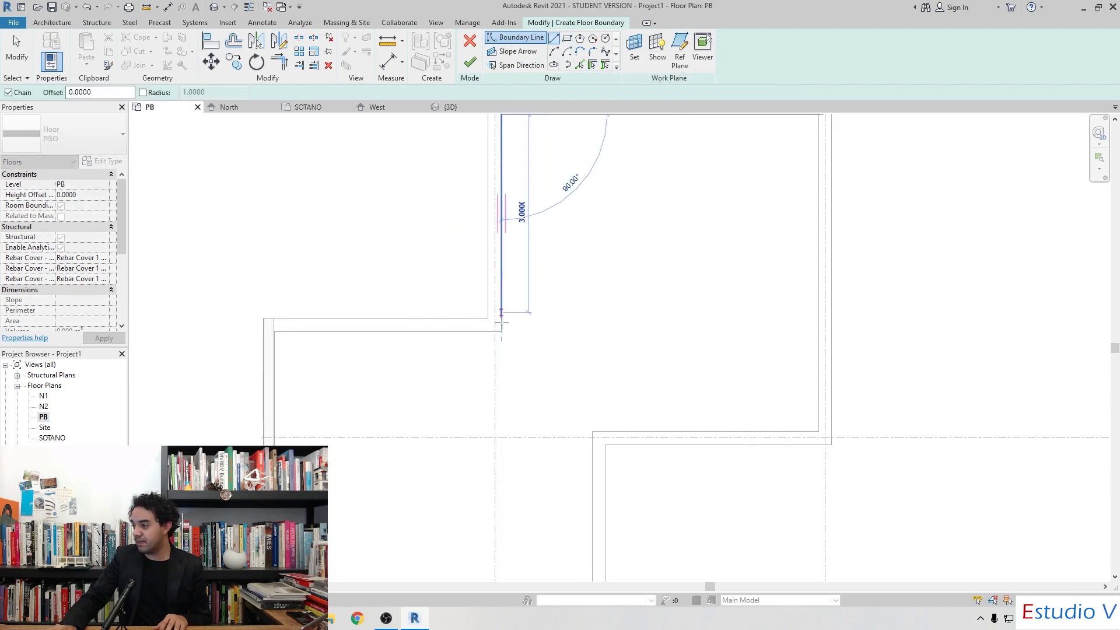
scroll(502, 324, "up", 2)
left_click(501, 337)
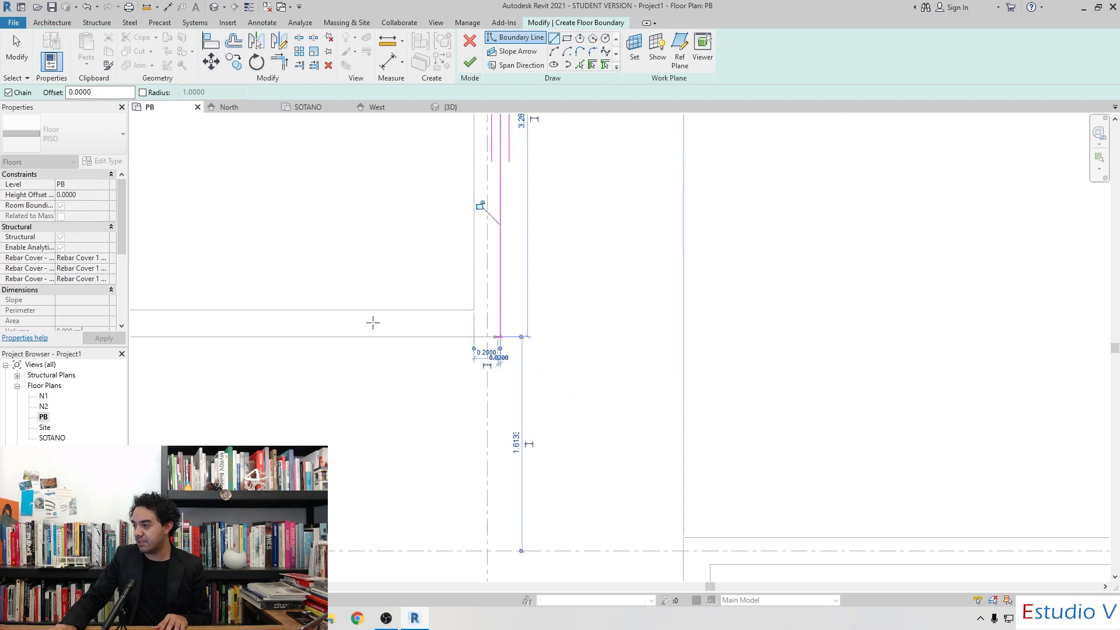
scroll(380, 327, "down", 1)
middle_click_drag(379, 327, 613, 324)
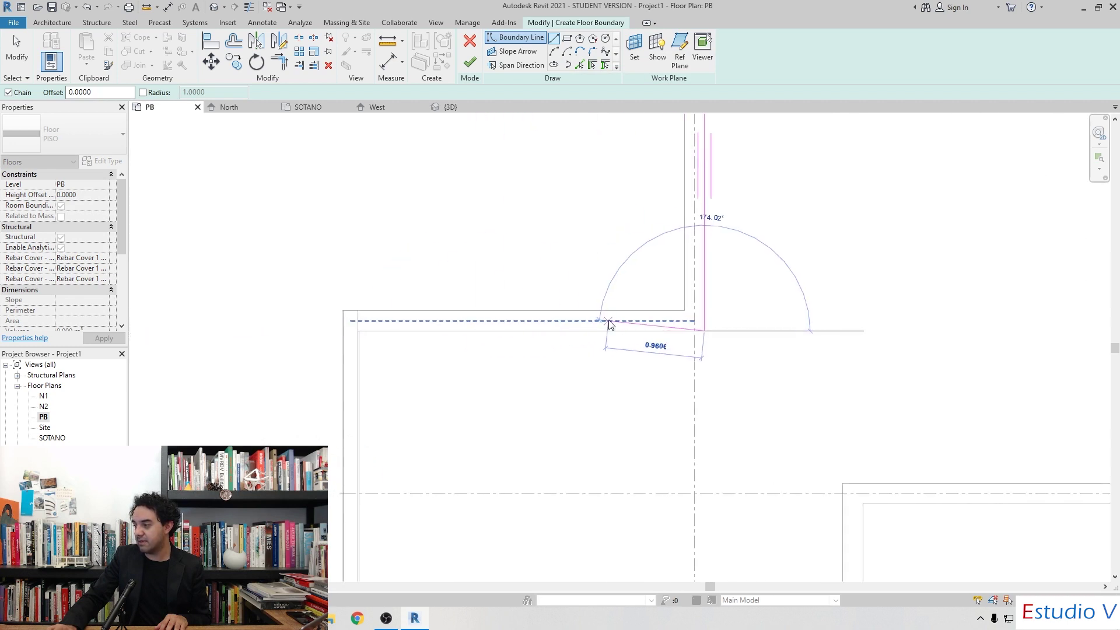
left_click(359, 331)
scroll(450, 315, "down", 2)
middle_click_drag(455, 318, 323, 371)
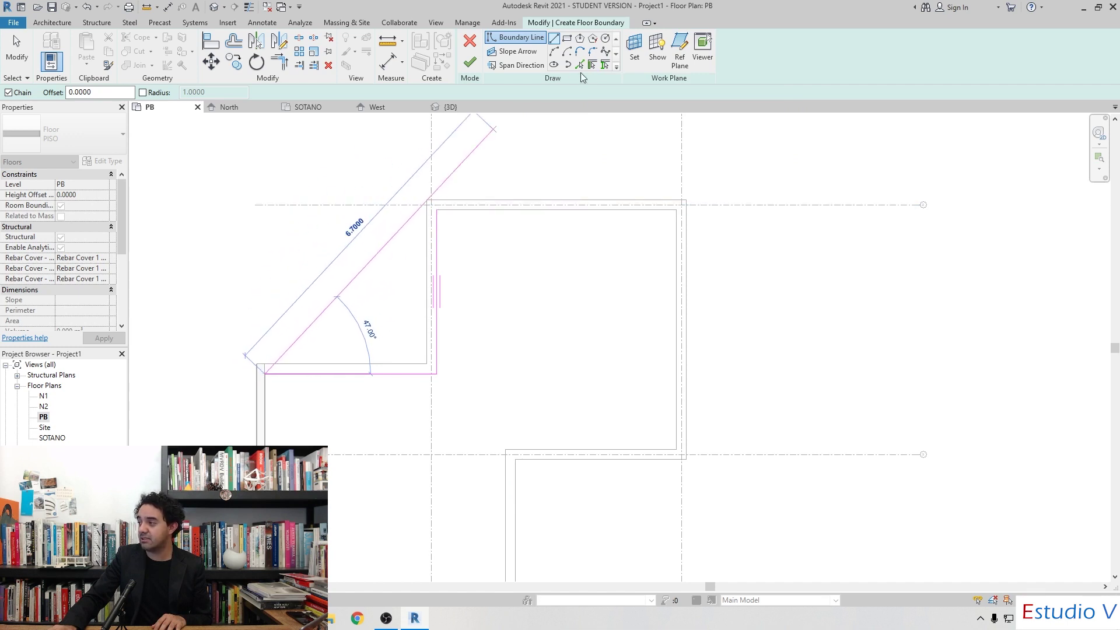
Pick the top, right, bottom and inner vertical walls as floor boundary lines
left_click(593, 68)
left_click(557, 209)
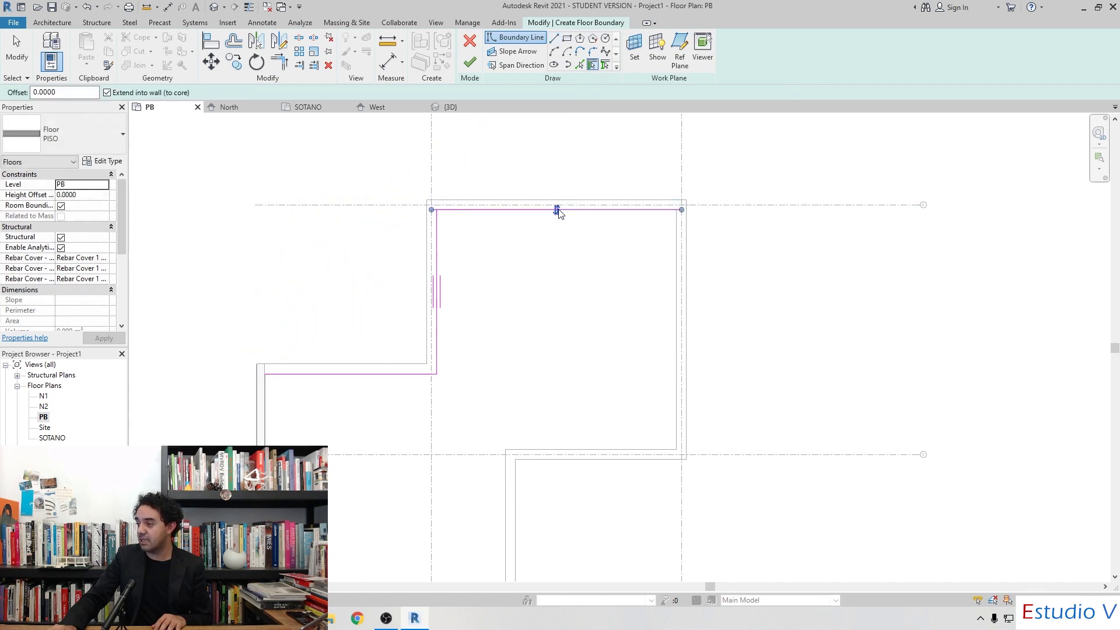
left_click(685, 314)
scroll(554, 186, "down", 2)
scroll(553, 183, "down", 1)
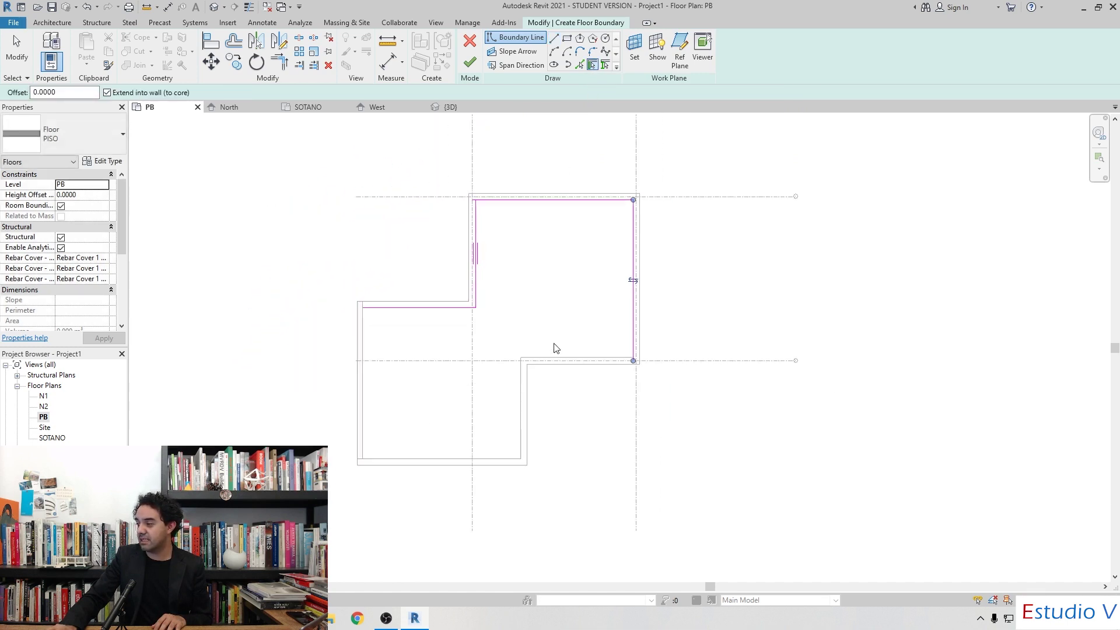
left_click(566, 365)
left_click(521, 412)
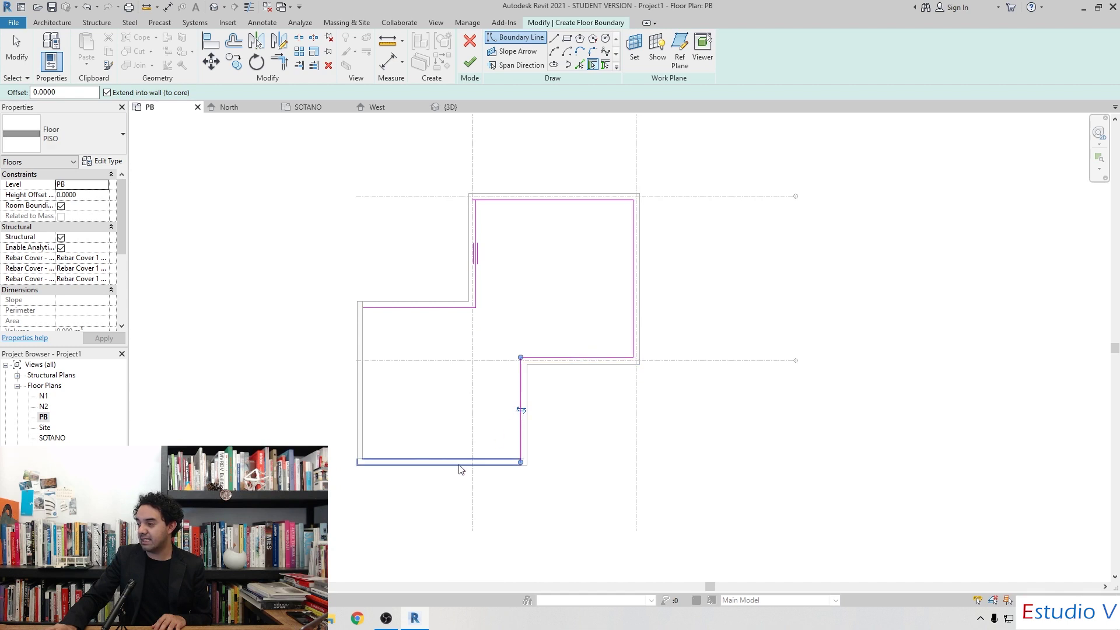
left_click(458, 465)
Trace the left wall's inner face so it meets the bottom boundary line
scroll(353, 457, "up", 2)
scroll(350, 452, "up", 2)
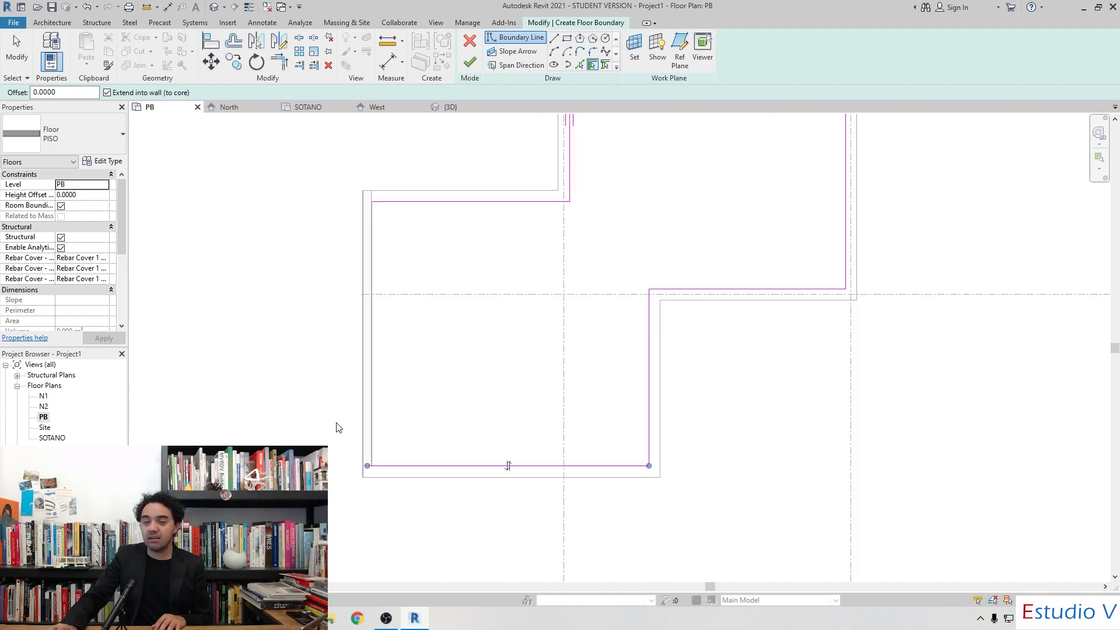
scroll(338, 424, "up", 2)
scroll(336, 408, "down", 2)
scroll(353, 460, "up", 3)
scroll(388, 482, "up", 2)
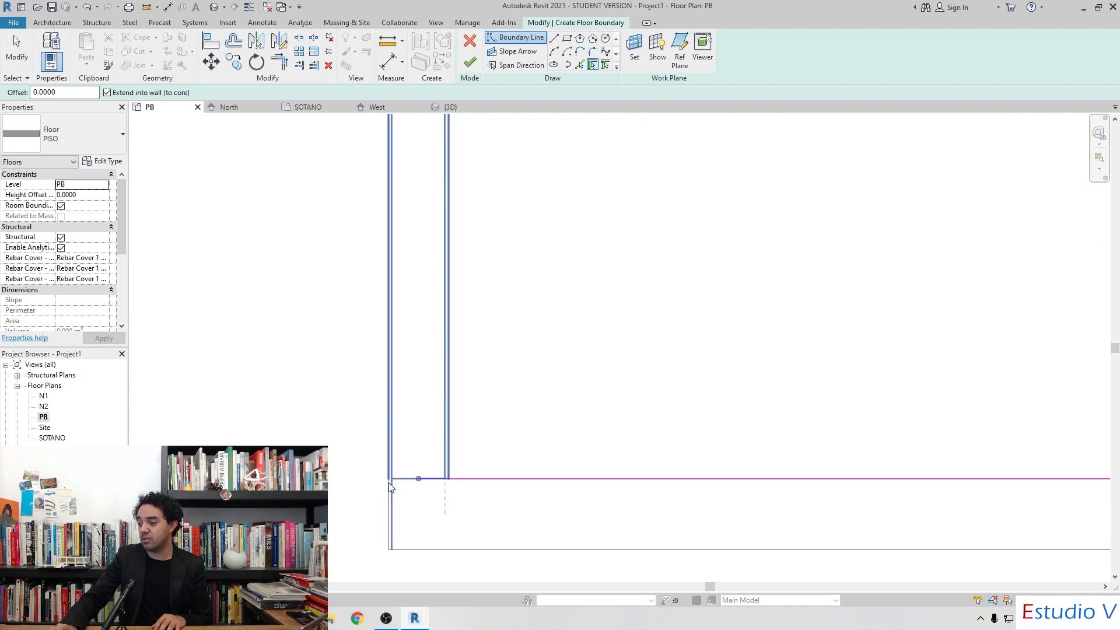
scroll(390, 481, "up", 2)
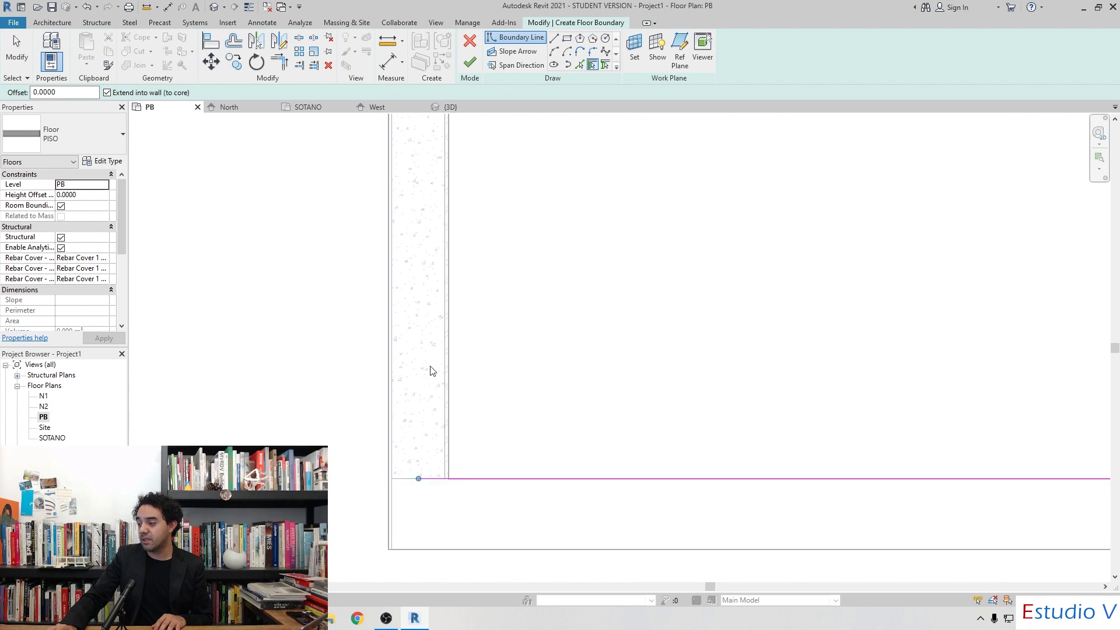
left_click(448, 396)
scroll(441, 480, "up", 2)
scroll(442, 480, "up", 2)
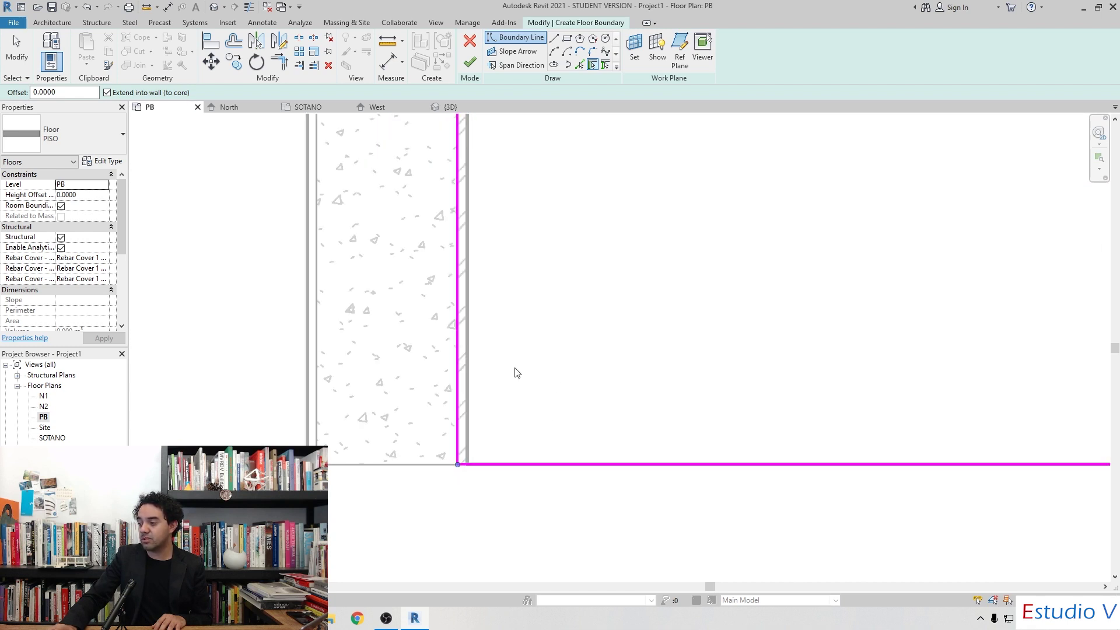
scroll(526, 344, "down", 2)
middle_click_drag(546, 318, 514, 389)
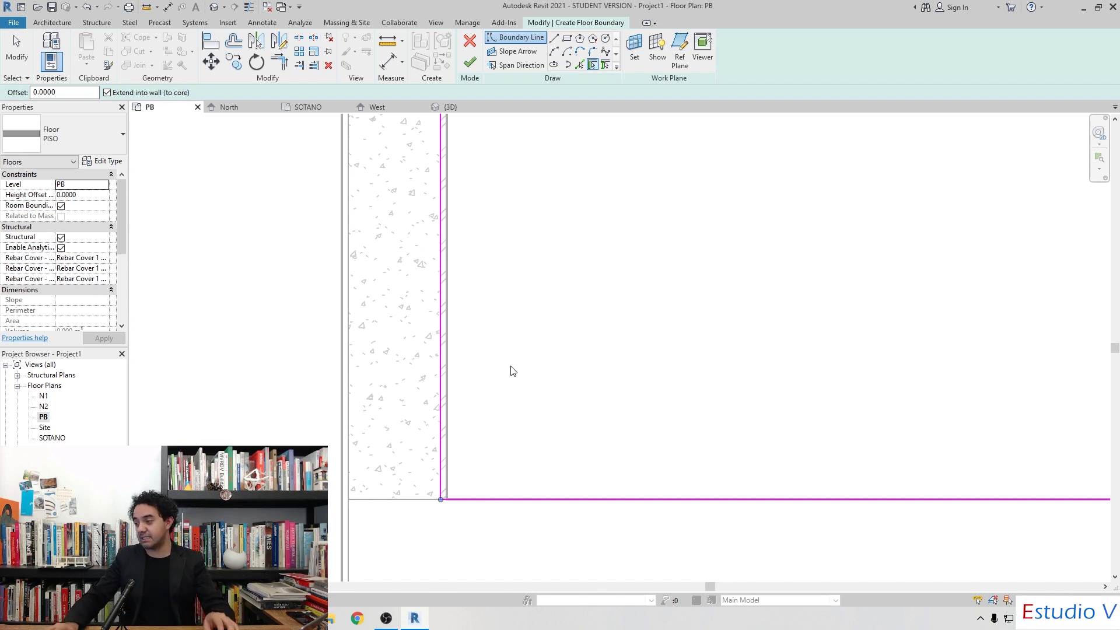
scroll(531, 373, "down", 1)
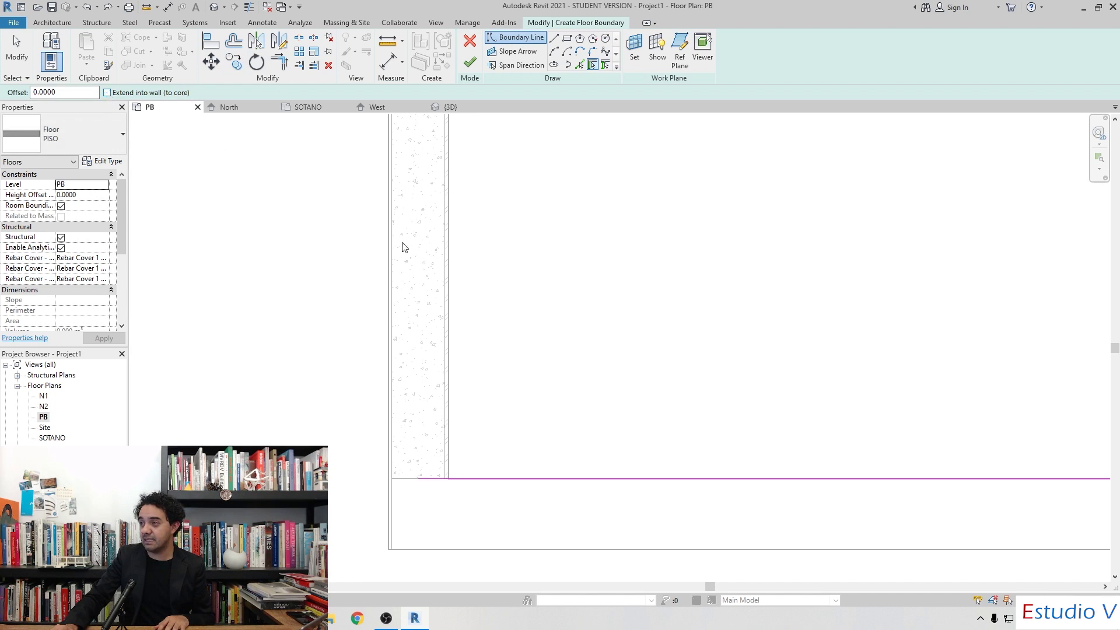
left_click(450, 357)
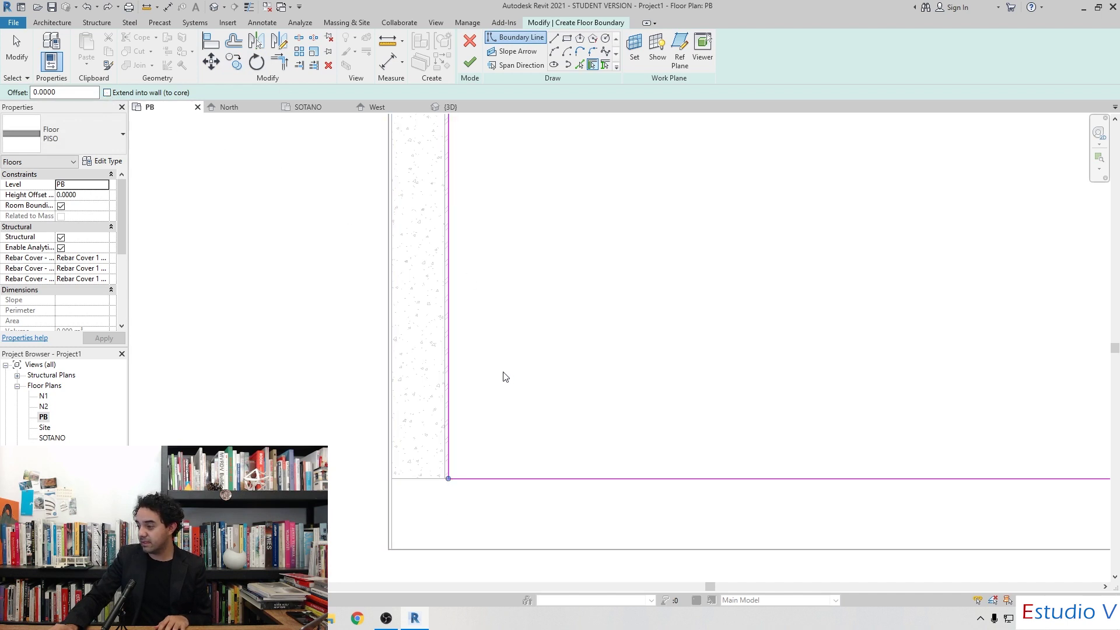
scroll(502, 373, "down", 2)
mouse_move(502, 268)
middle_mouse_down()
mouse_move(440, 446)
mouse_move(440, 531)
middle_mouse_up()
scroll(408, 315, "up", 2)
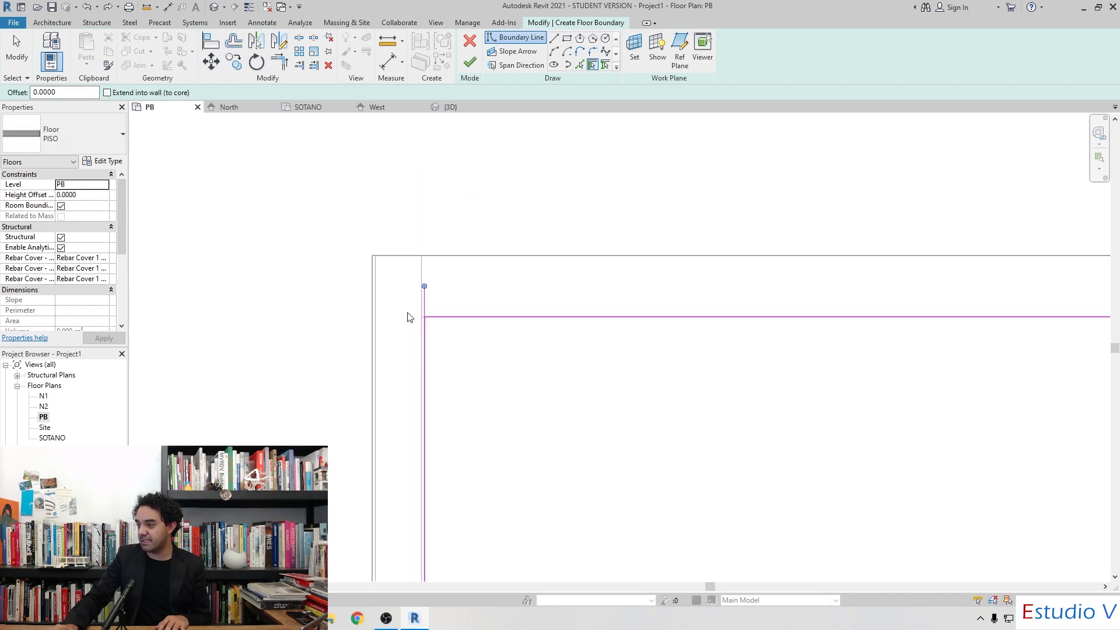
scroll(417, 346, "up", 1)
Stop wall picking and inspect the boundary sketch's lower-right and upper-left corners
key("Escape")
key("Escape")
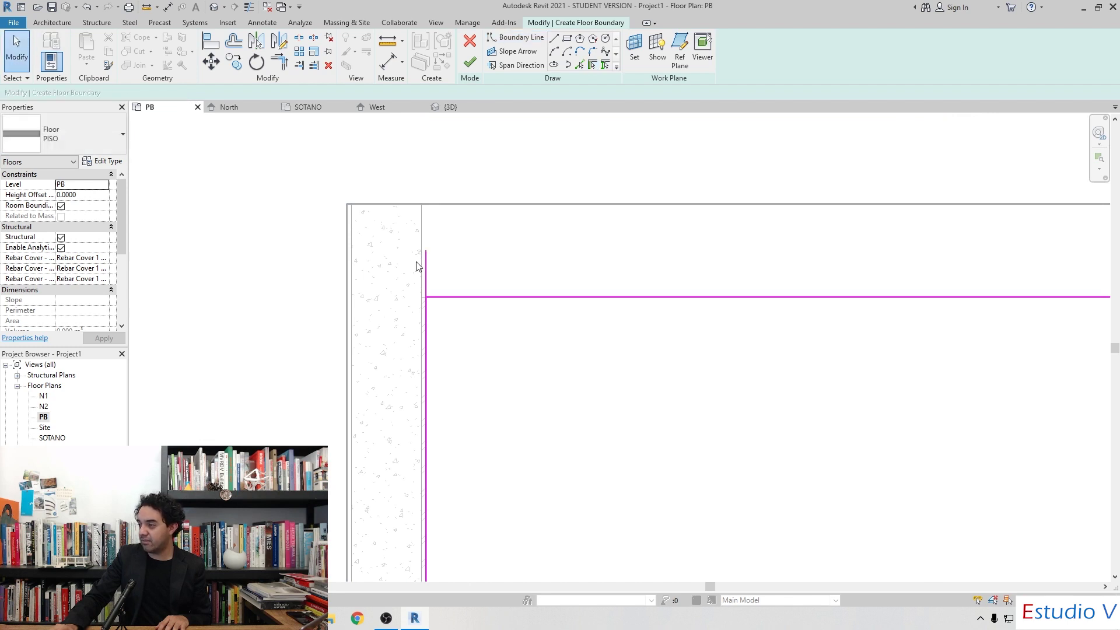
left_click(427, 297)
left_click(495, 281)
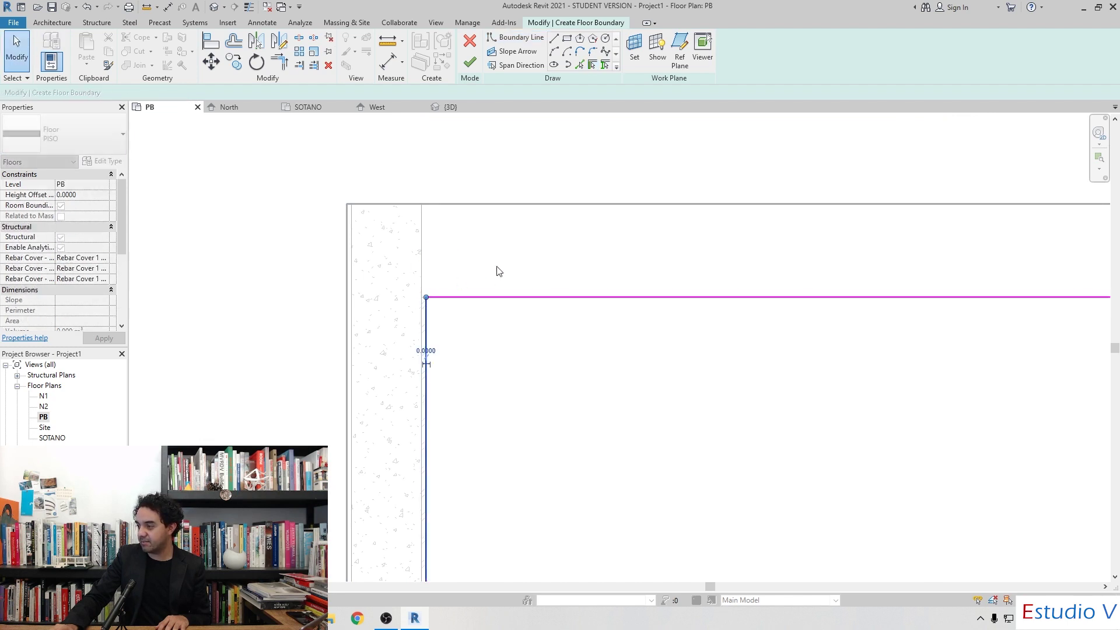
scroll(580, 247, "down", 2)
middle_click_drag(580, 248, 327, 340)
scroll(651, 326, "up", 2)
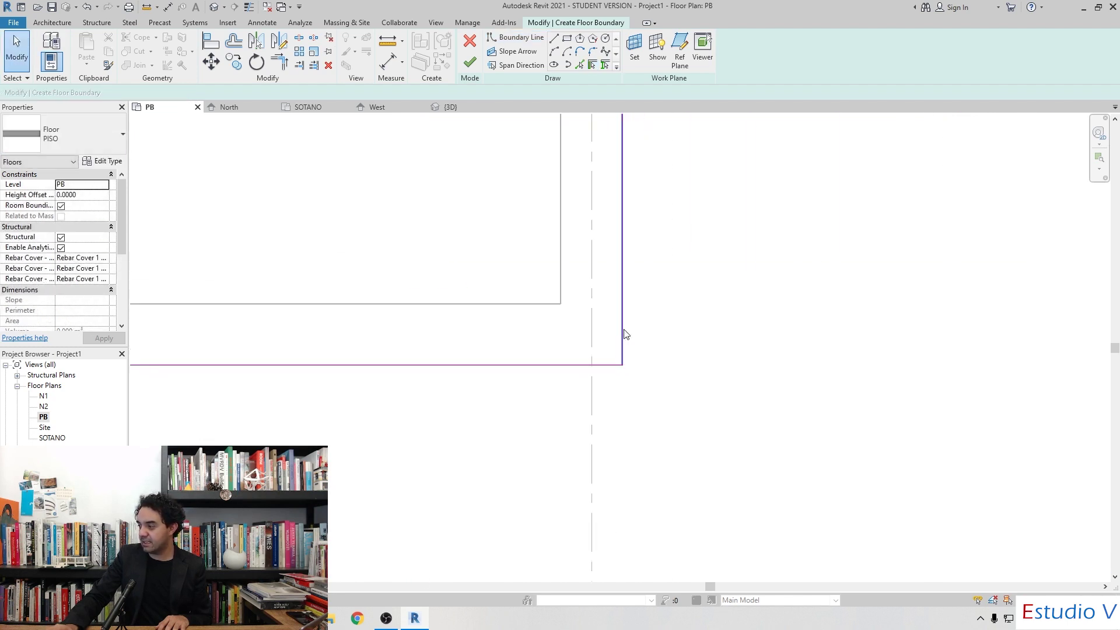
scroll(605, 368, "down", 2)
middle_click_drag(605, 368, 510, 220)
scroll(483, 315, "up", 1)
scroll(478, 273, "up", 1)
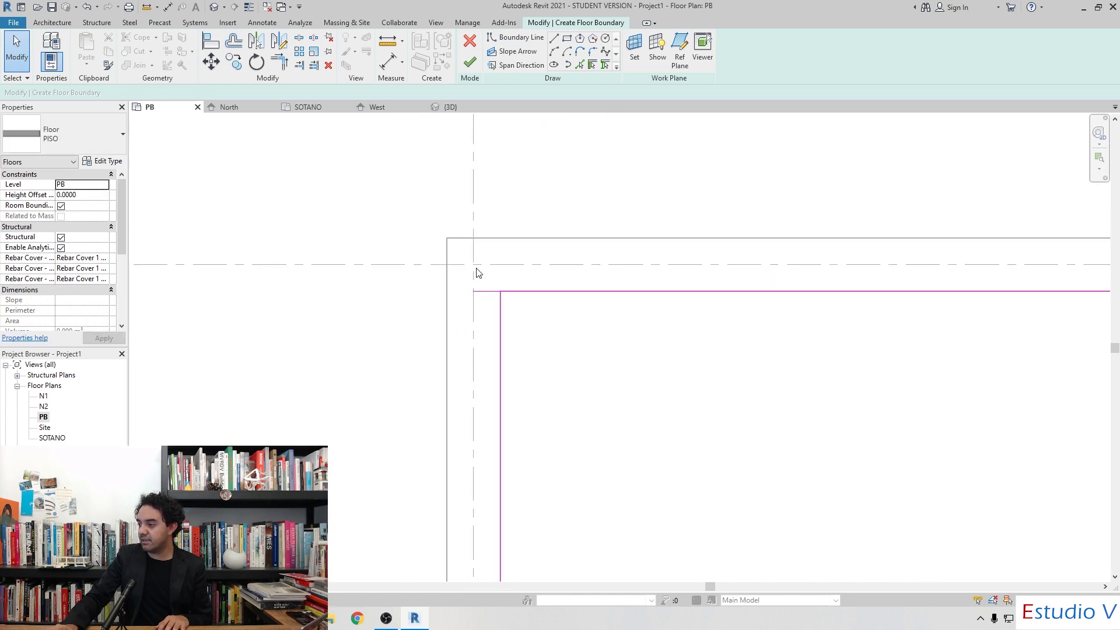
scroll(437, 257, "down", 2)
scroll(438, 257, "up", 2)
scroll(475, 260, "up", 1)
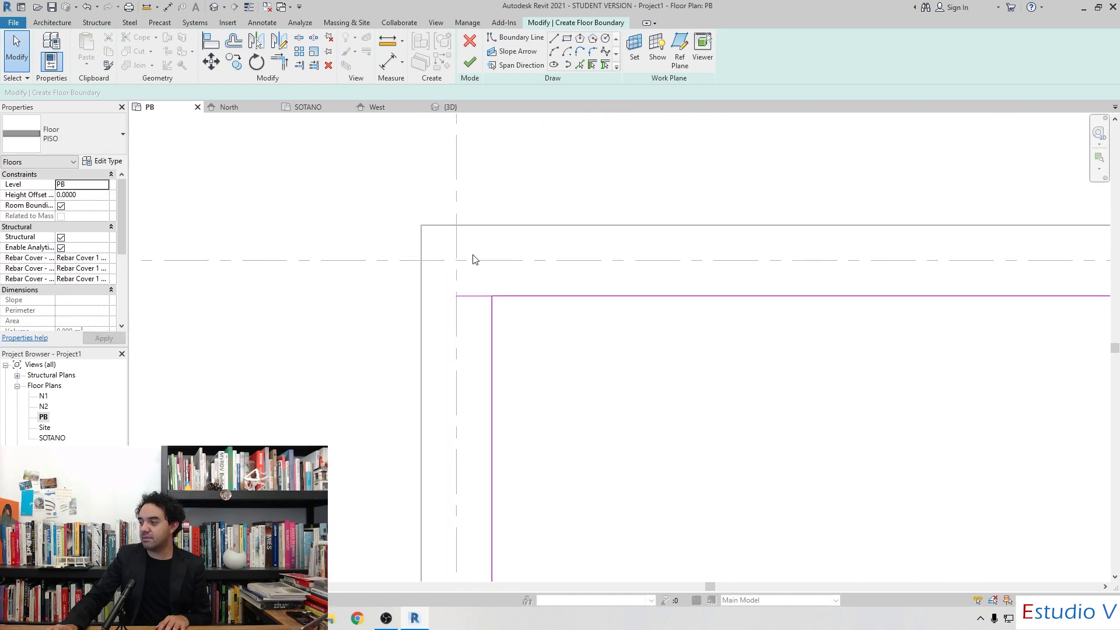
middle_click_drag(475, 260, 524, 201)
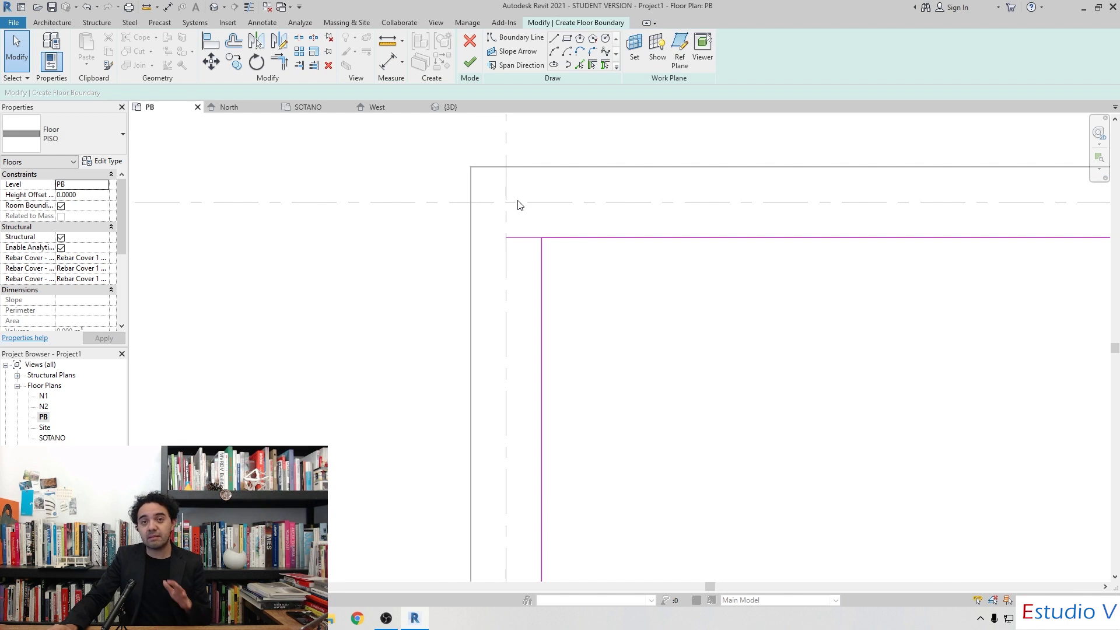
Attempt to finish the floor, then continue editing past the intersecting-lines error
left_click(470, 60)
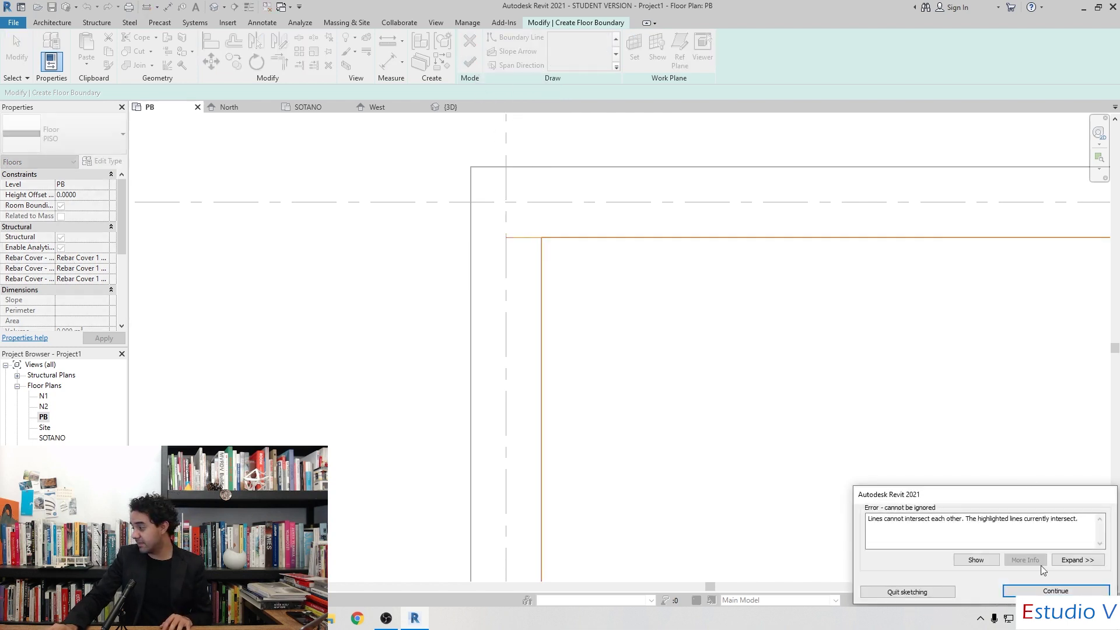
left_click(1056, 591)
scroll(540, 283, "down", 2)
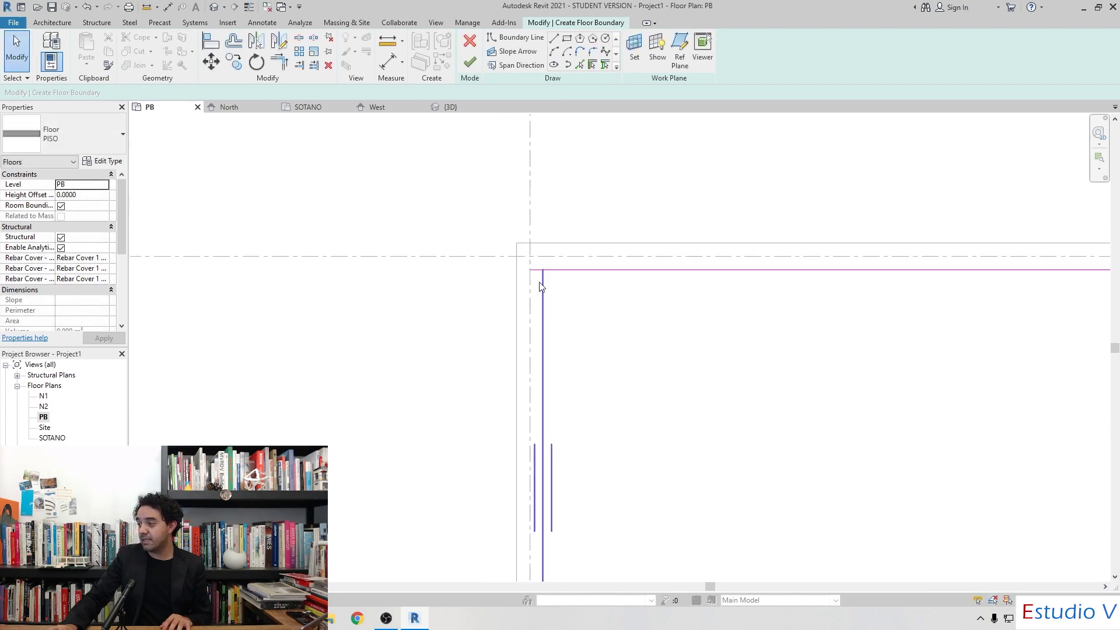
scroll(583, 321, "down", 2)
scroll(526, 254, "up", 2)
scroll(525, 220, "up", 2)
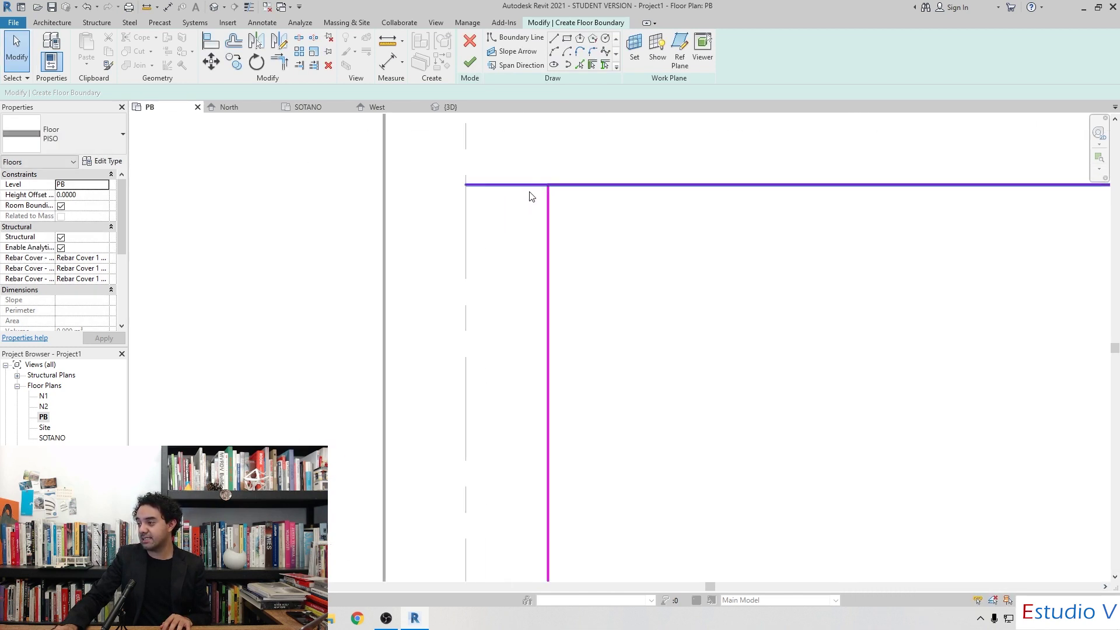
scroll(574, 272, "down", 2)
scroll(573, 271, "down", 2)
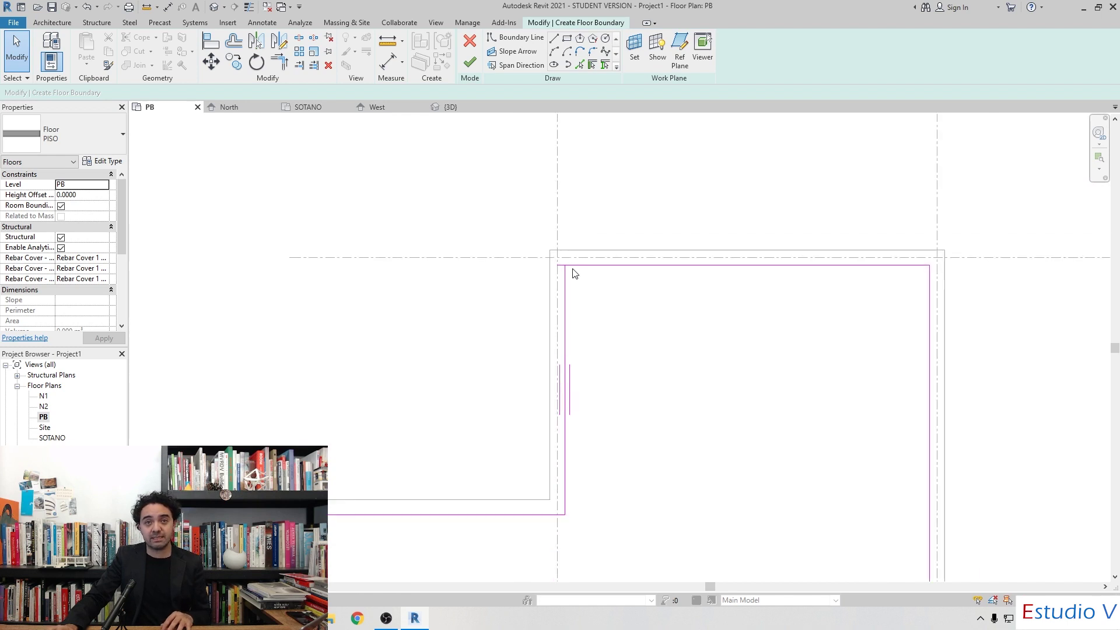
scroll(536, 274, "up", 2)
scroll(536, 265, "up", 2)
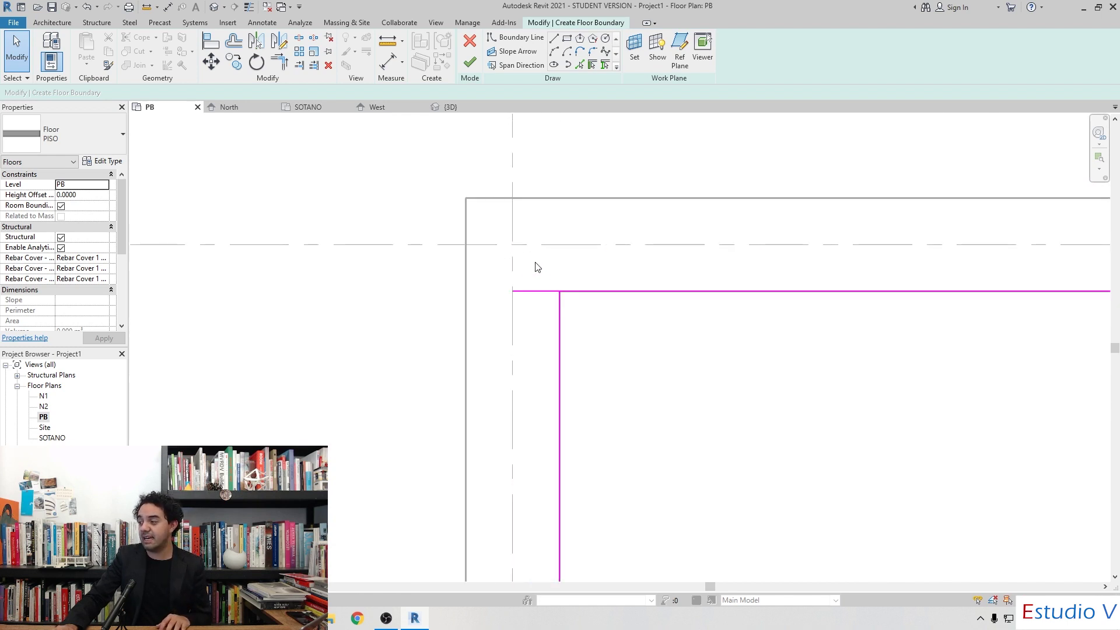
scroll(528, 292, "up", 2)
Drag the top boundary line's end to the left vertical line, cancelling the join error
left_click(498, 308)
left_click_drag(501, 307, 571, 307)
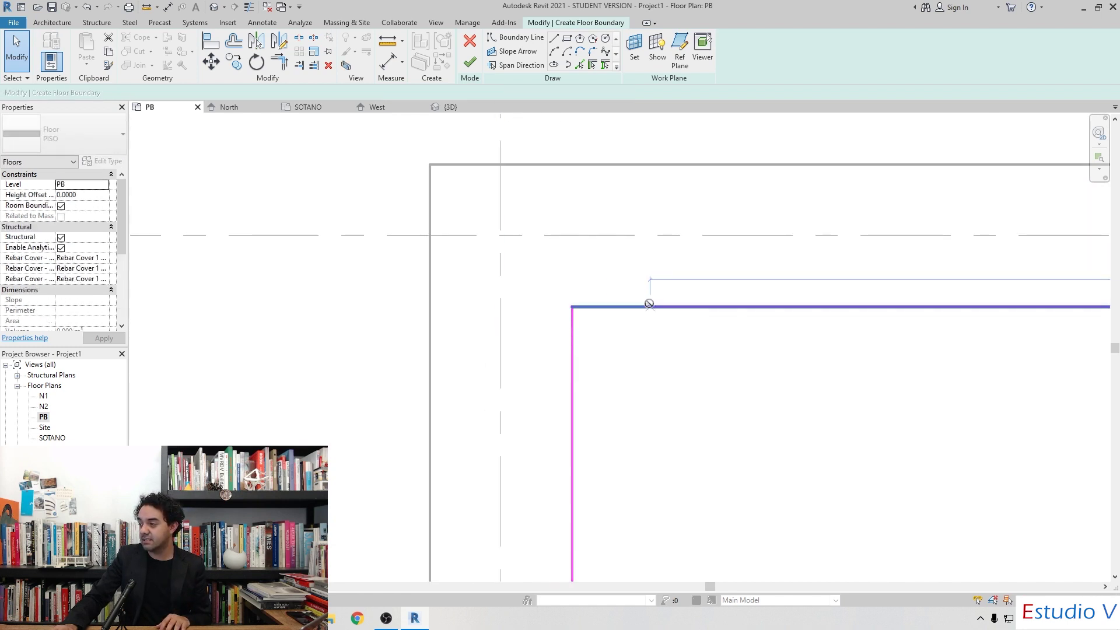
left_click_drag(656, 329, 657, 329)
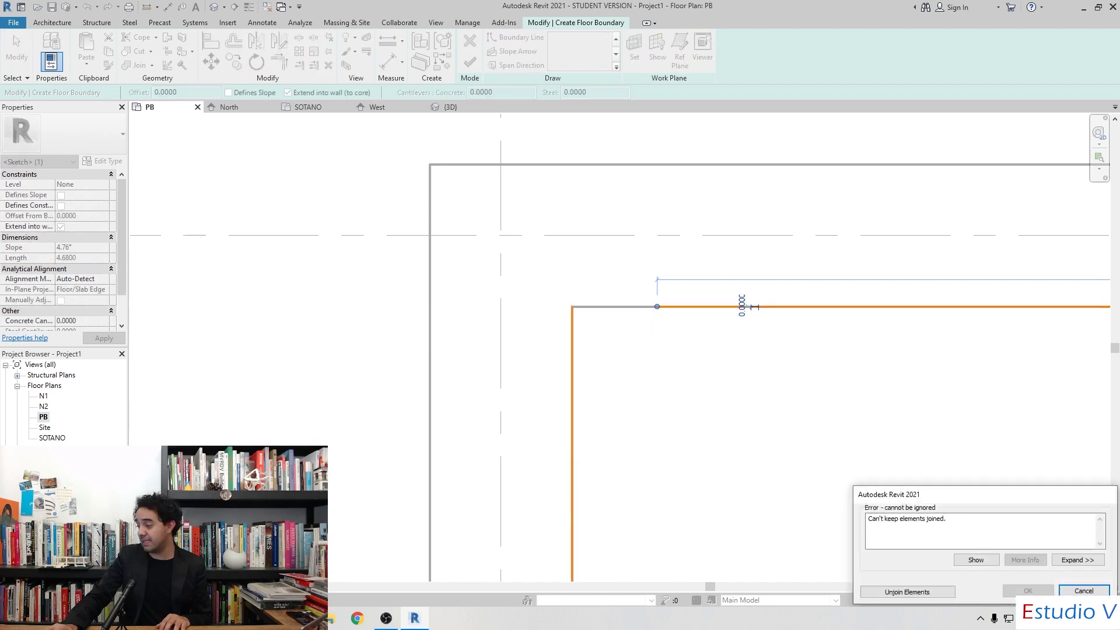
left_click(1084, 589)
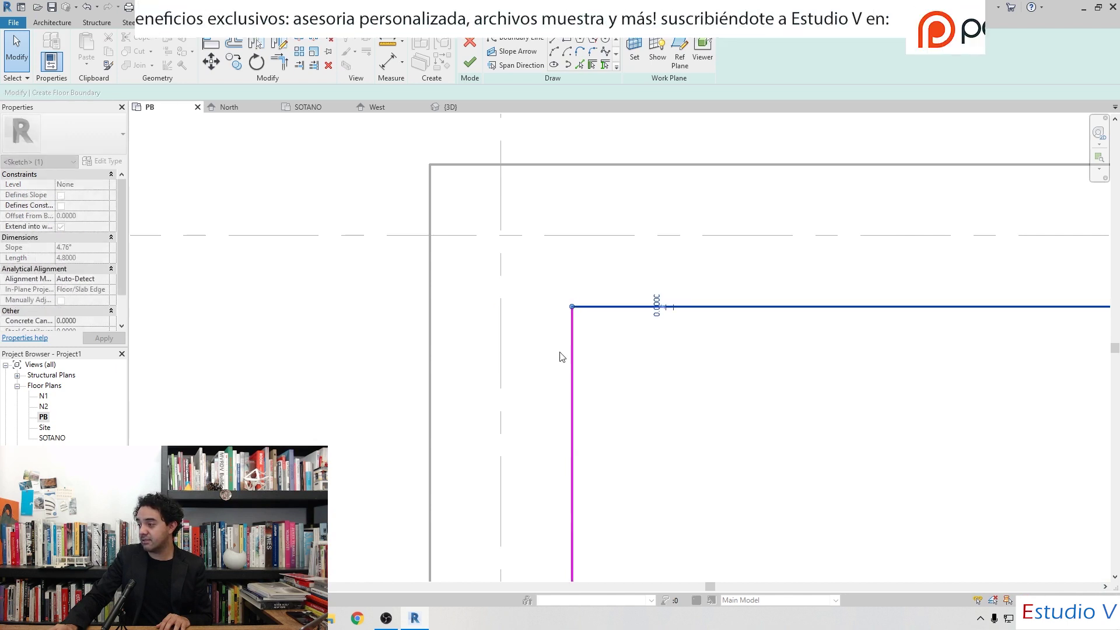
scroll(671, 379, "down", 3)
scroll(764, 444, "down", 4)
middle_click_drag(601, 280, 614, 336)
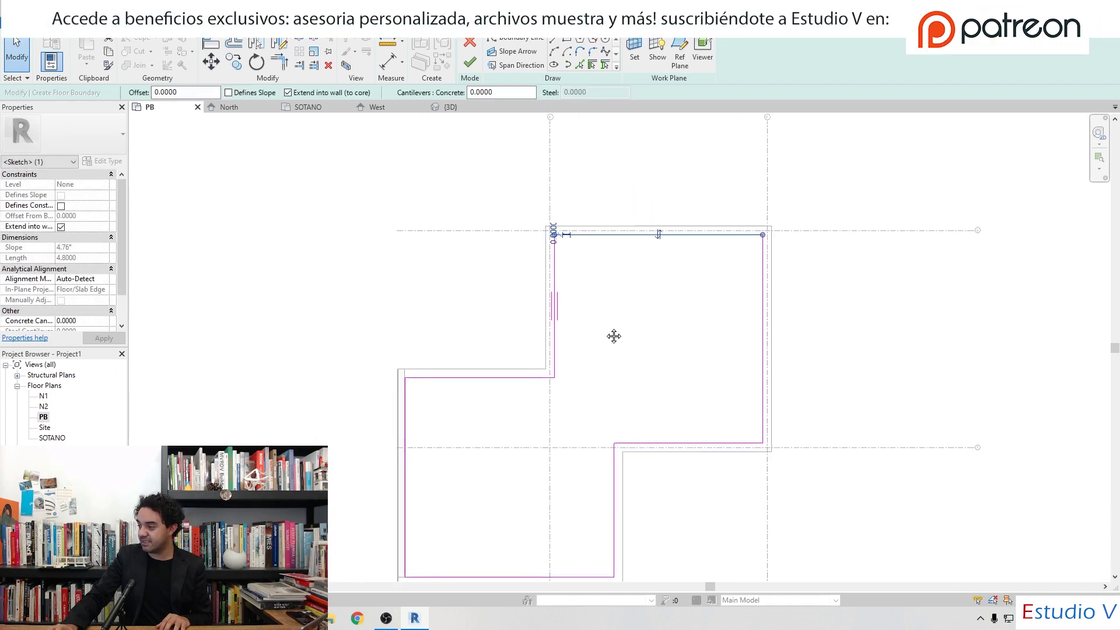
Finish the PISO floor on PB and view its hatched pattern in plan
left_click(470, 62)
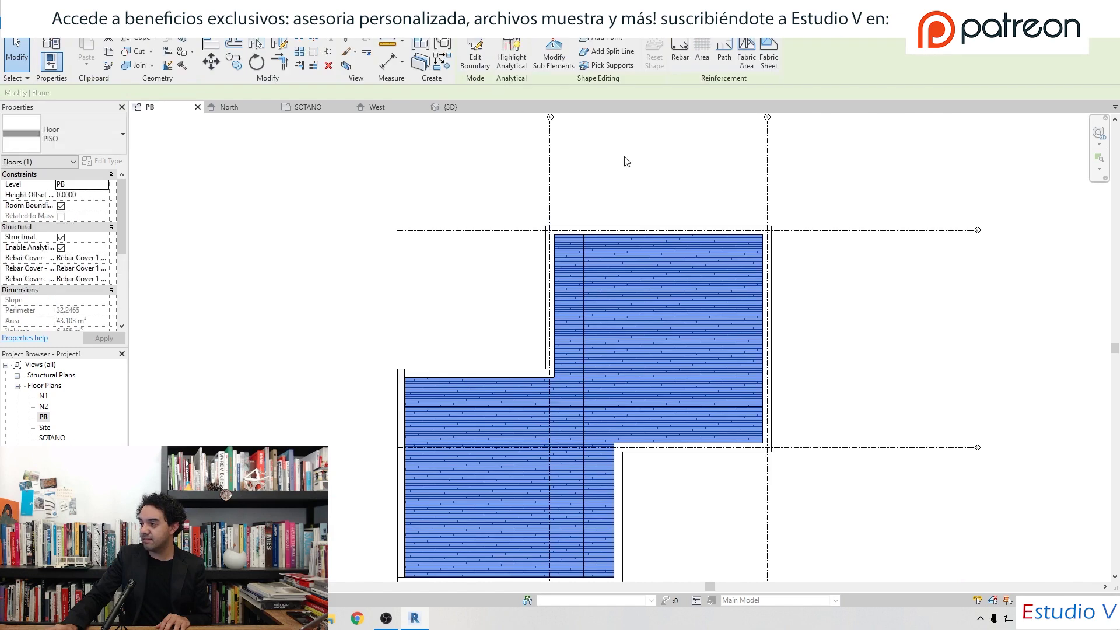
scroll(600, 387, "up", 3)
scroll(531, 315, "down", 2)
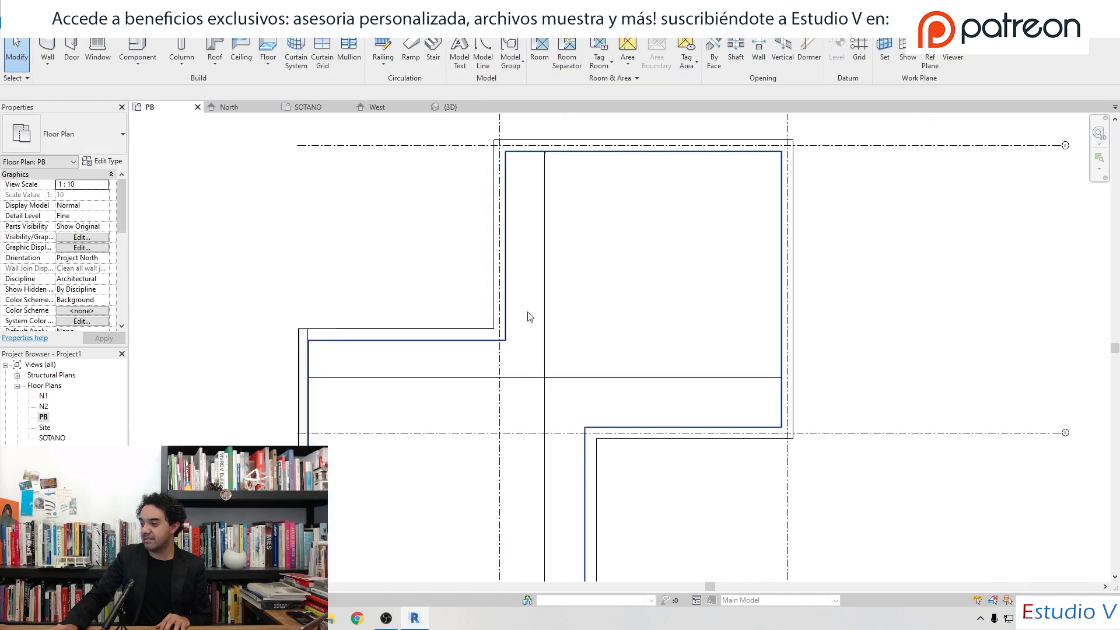
middle_click_drag(521, 265, 493, 274)
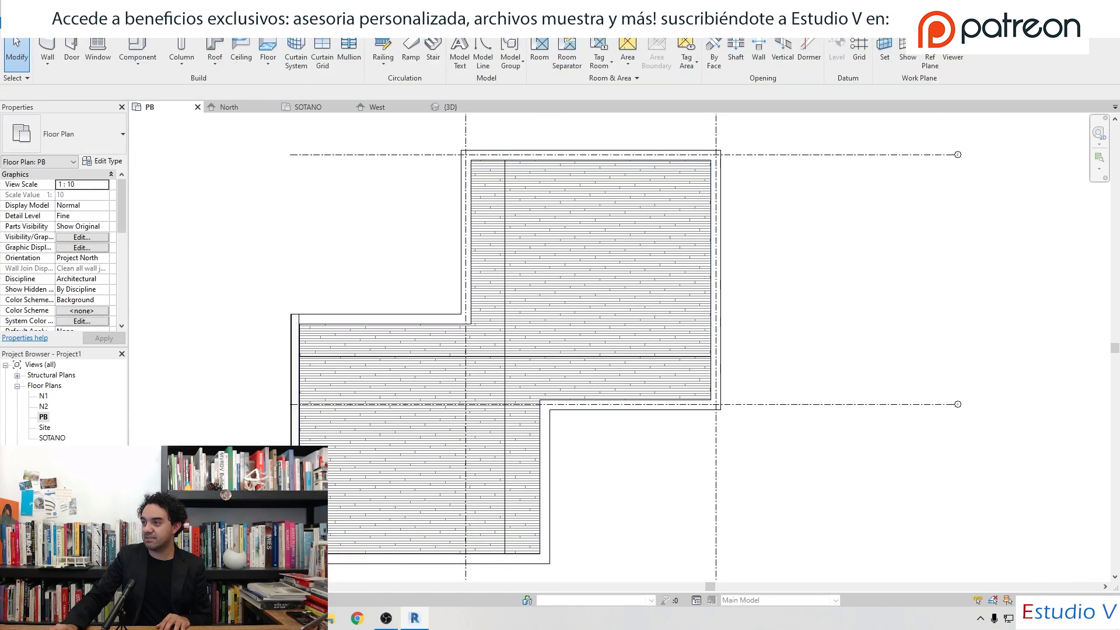
Inspect the PB floors in the {3D} view, then select the N1 floor plan
left_click(450, 107)
scroll(459, 263, "down", 3)
scroll(460, 264, "up", 5)
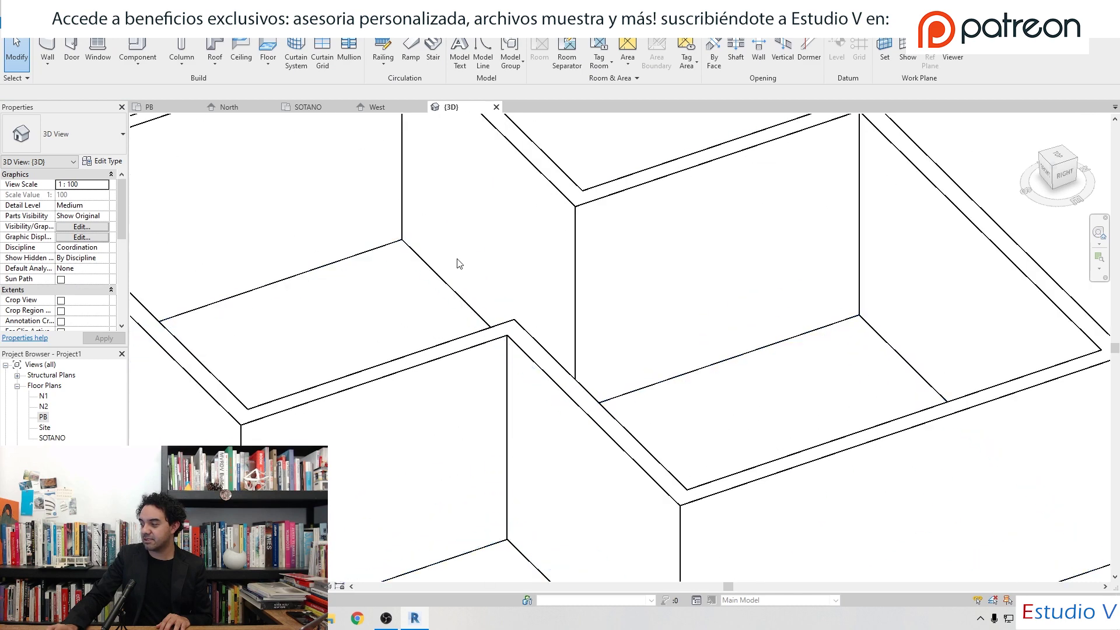
scroll(459, 264, "up", 3)
scroll(617, 387, "up", 2)
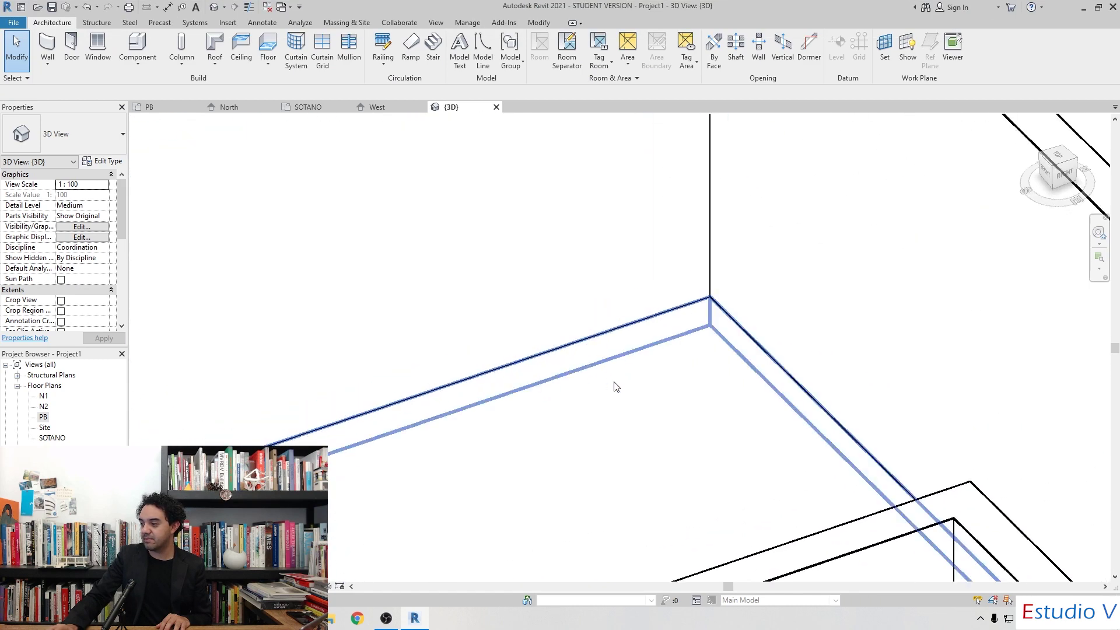
scroll(616, 387, "down", 2)
scroll(480, 269, "down", 2)
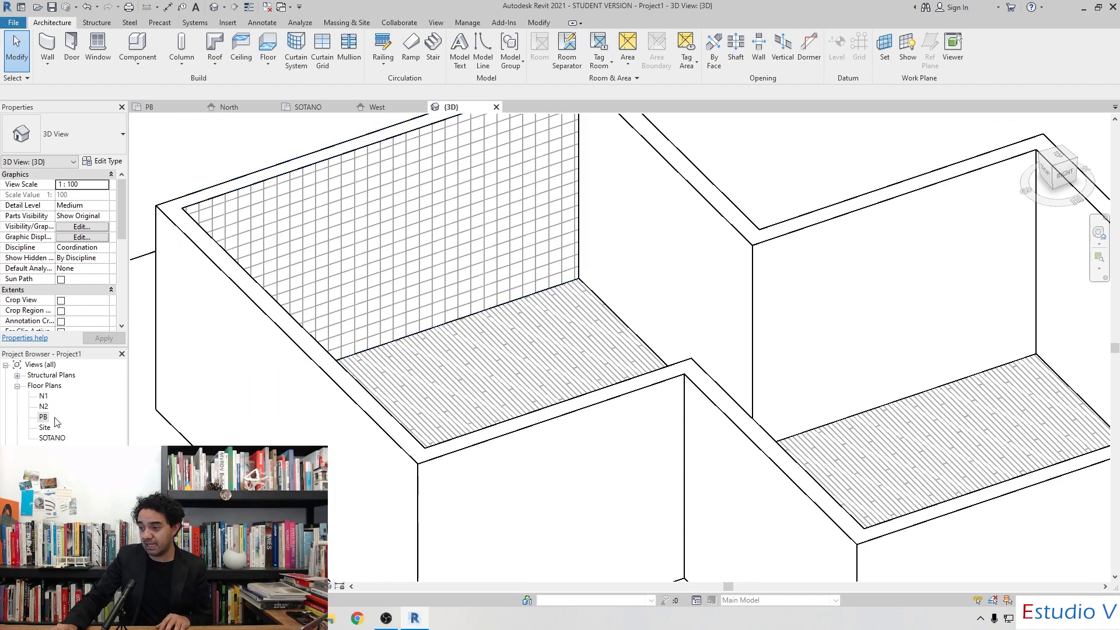
left_click(45, 398)
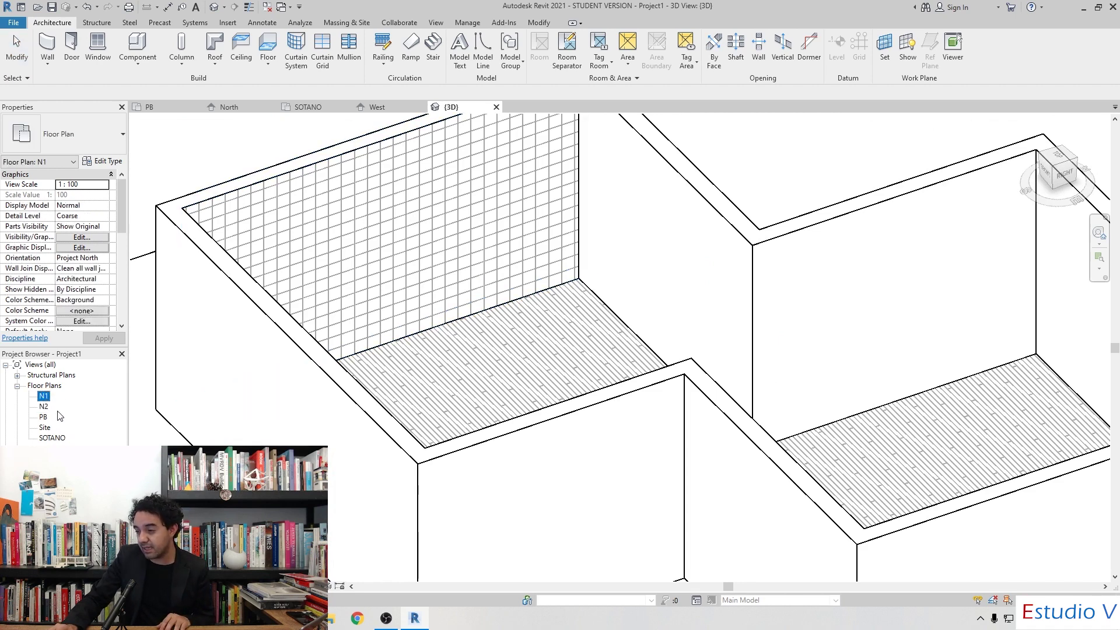
Open the N1 plan, centre the building, and start a Floor: Architectural sketch
double_click(45, 398)
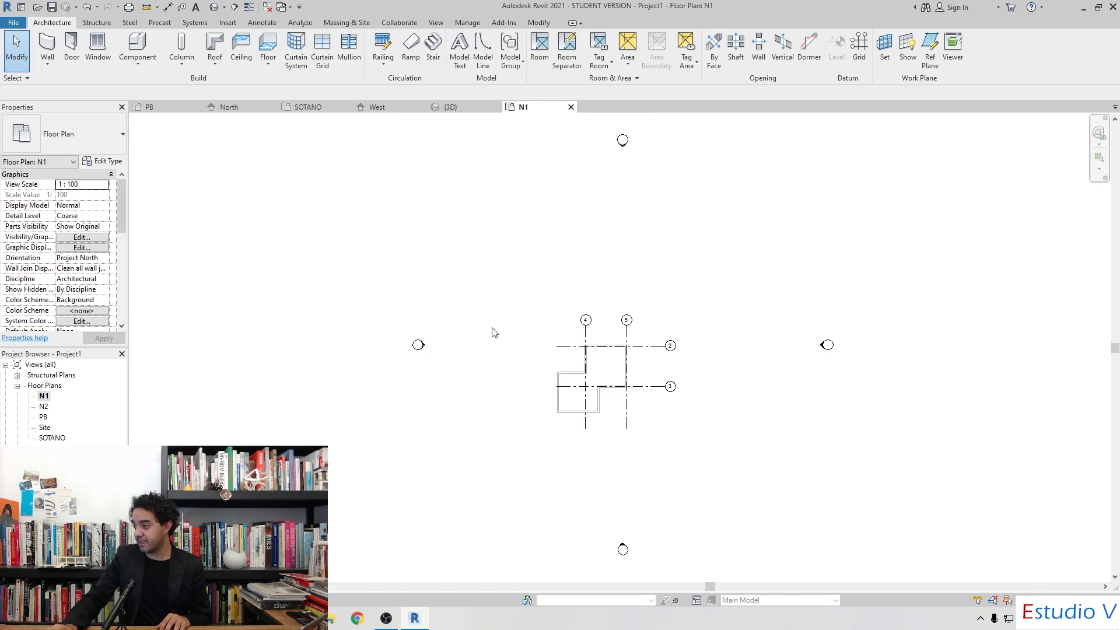
middle_click_drag(629, 349, 510, 335)
scroll(425, 338, "up", 1)
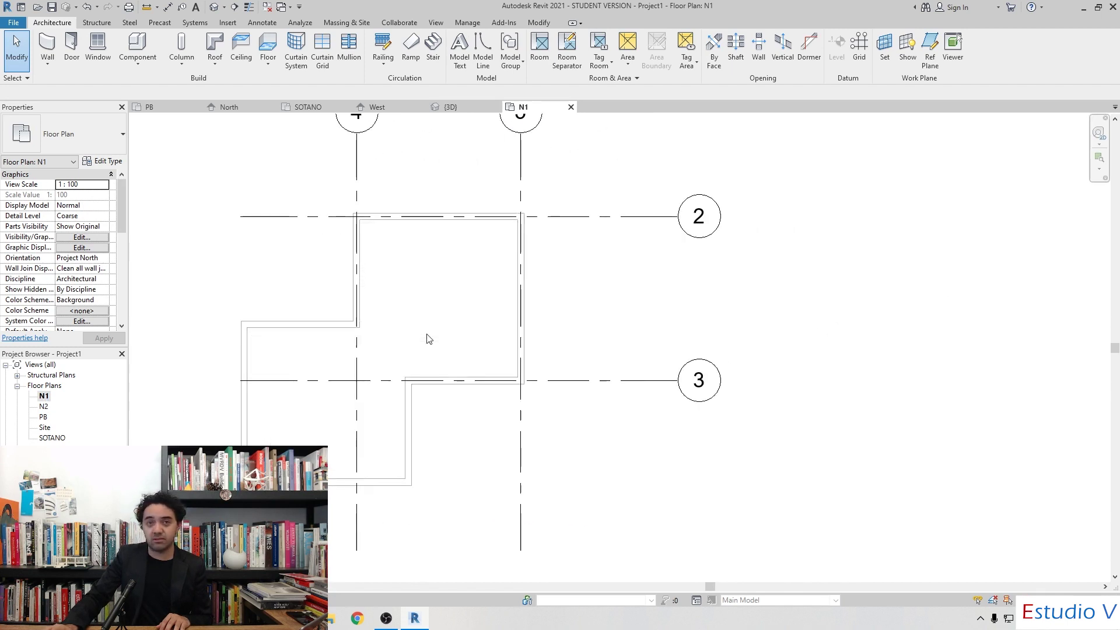
middle_click_drag(426, 338, 545, 343)
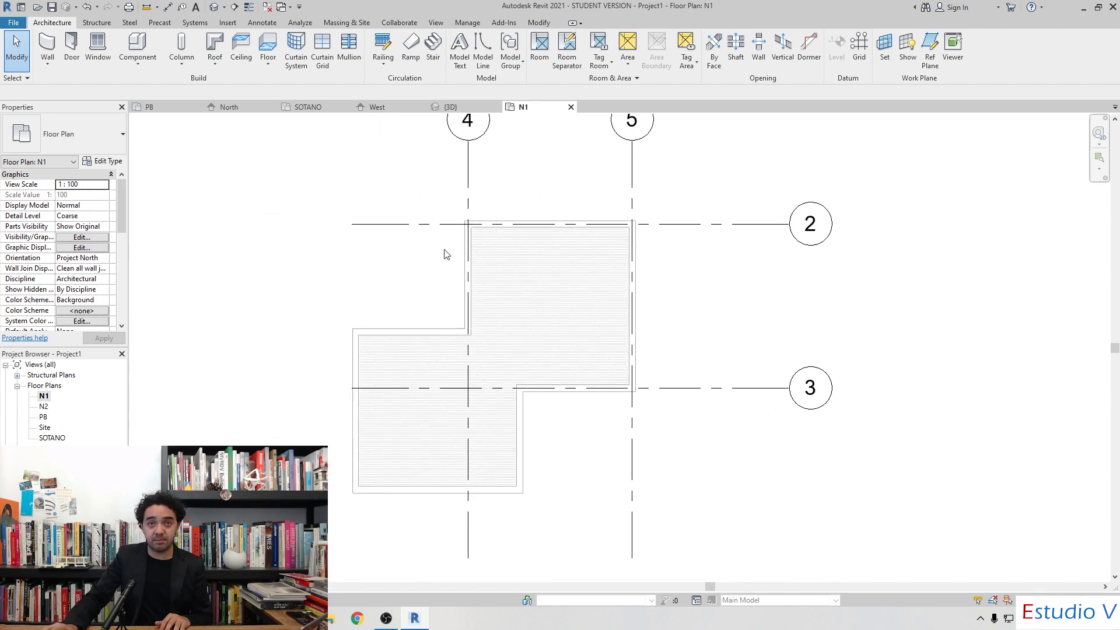
left_click(273, 69)
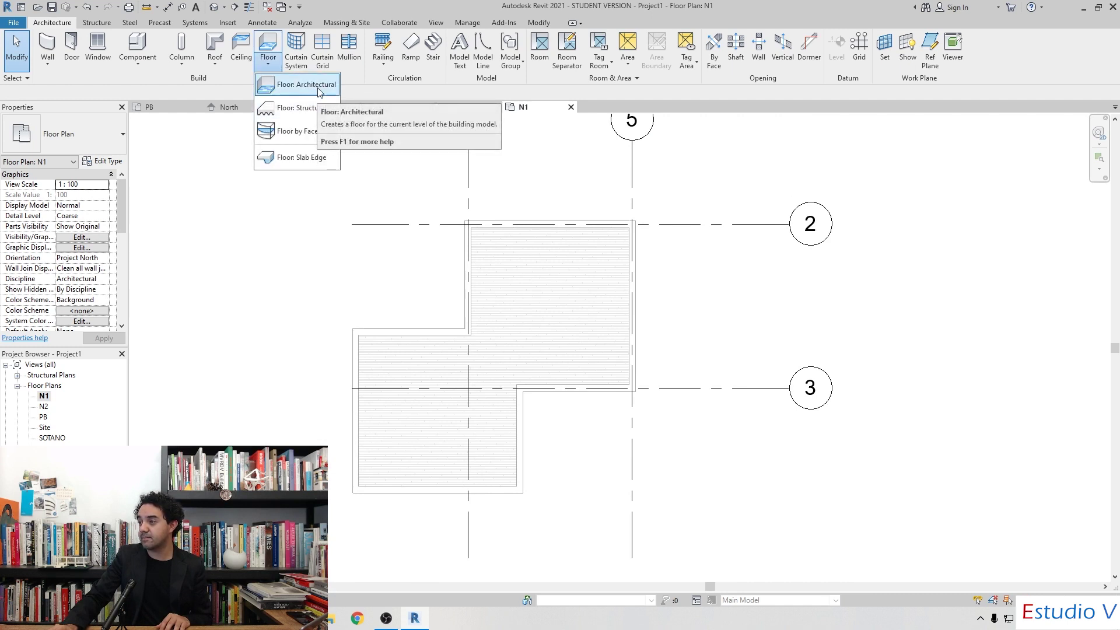
left_click(313, 106)
scroll(434, 245, "up", 1)
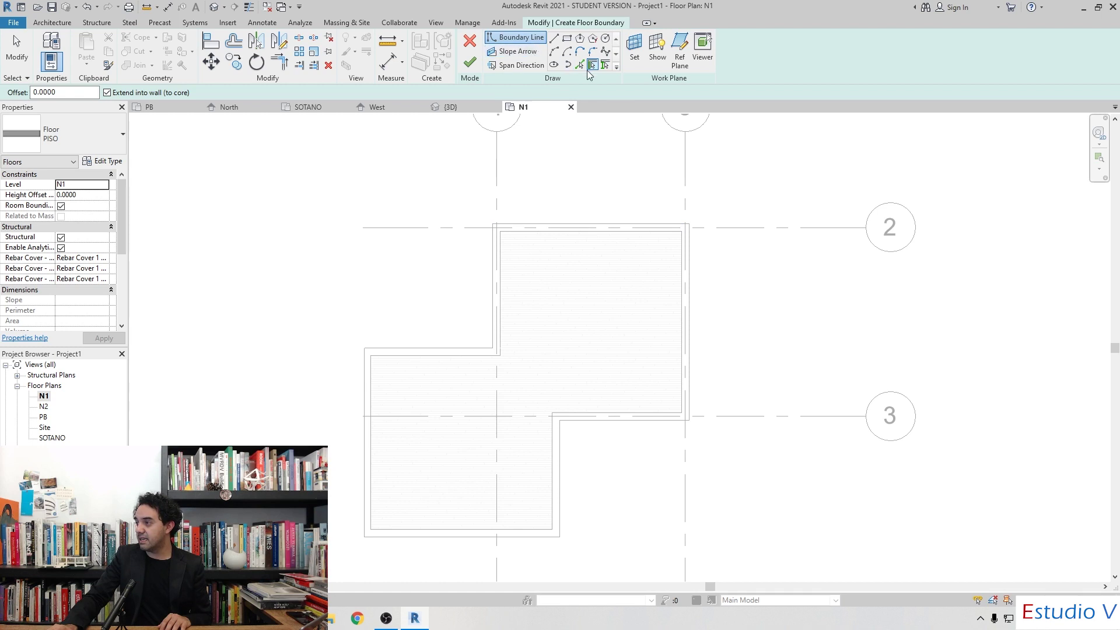
Pick all surrounding walls as boundaries, with Extend into wall unchecked to keep wall faces
left_click(593, 230)
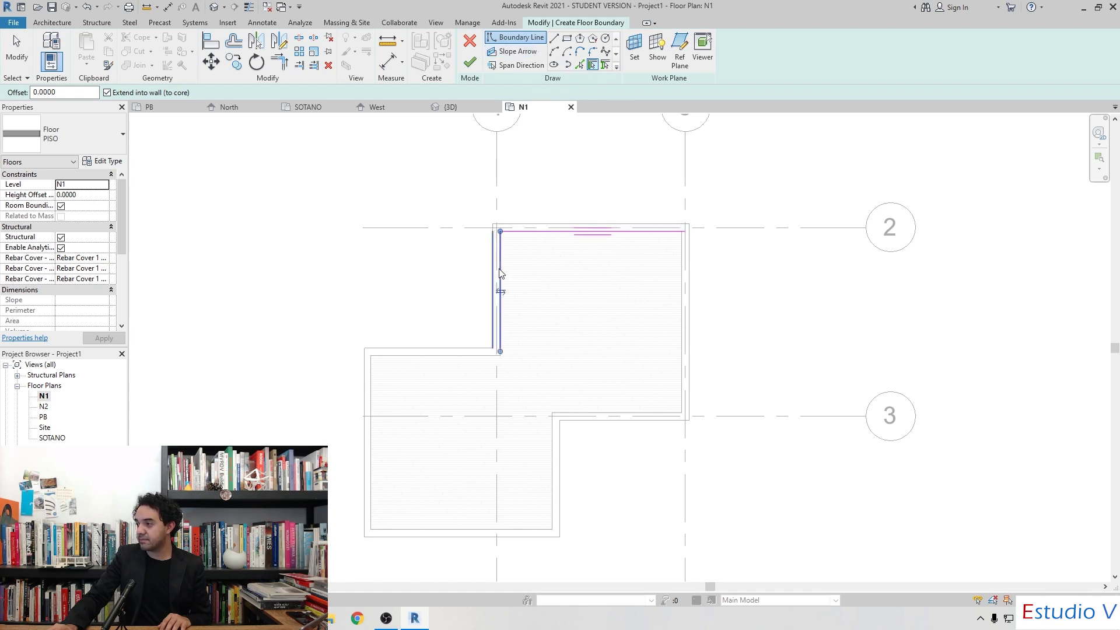
left_click(500, 292)
left_click(682, 298)
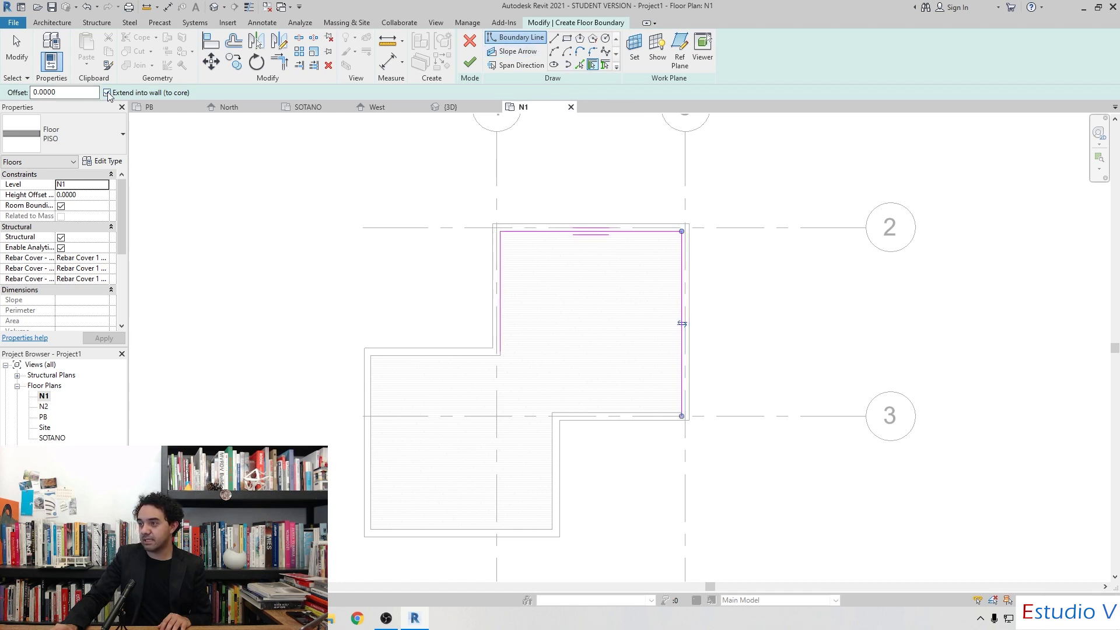
left_click(371, 396)
left_click(429, 355)
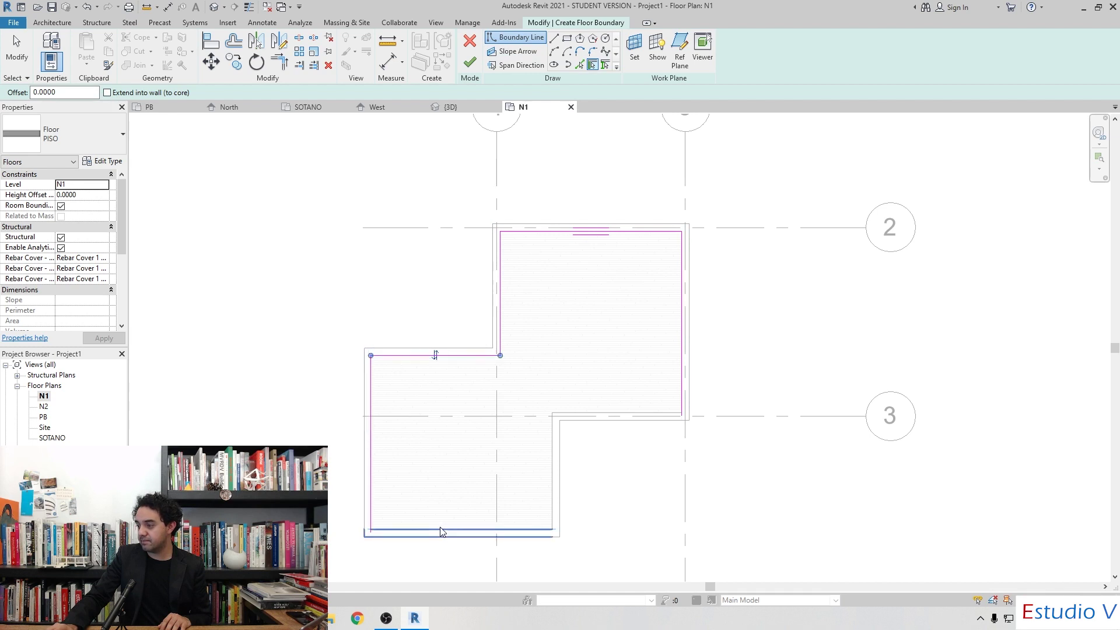
left_click(443, 530)
left_click(554, 467)
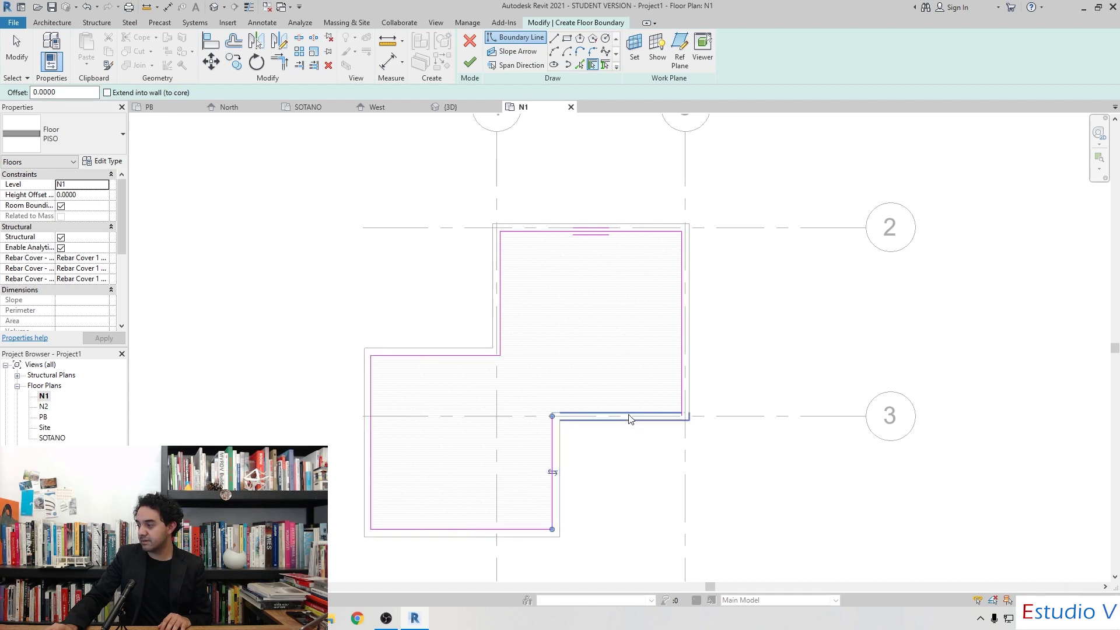
left_click(623, 415)
Frame the closed outline and finish the PISO floor on N1
scroll(517, 329, "down", 2)
middle_click_drag(523, 307, 575, 312)
scroll(575, 313, "up", 1)
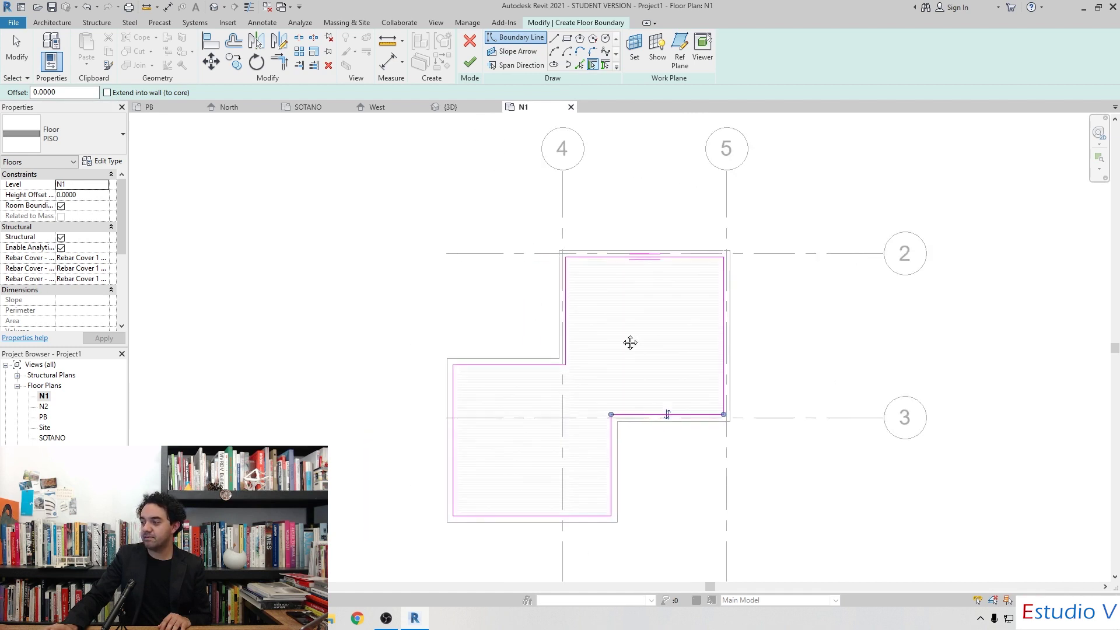
middle_click_drag(630, 340, 574, 325)
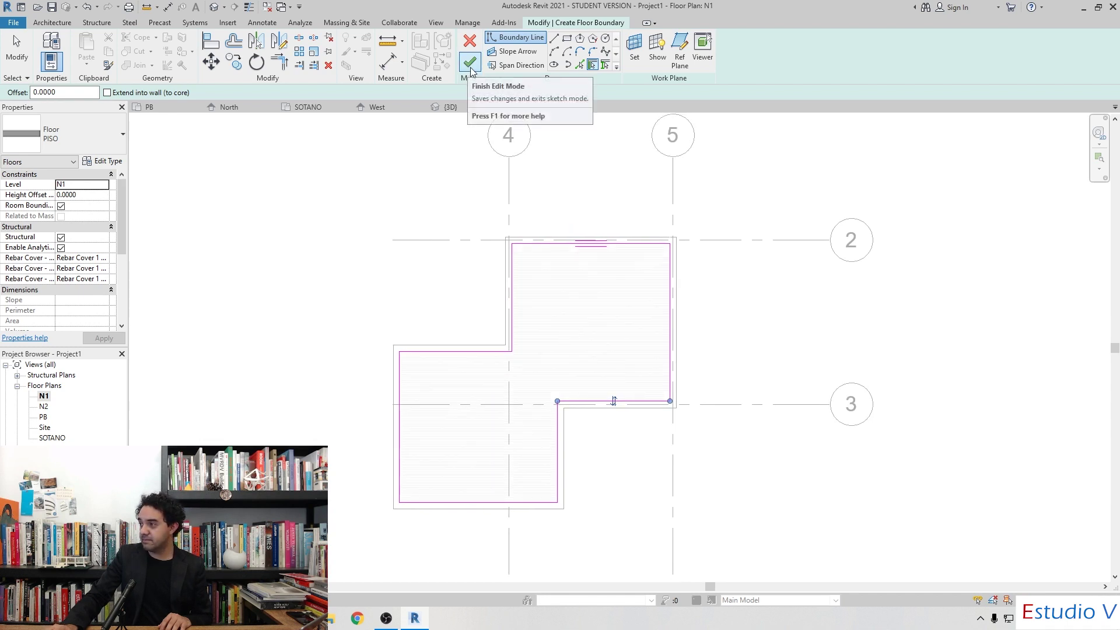
left_click(471, 62)
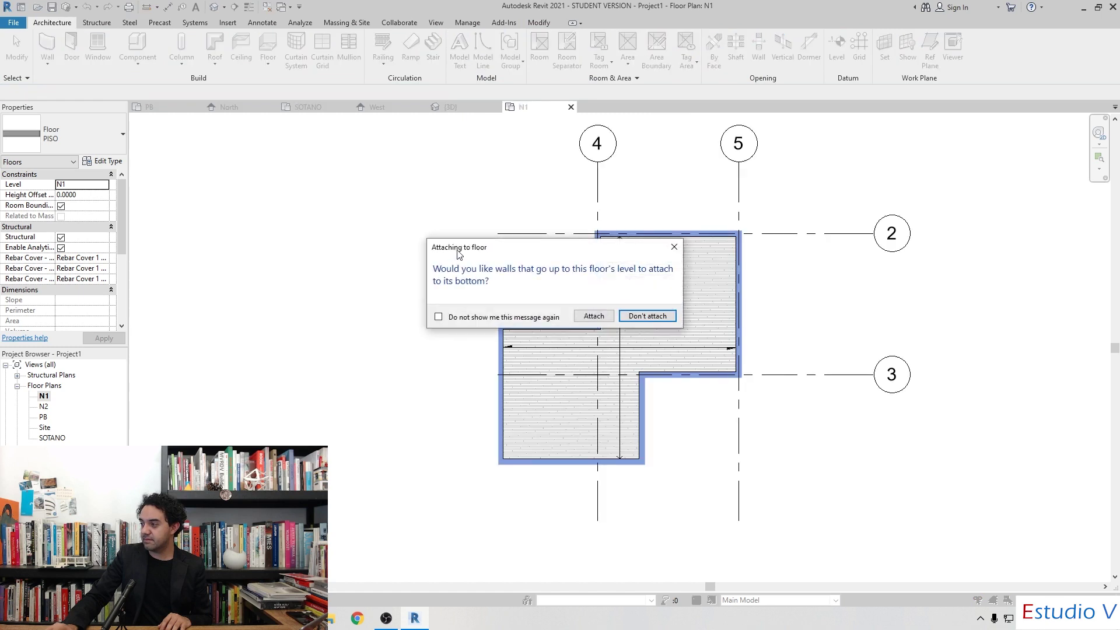
Finish the N1 PISO floor choosing Don't attach and declining the join-geometry prompt
left_click_drag(494, 248, 322, 187)
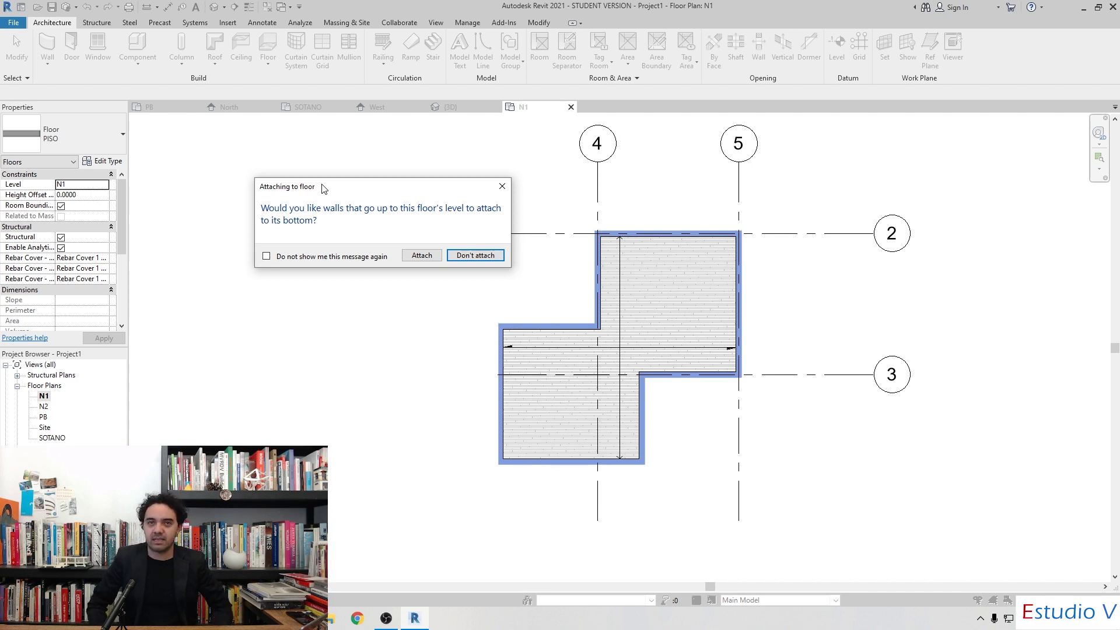
left_click(495, 259)
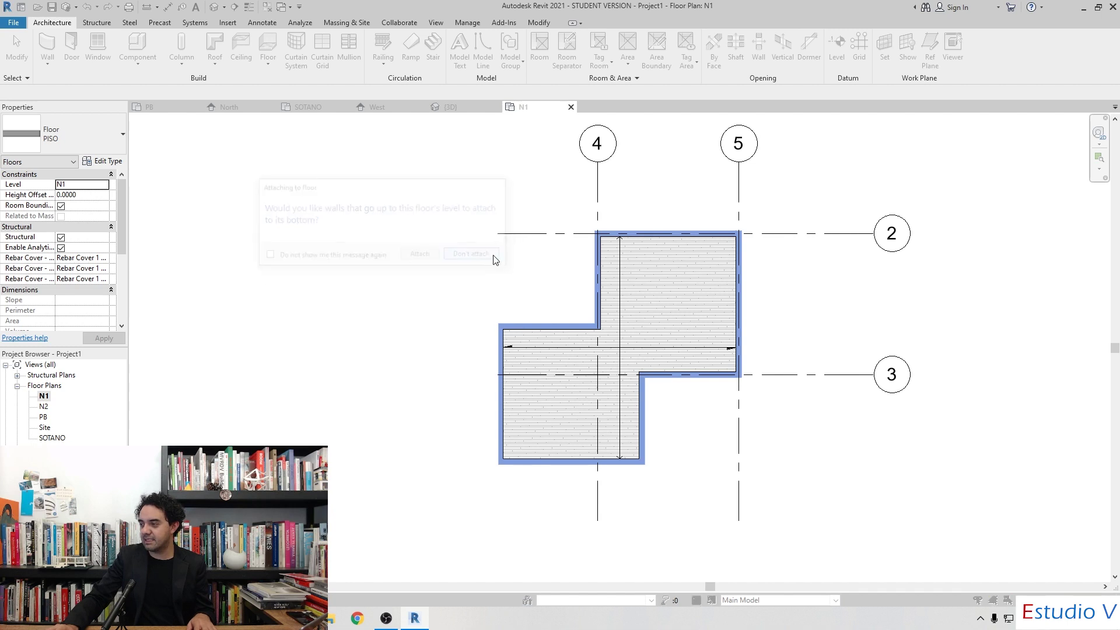
left_click_drag(542, 256, 360, 257)
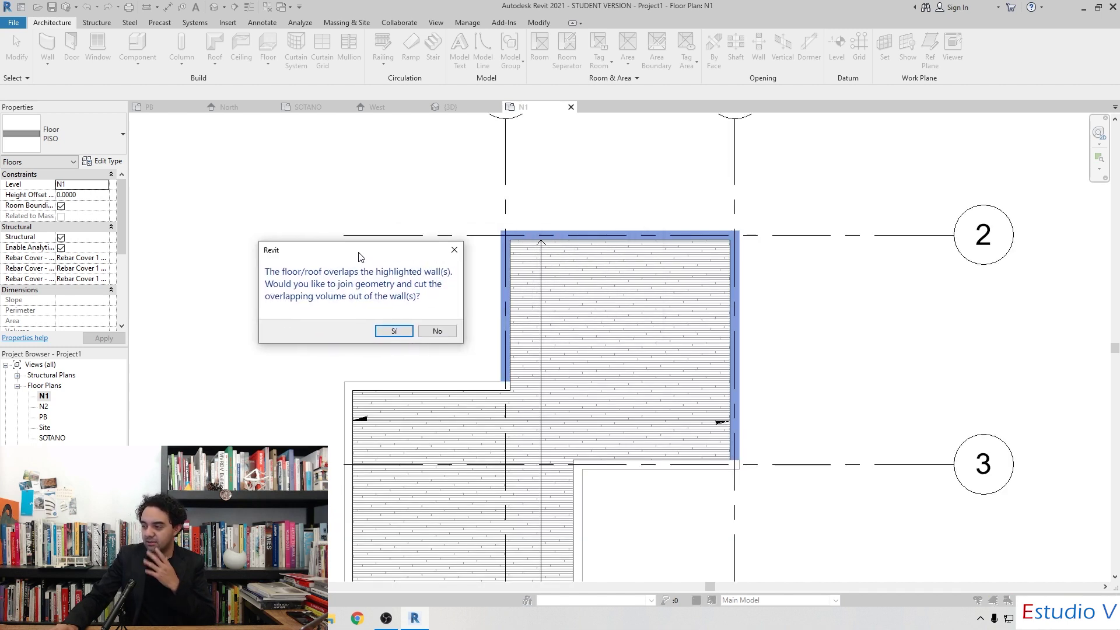
left_click(441, 334)
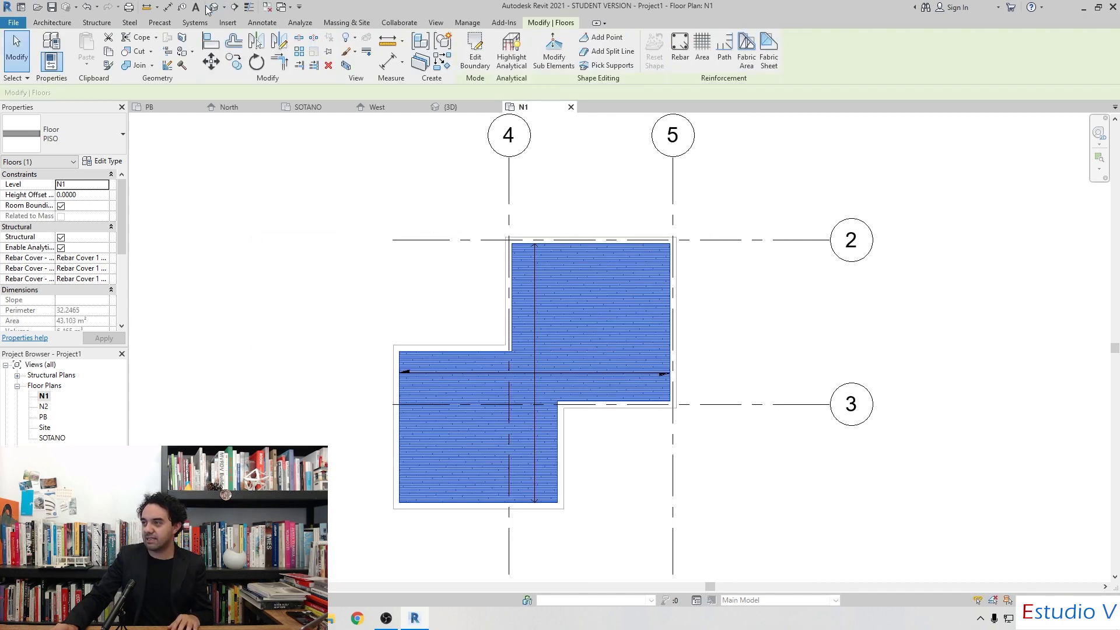
left_click(212, 7)
Check the floor edges in 3D and finish the N1 floor boundary sketch
scroll(401, 287, "down", 5)
scroll(350, 263, "up", 3)
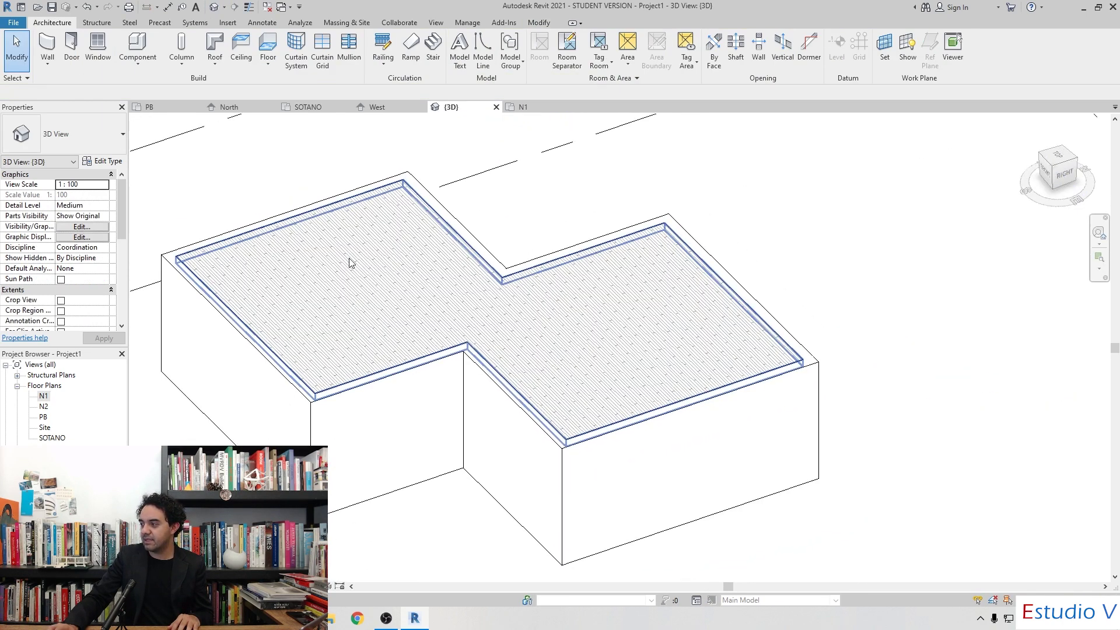
scroll(350, 263, "up", 5)
scroll(400, 175, "down", 2)
scroll(306, 254, "down", 1)
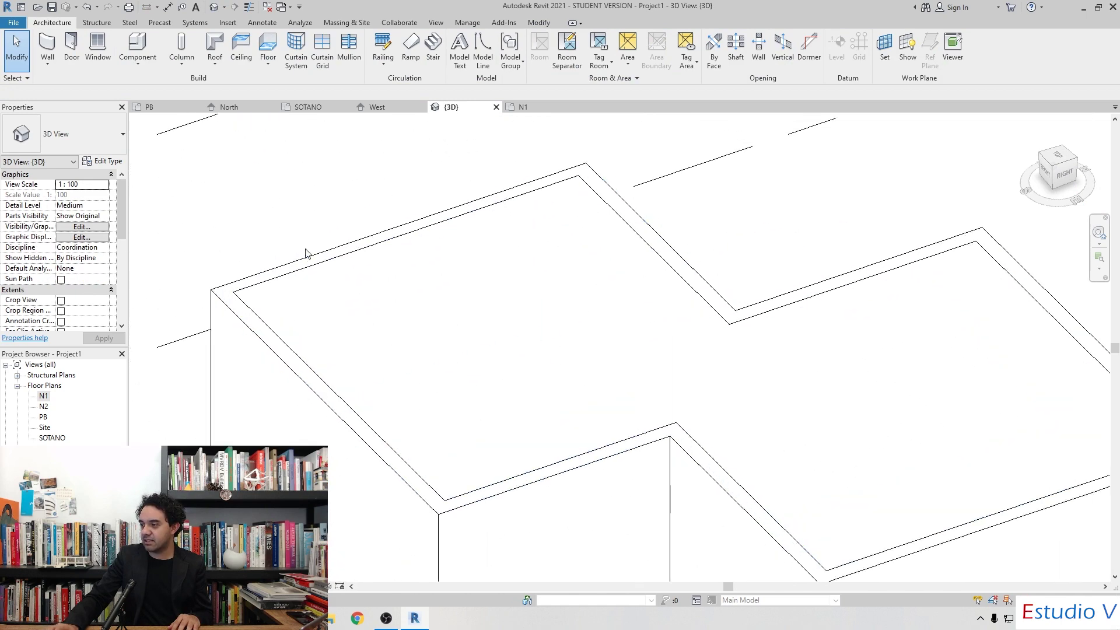
scroll(306, 254, "up", 3)
scroll(296, 189, "down", 3)
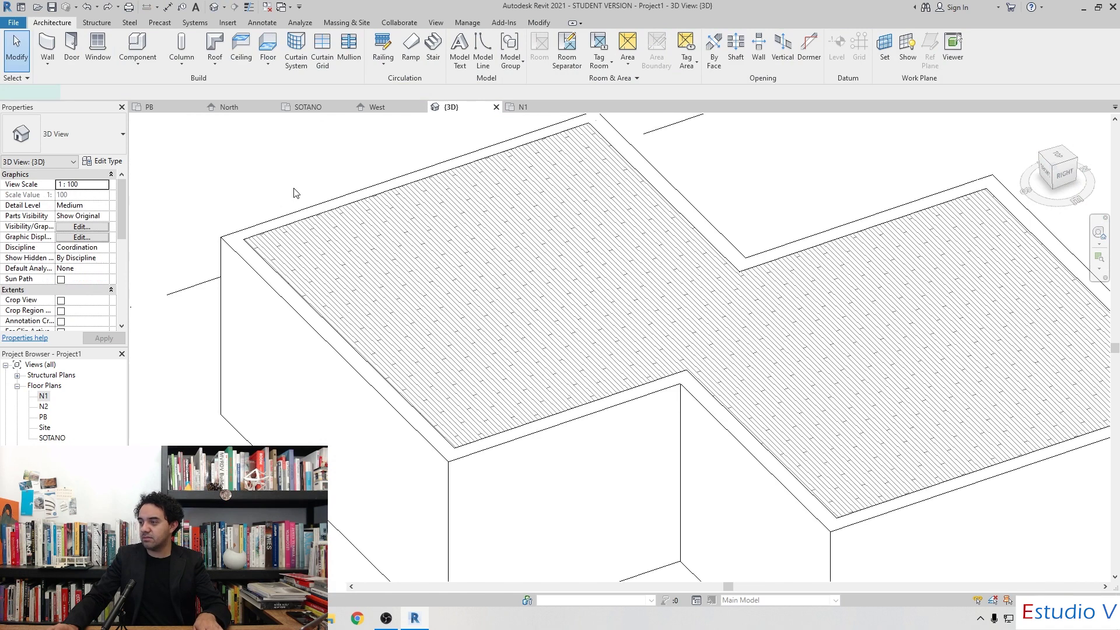
middle_click_drag(295, 190, 254, 226)
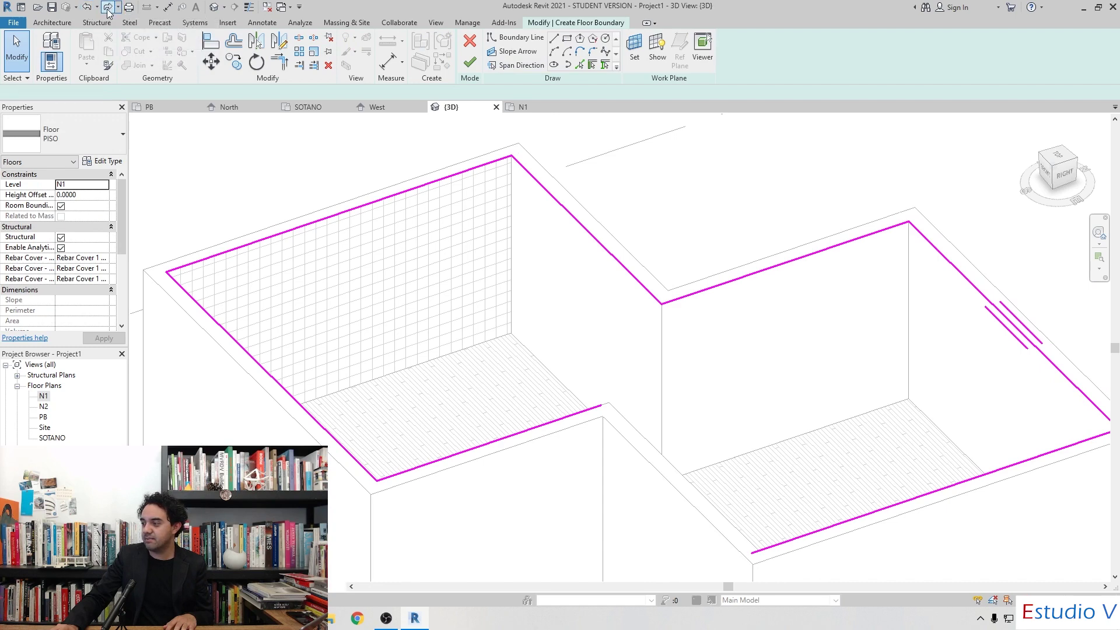
left_click(467, 64)
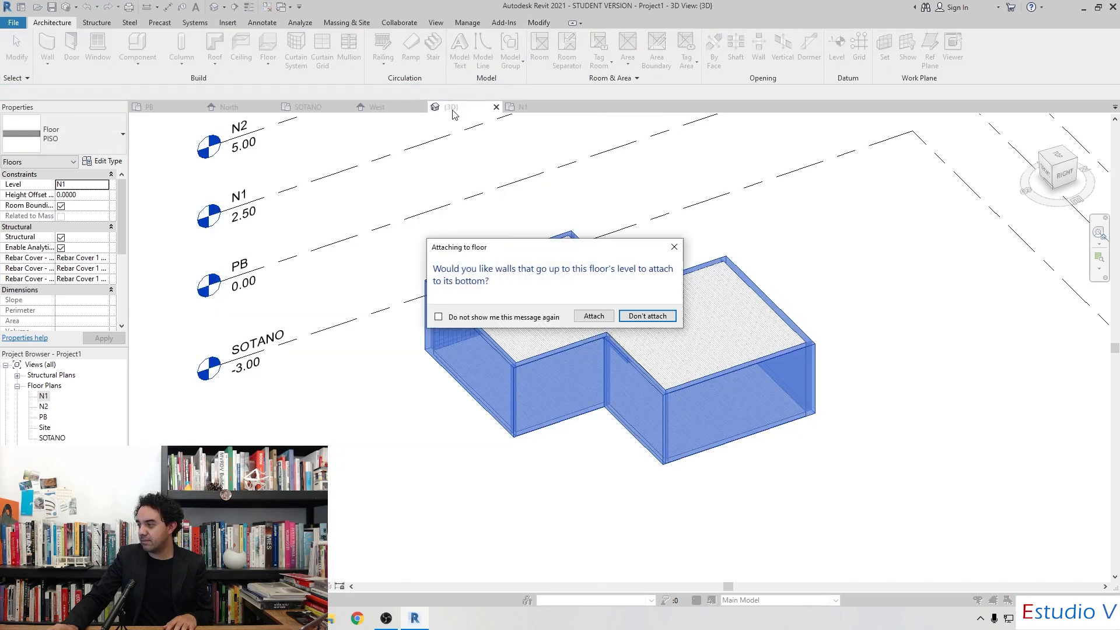
Attach the walls below to the N1 floor, dismiss the warning, and zoom out
left_click_drag(603, 256, 556, 263)
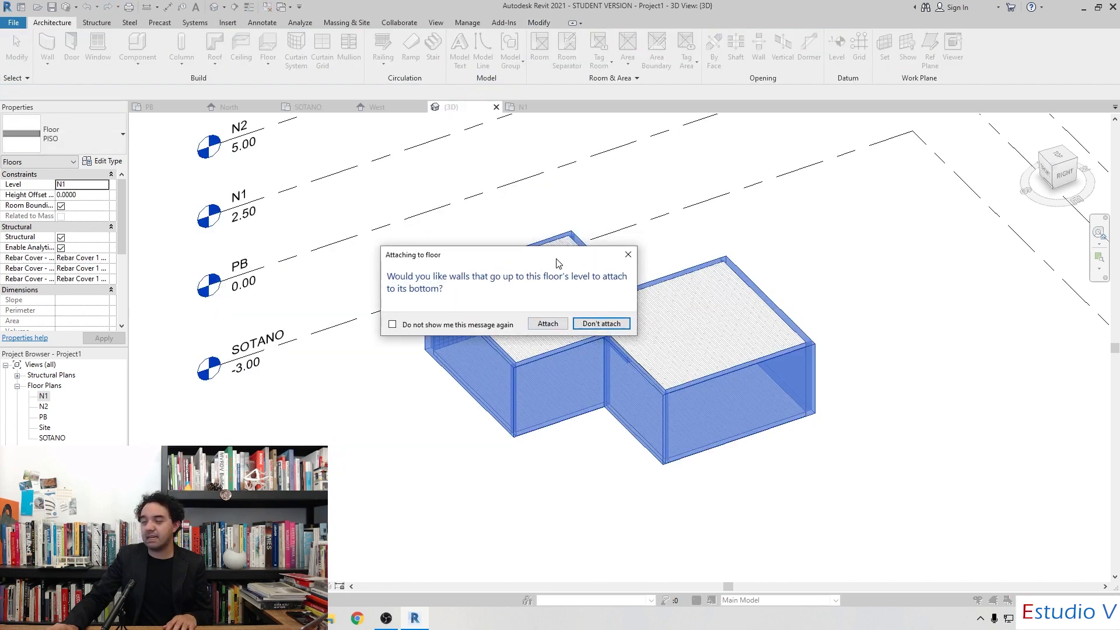
left_click(551, 328)
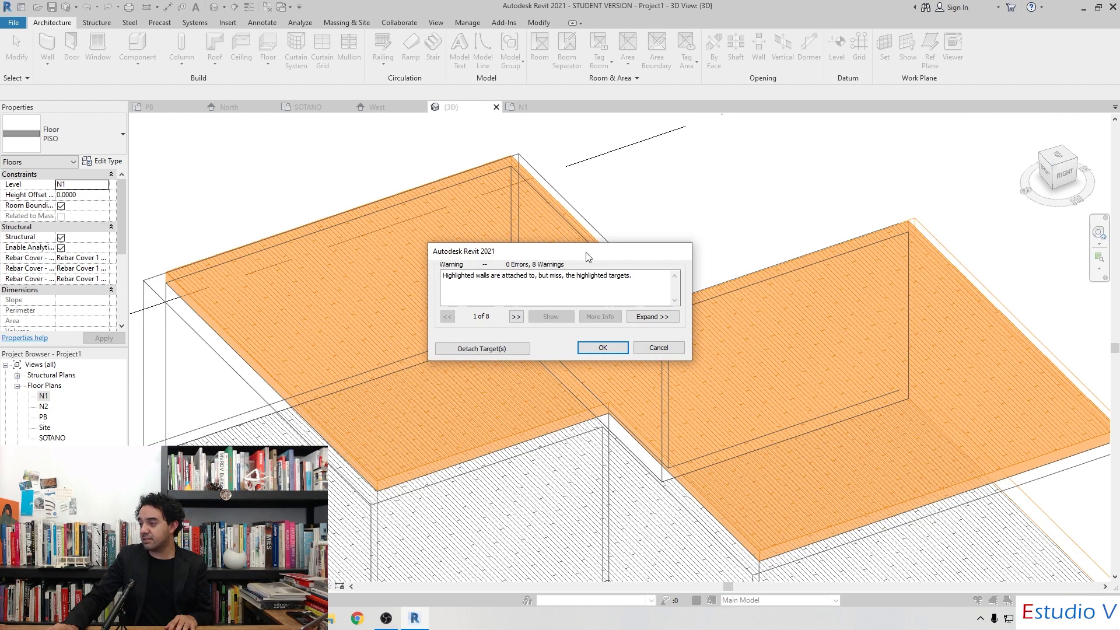
left_click_drag(587, 253, 610, 194)
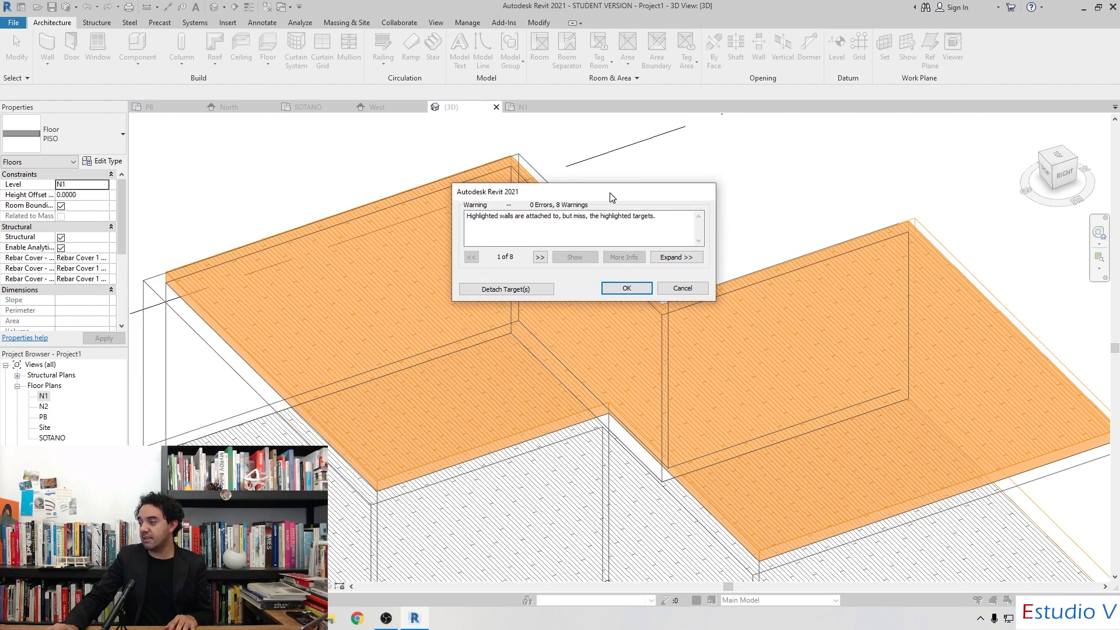
left_click(626, 288)
key("Escape")
scroll(618, 313, "down", 2)
scroll(618, 312, "down", 2)
scroll(618, 312, "down", 2)
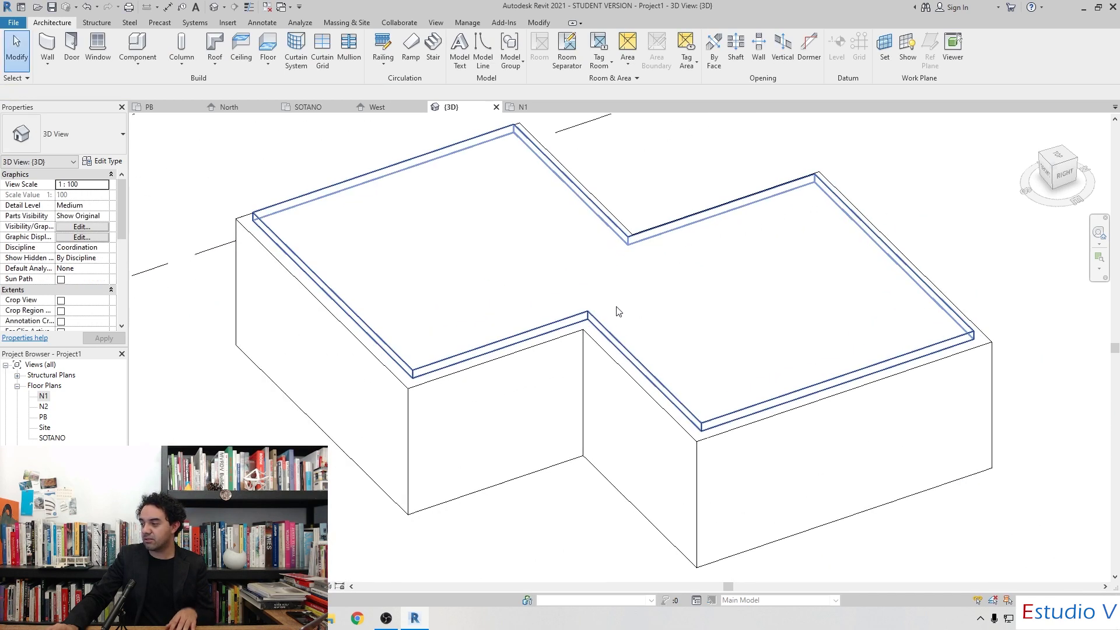
mouse_move(619, 312)
middle_mouse_down("shift")
mouse_move(562, 350)
mouse_move(577, 317)
mouse_move(558, 160)
mouse_move(576, 155)
mouse_move(578, 165)
middle_mouse_up("shift")
Orbit back to an isometric ViewCube view and select the N1 floor slab
middle_click_drag(445, 302, 590, 302, "shift")
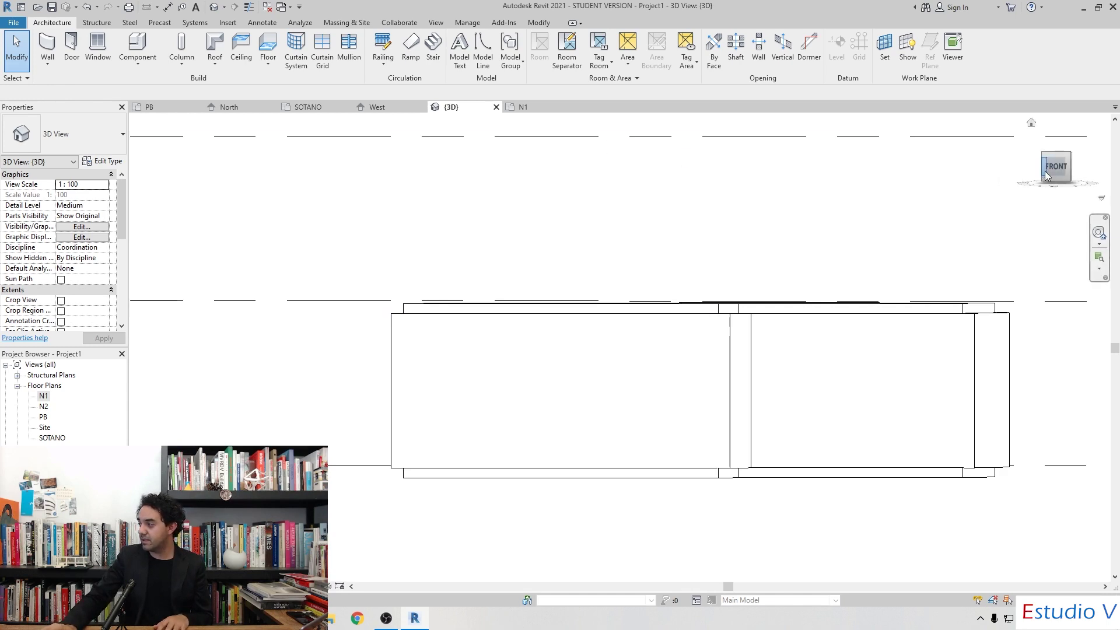
left_click(1070, 153)
left_click(350, 426)
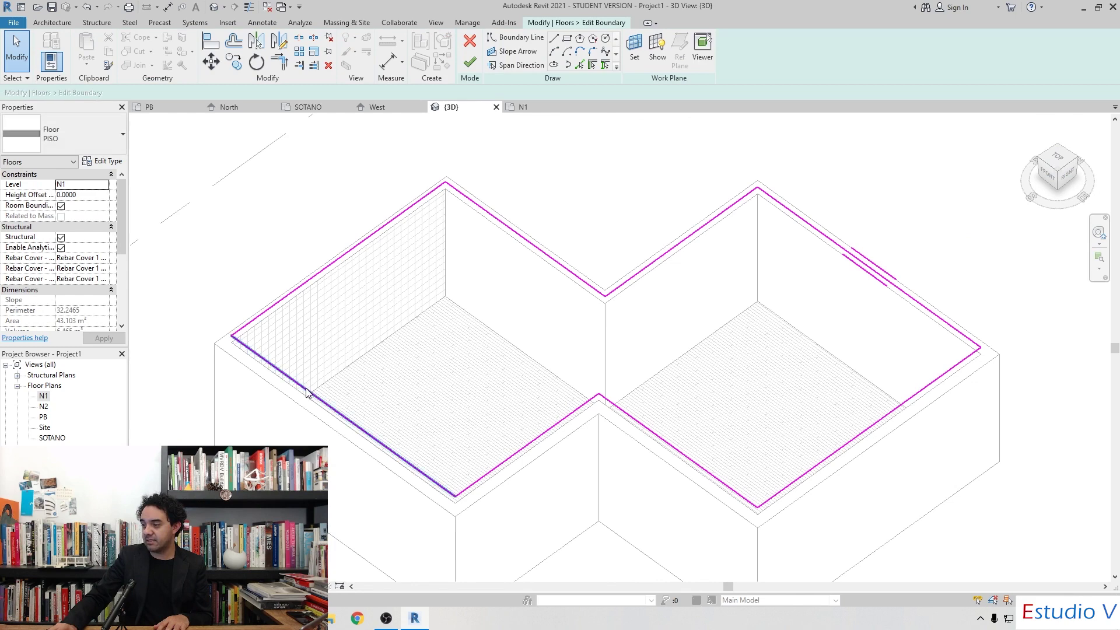
Push the N1 floor's lower-left edge out 0.3 and finish without attaching walls
left_click_drag(307, 390, 294, 401)
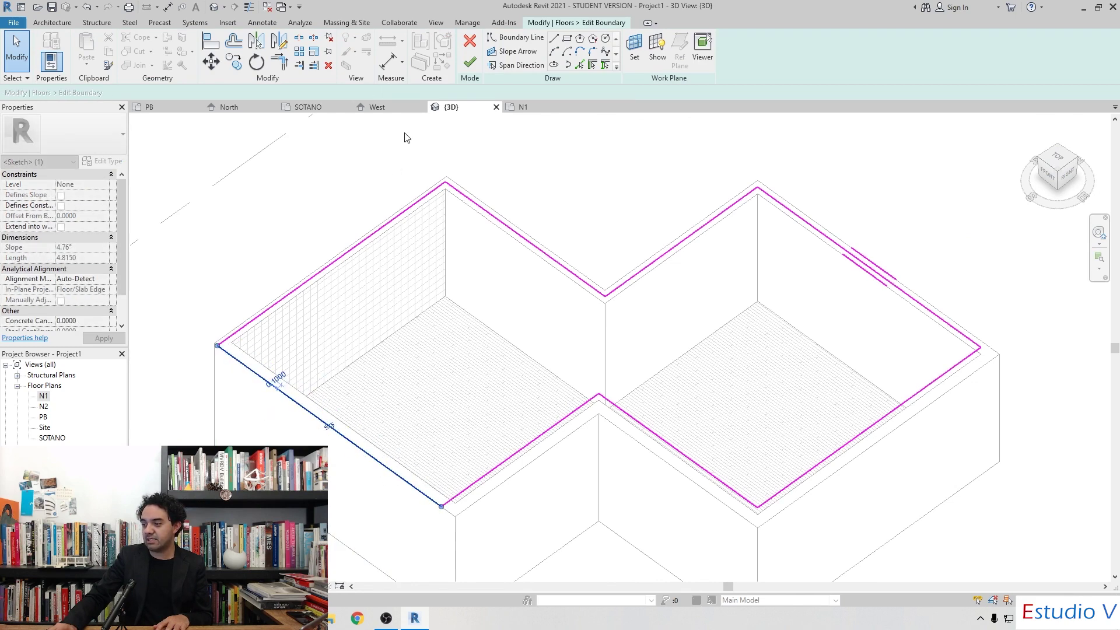
left_click(470, 62)
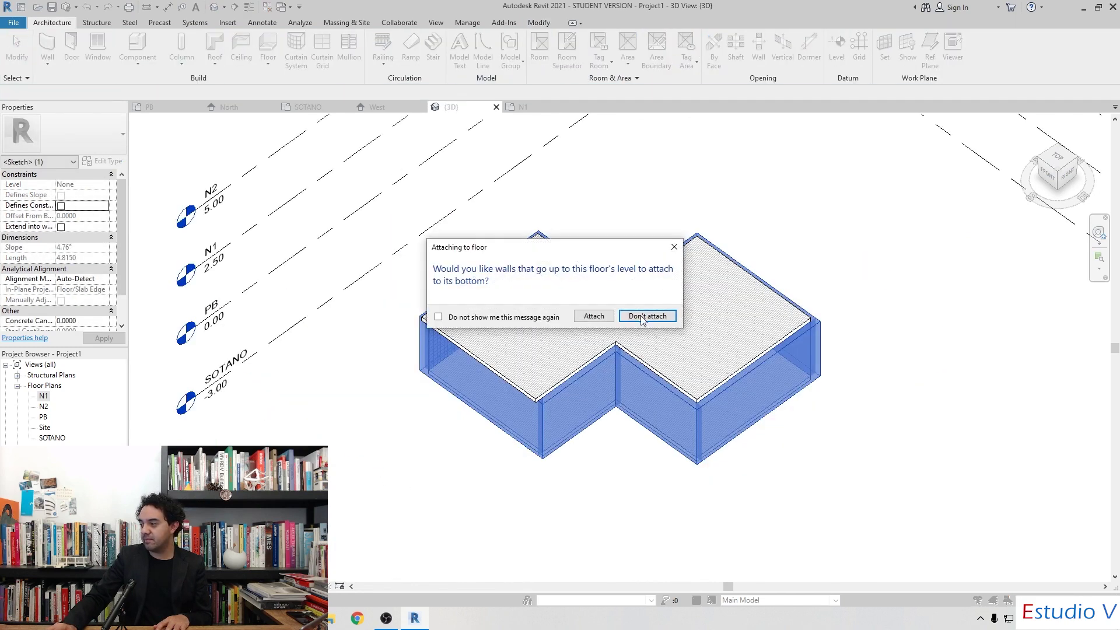
left_click(642, 320)
scroll(585, 321, "up", 3)
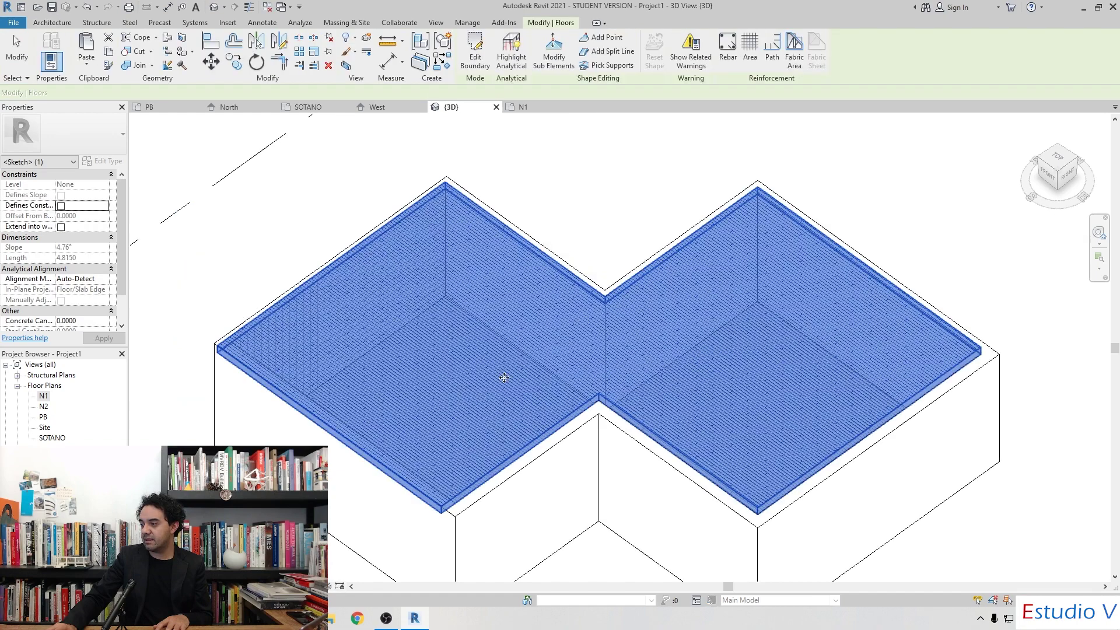
left_click(206, 243)
scroll(288, 367, "up", 3)
scroll(352, 360, "down", 1)
scroll(464, 407, "up", 2)
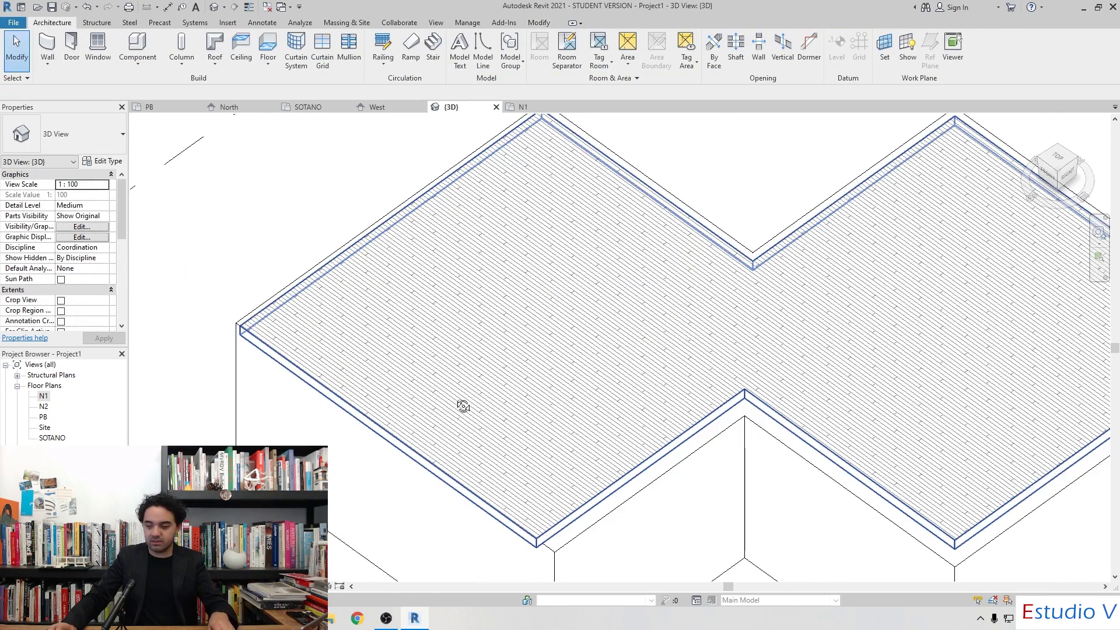
mouse_move(463, 407)
middle_mouse_down("shift")
mouse_move(344, 175)
mouse_move(529, 315)
mouse_move(555, 379)
middle_mouse_up("shift")
Inspect a wall from the side, then reopen the N1 floor's boundary sketch
left_click(529, 315)
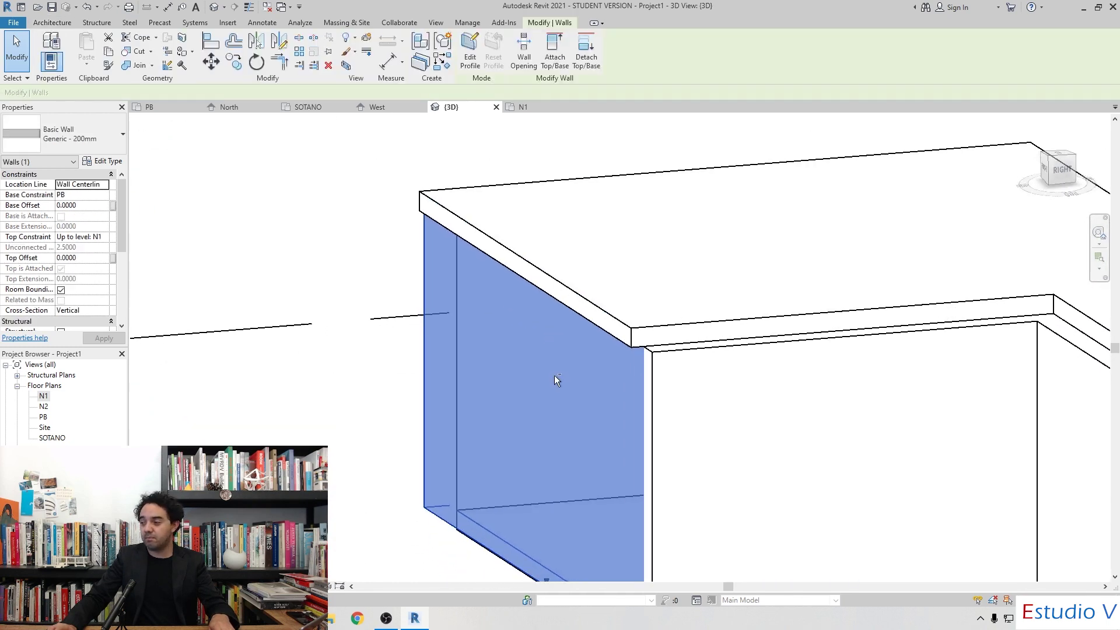
scroll(554, 379, "down", 5)
scroll(513, 283, "up", 1)
scroll(503, 363, "down", 1)
key("Escape")
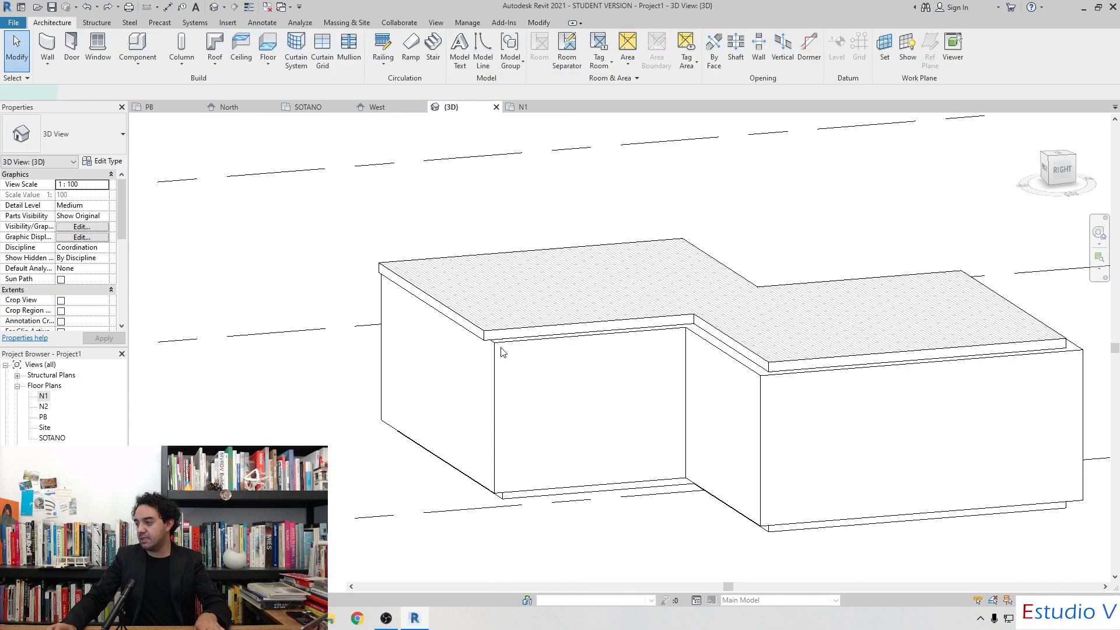
double_click(500, 339)
key("Escape")
scroll(538, 303, "up", 2)
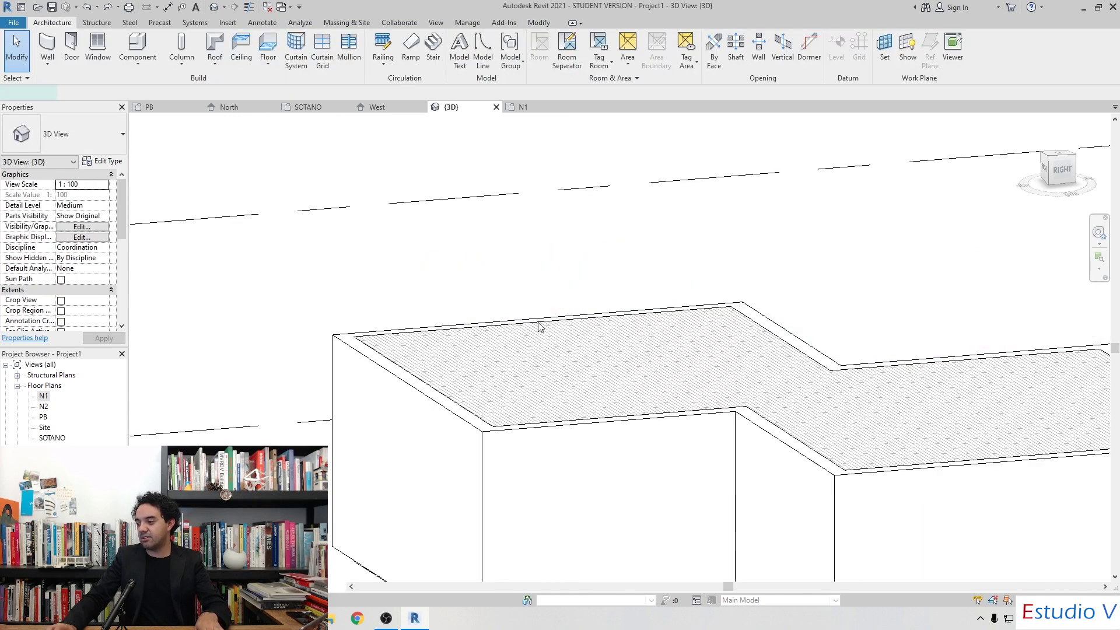
double_click(538, 326)
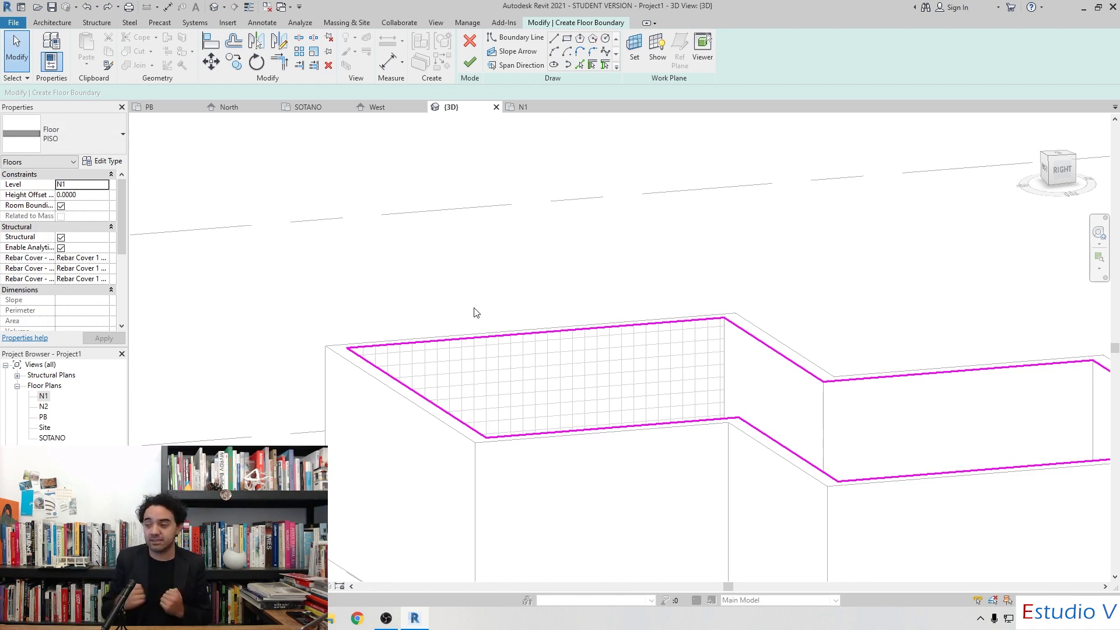
Finish the sketch with walls unattached and answer Sí to join the floor with walls
left_click(470, 63)
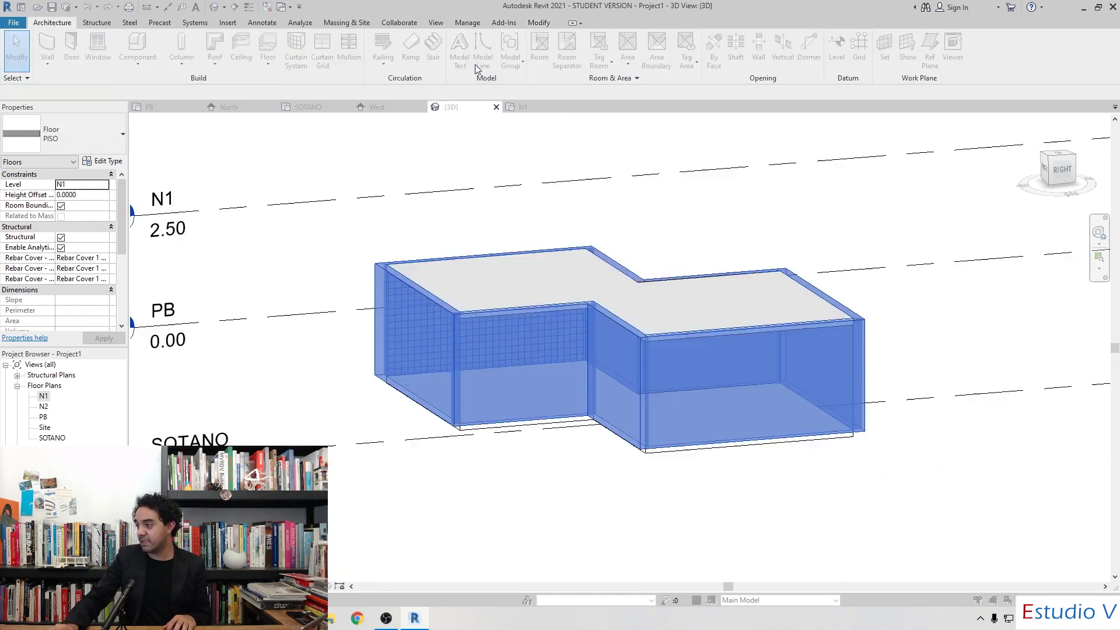
left_click(655, 317)
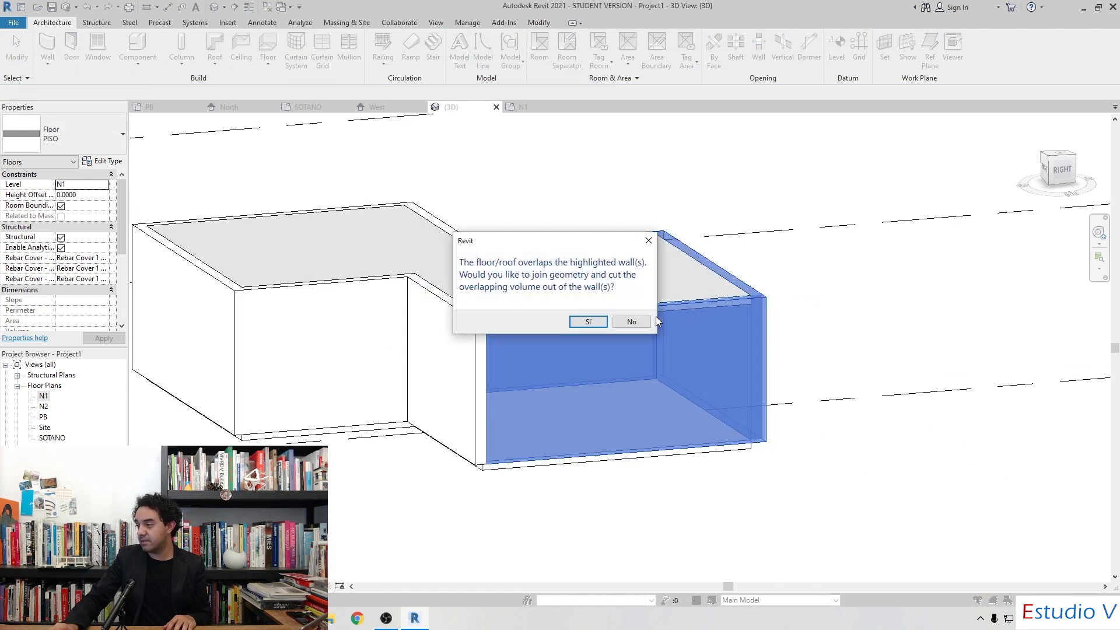
mouse_move(558, 243)
left_mouse_down()
mouse_move(922, 298)
mouse_move(865, 234)
mouse_move(465, 258)
left_mouse_up()
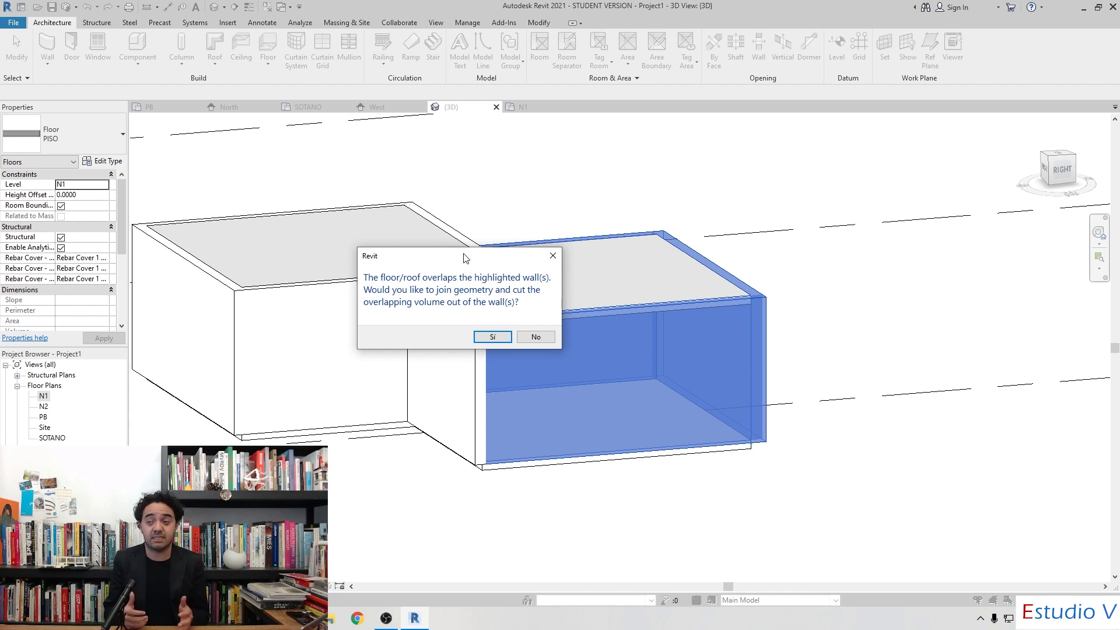
left_click_drag(465, 258, 451, 250)
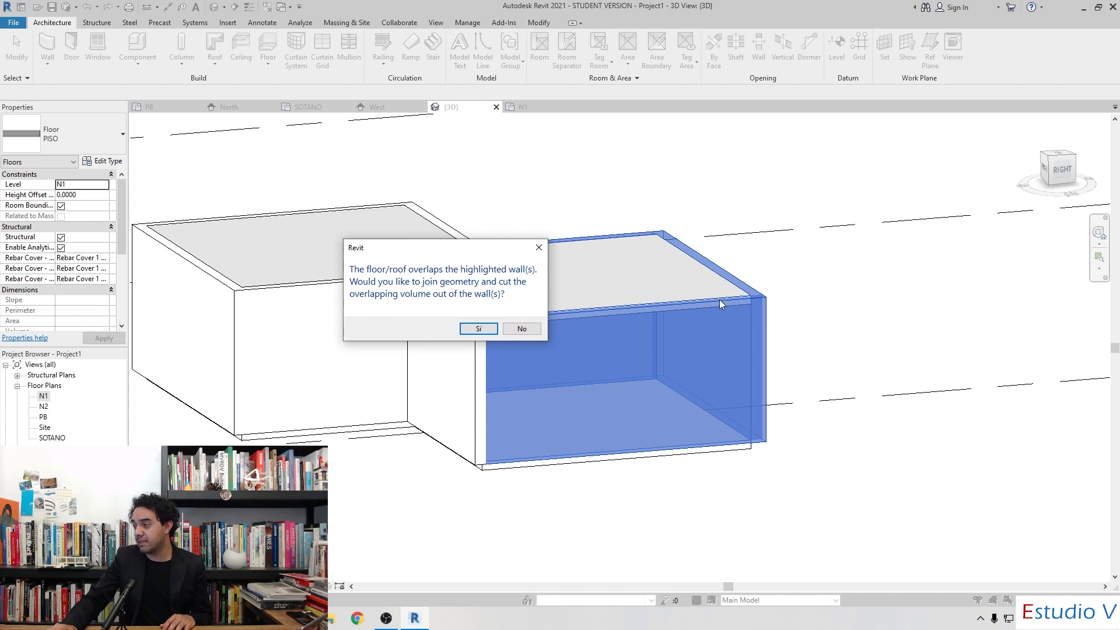
left_click_drag(445, 245, 503, 169)
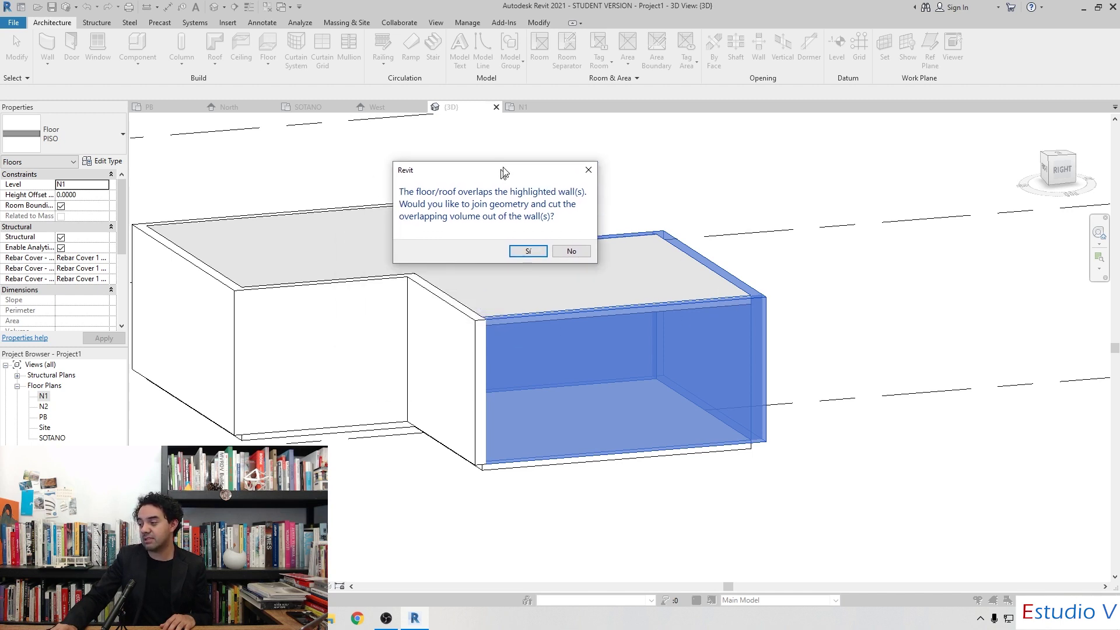
left_click(532, 248)
scroll(554, 224, "up", 2)
scroll(499, 240, "down", 2)
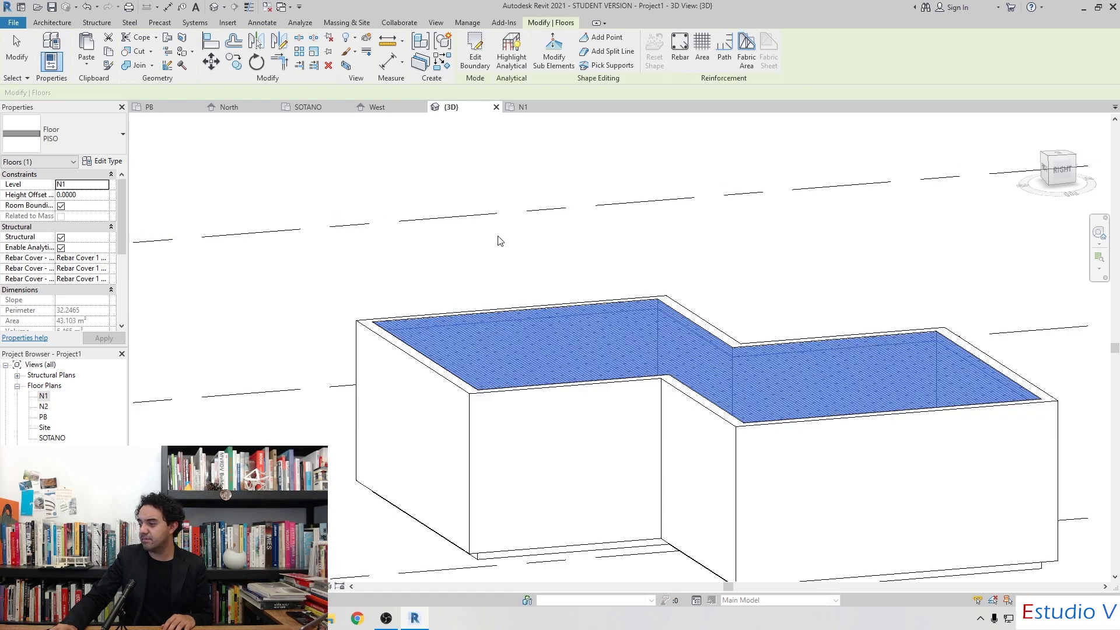
middle_click_drag(500, 240, 564, 259)
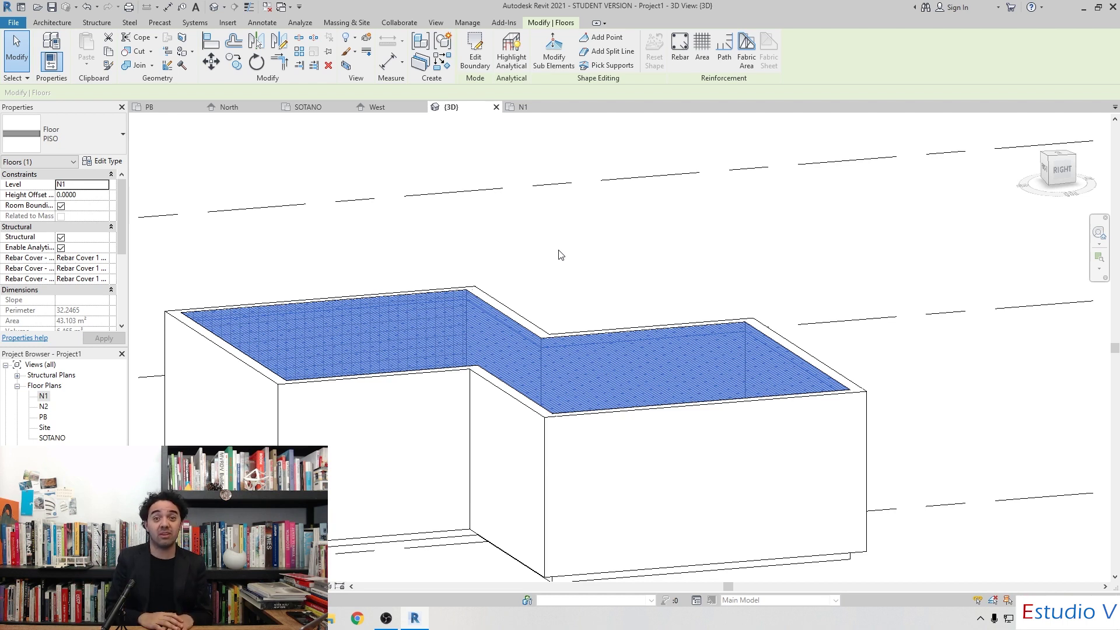
left_click(559, 253)
middle_click_drag(523, 246, 546, 242)
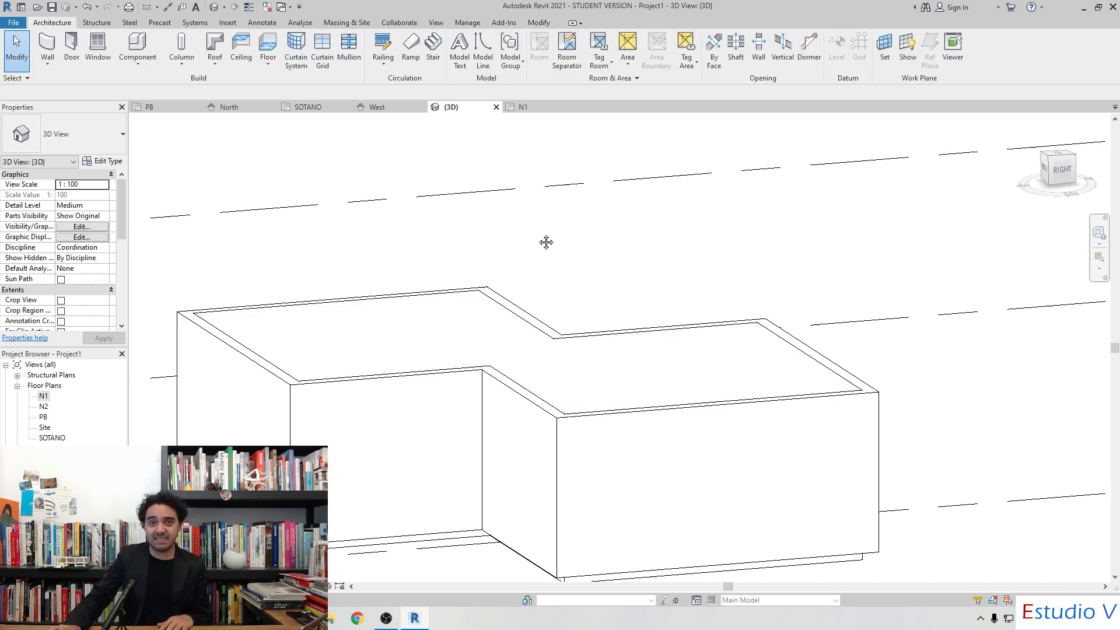
scroll(546, 243, "down", 1)
scroll(505, 215, "down", 1)
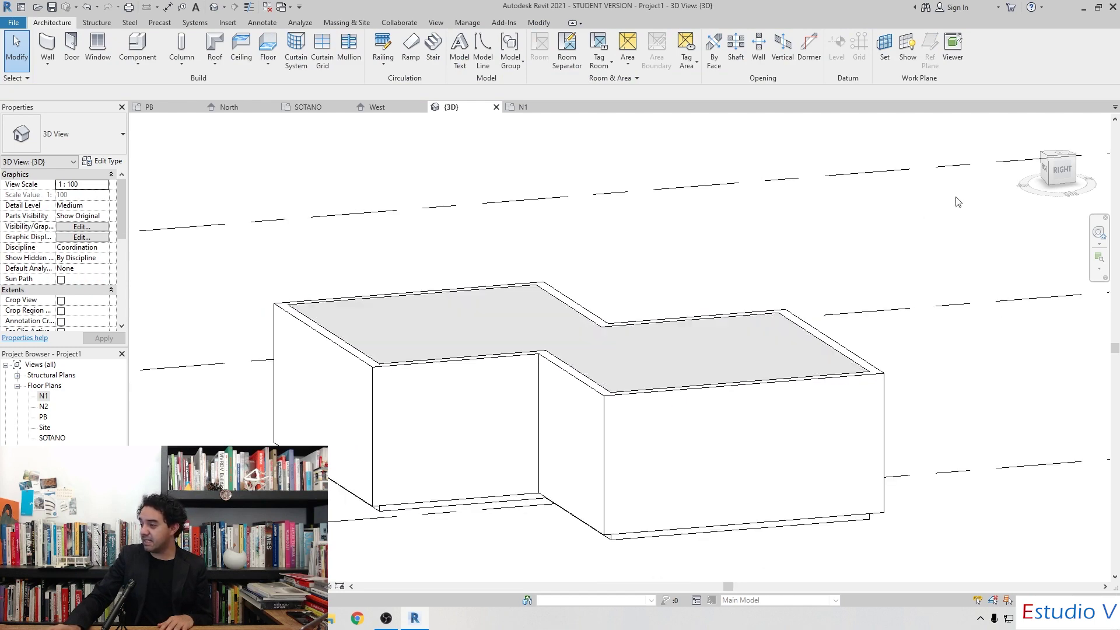
left_click(1050, 171)
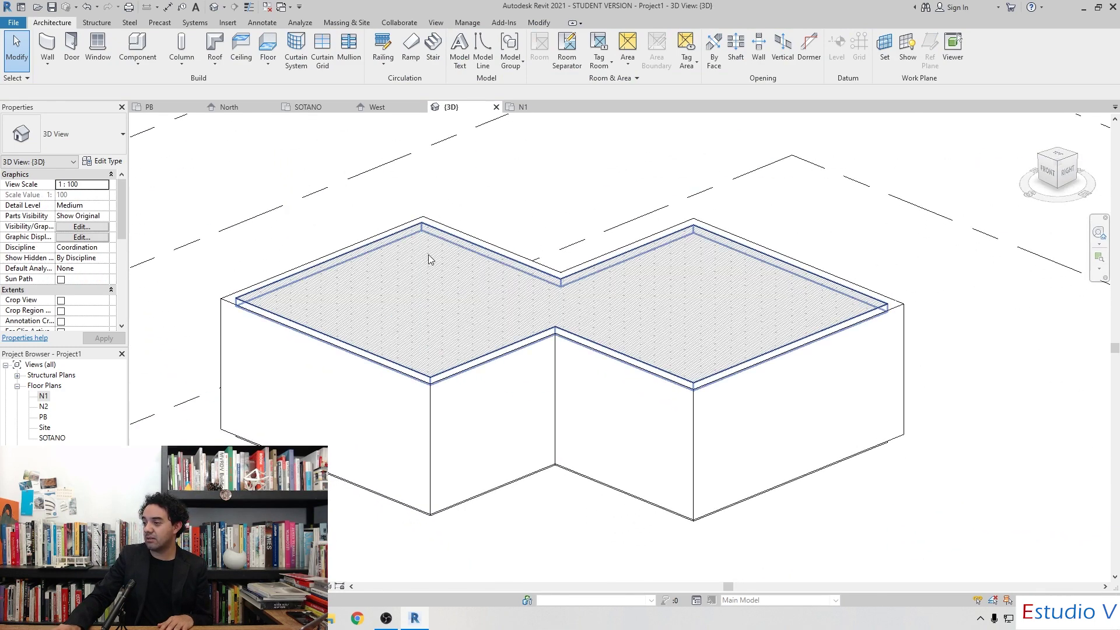
left_click(373, 258)
left_click(514, 173)
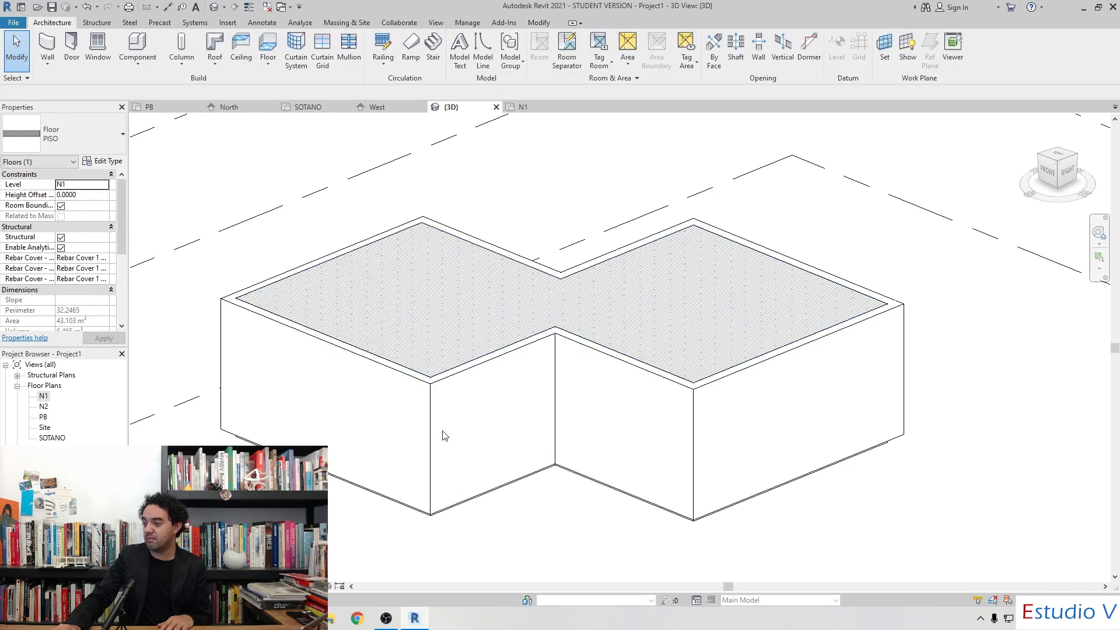
left_click(454, 511)
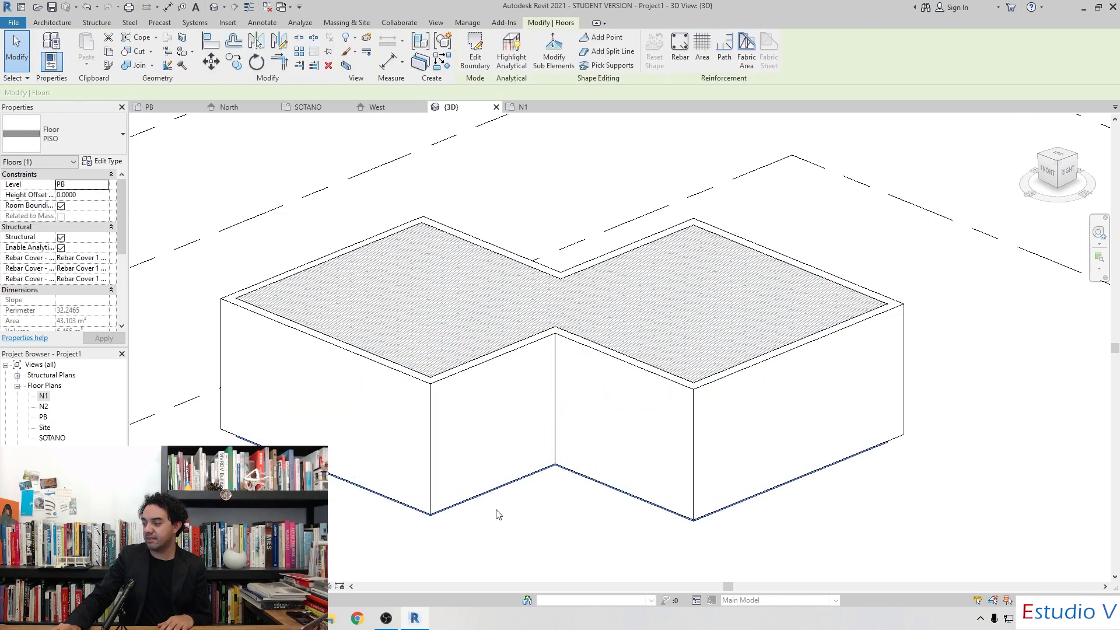
left_click(464, 249)
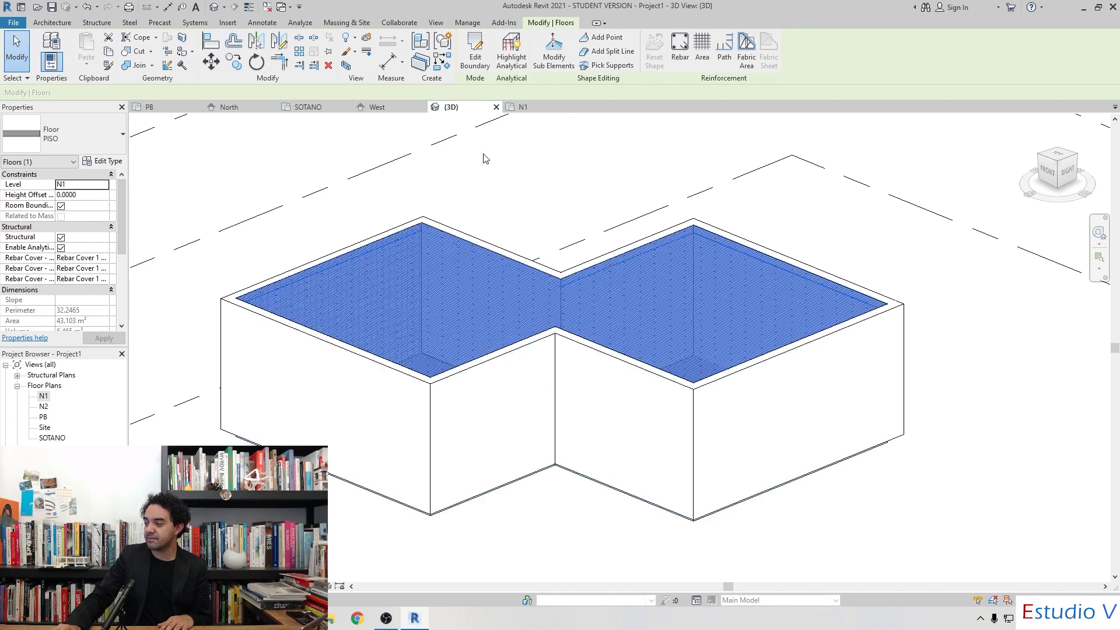
left_click(483, 158)
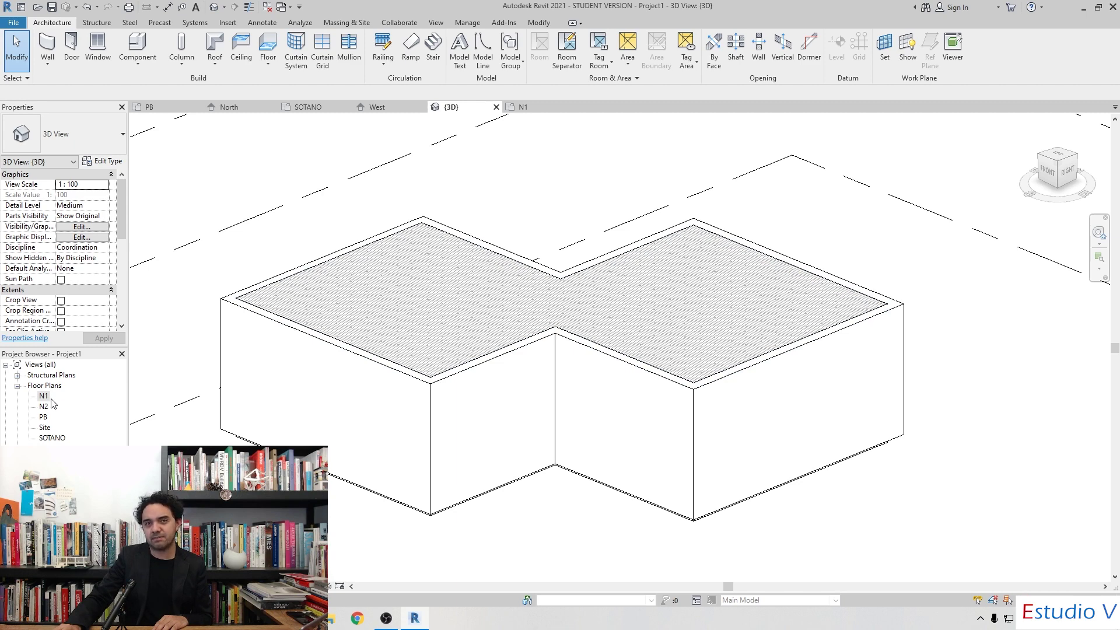
Replace the PISO layer material's appearance with the Wood > Driftwood asset and confirm
left_click(321, 271)
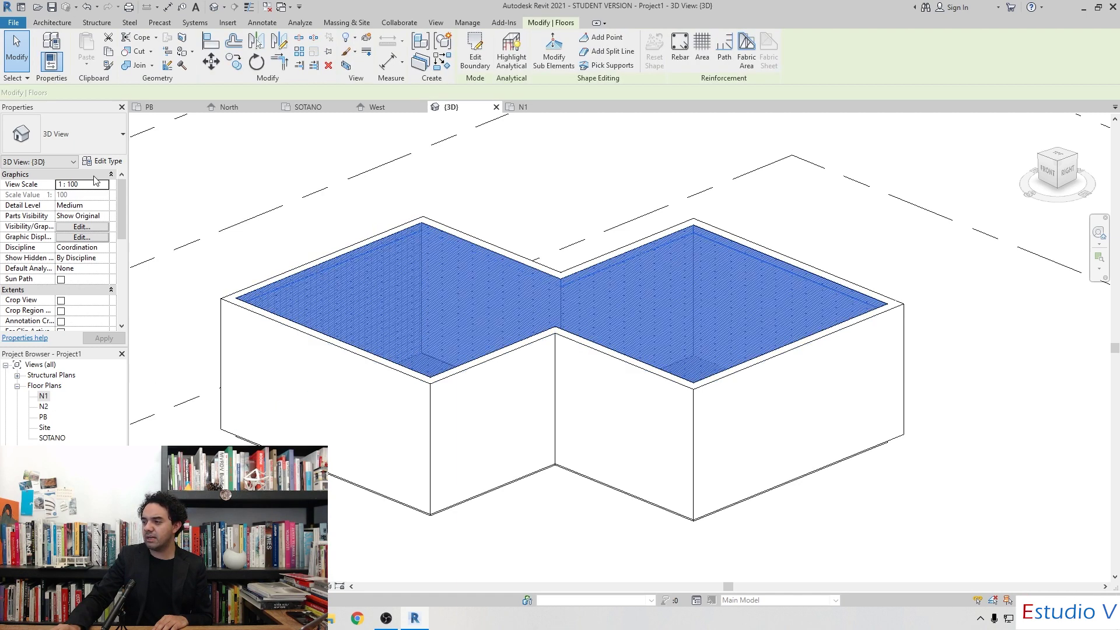
left_click(98, 163)
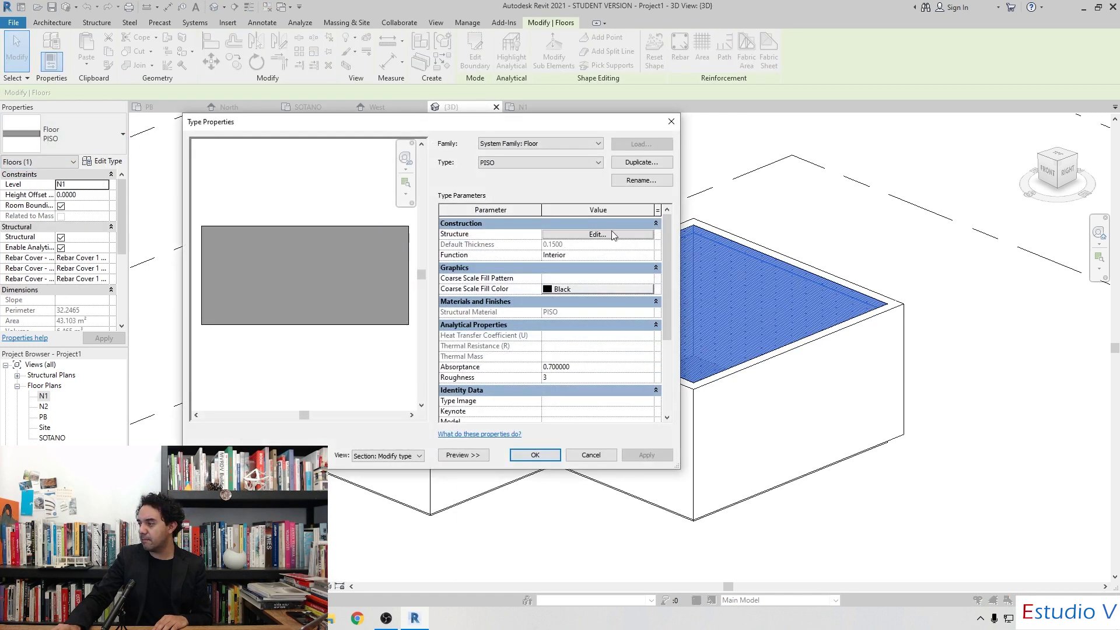
left_click(612, 230)
left_click(532, 242)
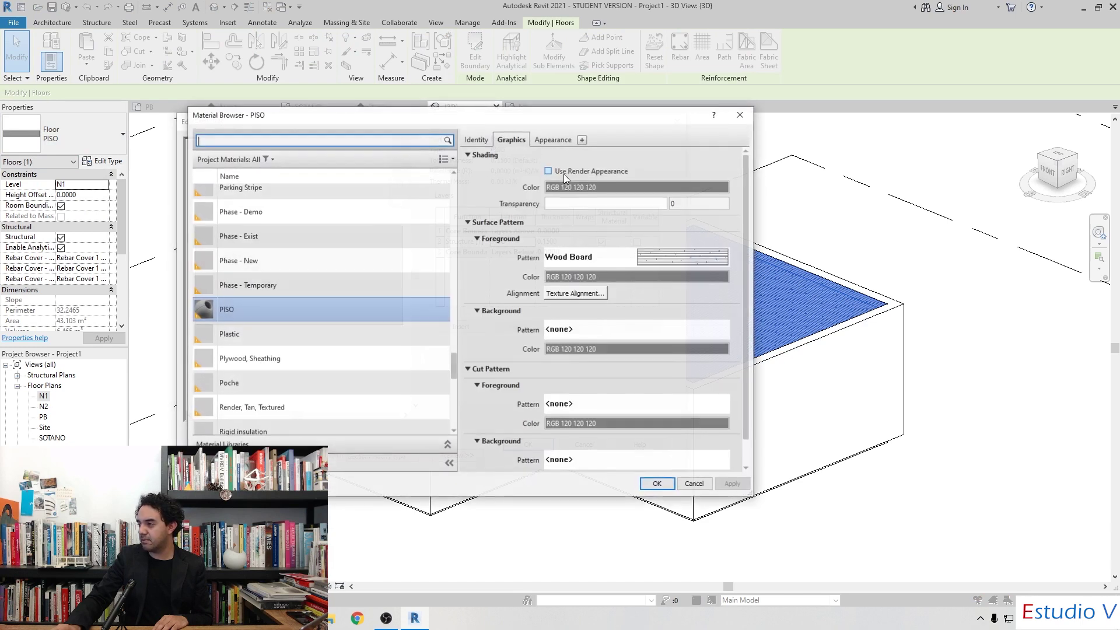
left_click(724, 159)
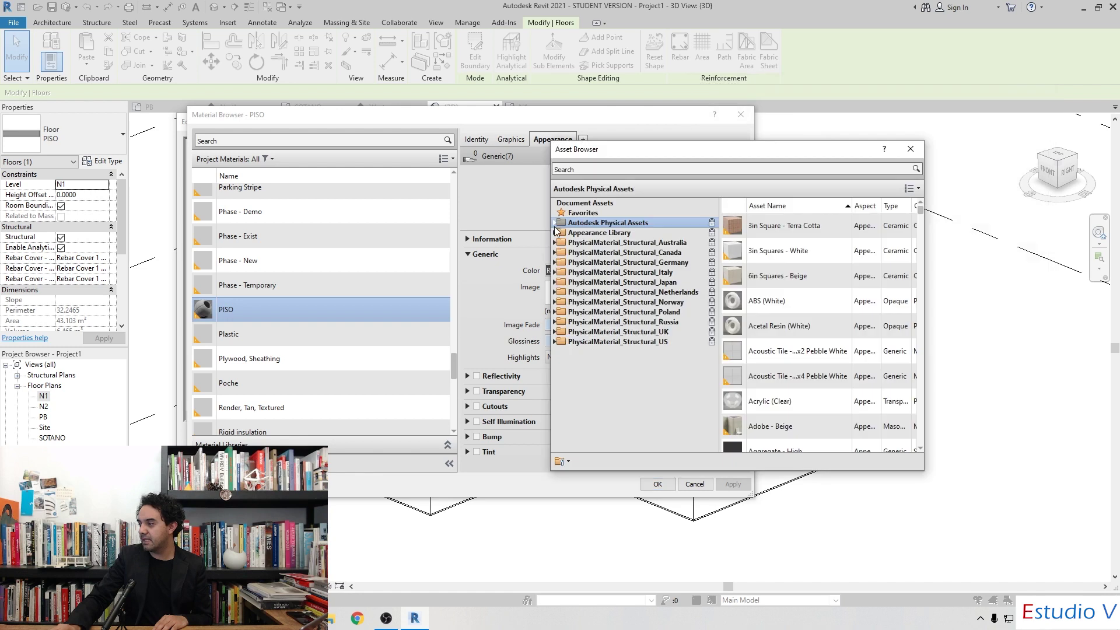
left_click(555, 232)
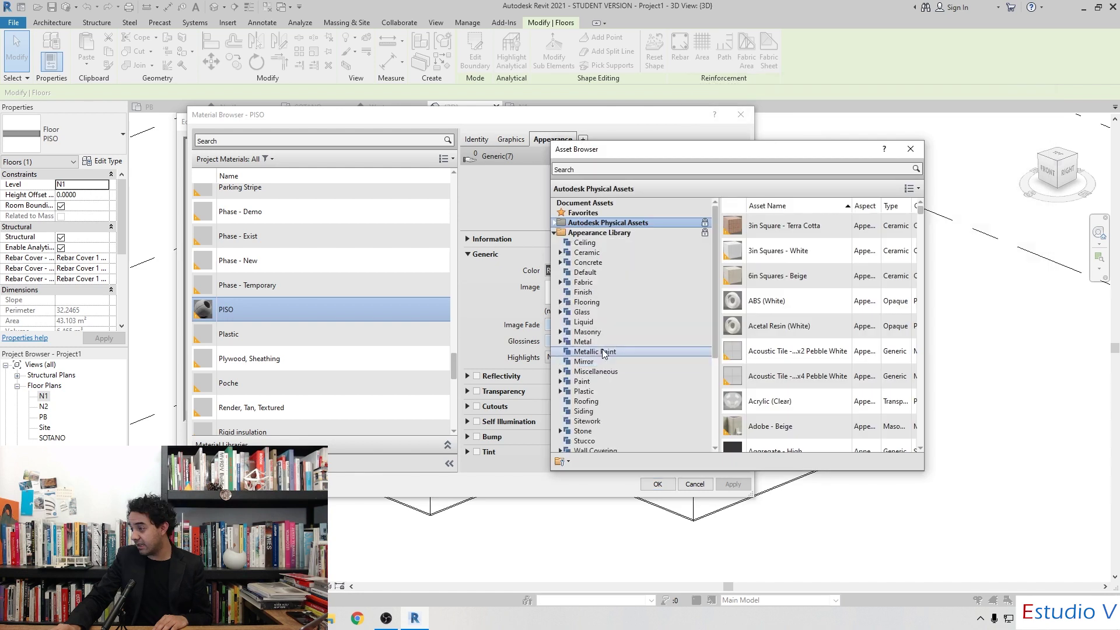
scroll(603, 353, "down", 5)
left_click(583, 331)
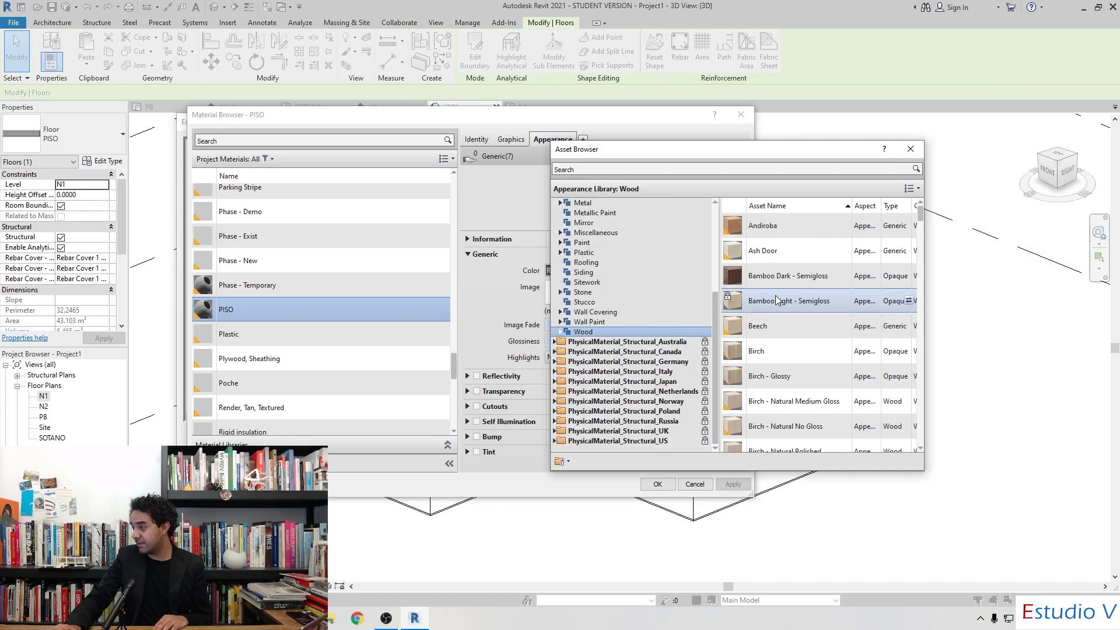
scroll(776, 300, "down", 4)
double_click(776, 301)
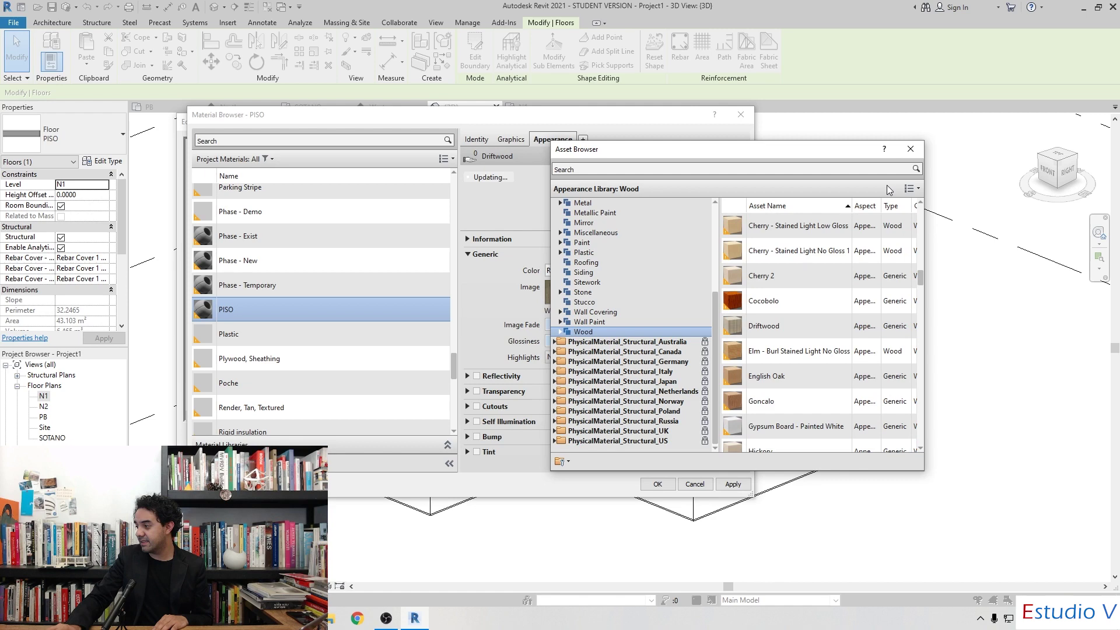
left_click(657, 484)
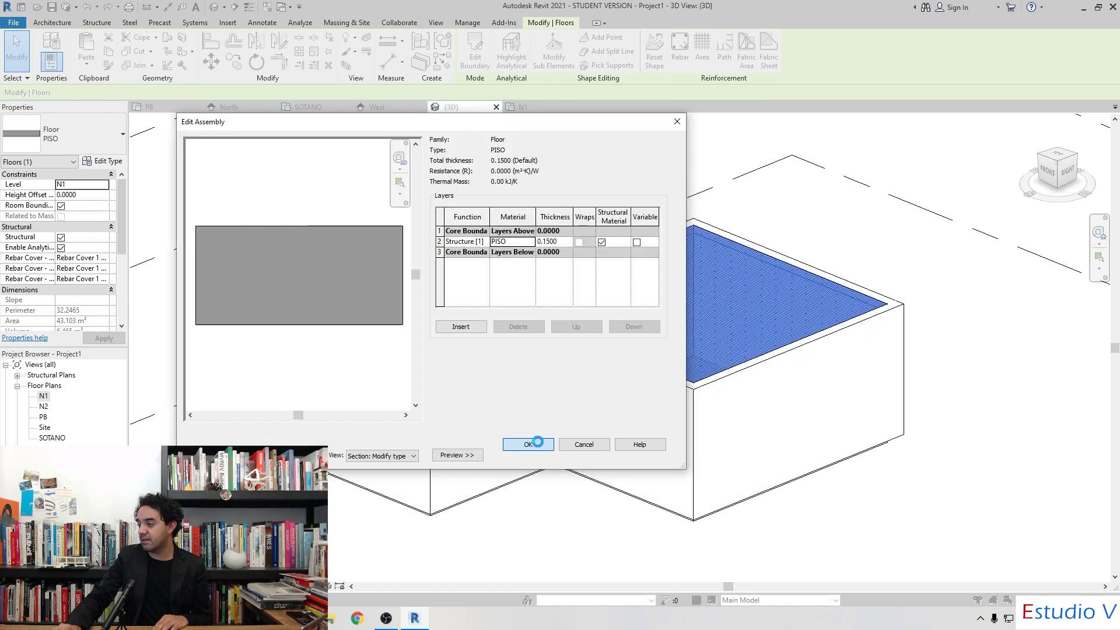
left_click(528, 444)
Confirm the floor type changes and zoom the 3D view out to the whole building
left_click(518, 188)
scroll(368, 251, "up", 5)
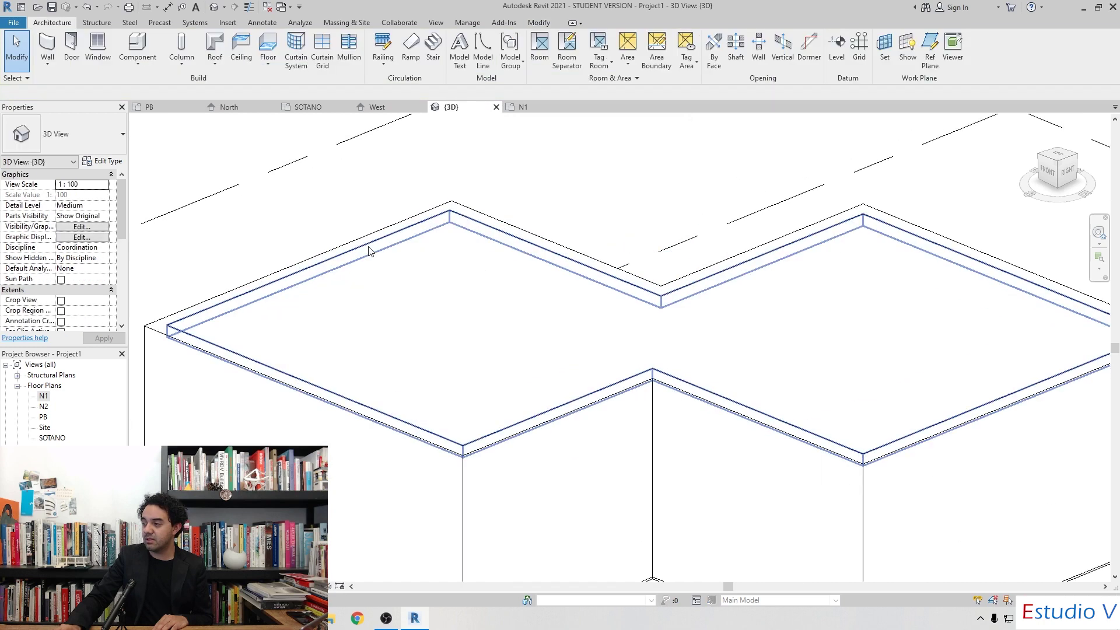
scroll(350, 250, "down", 1)
scroll(350, 250, "down", 3)
scroll(263, 280, "up", 3)
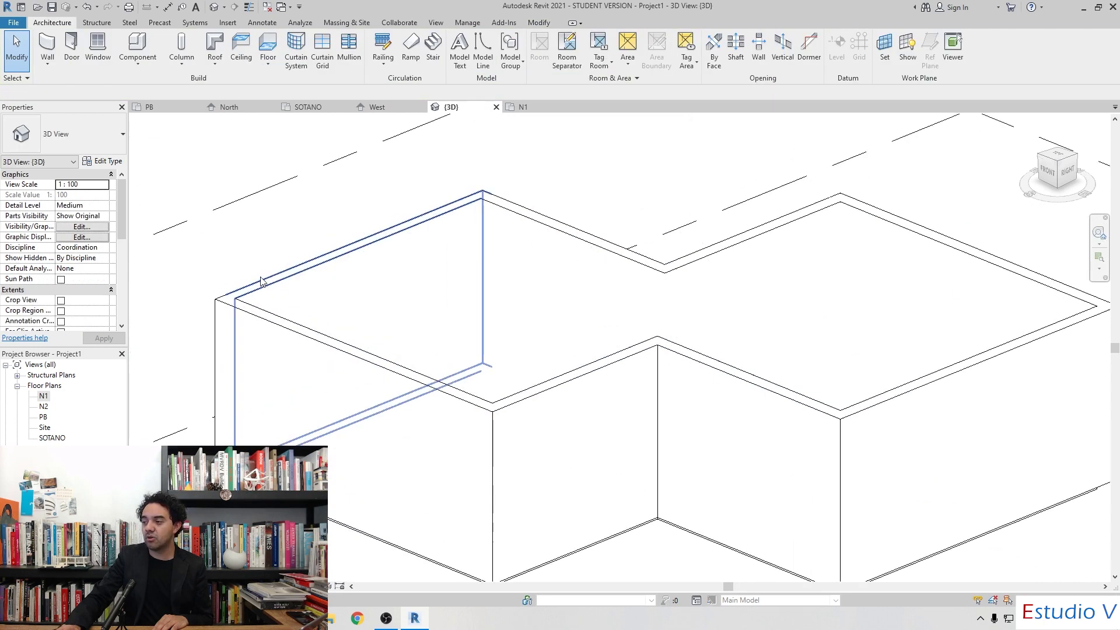
scroll(261, 281, "up", 1)
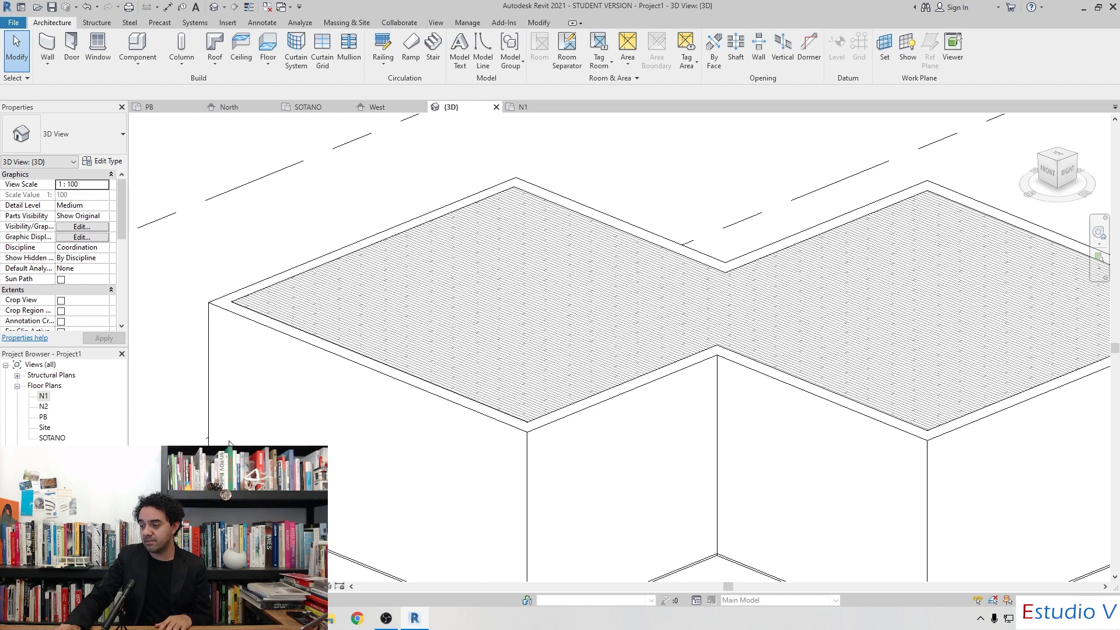
scroll(266, 299, "down", 2)
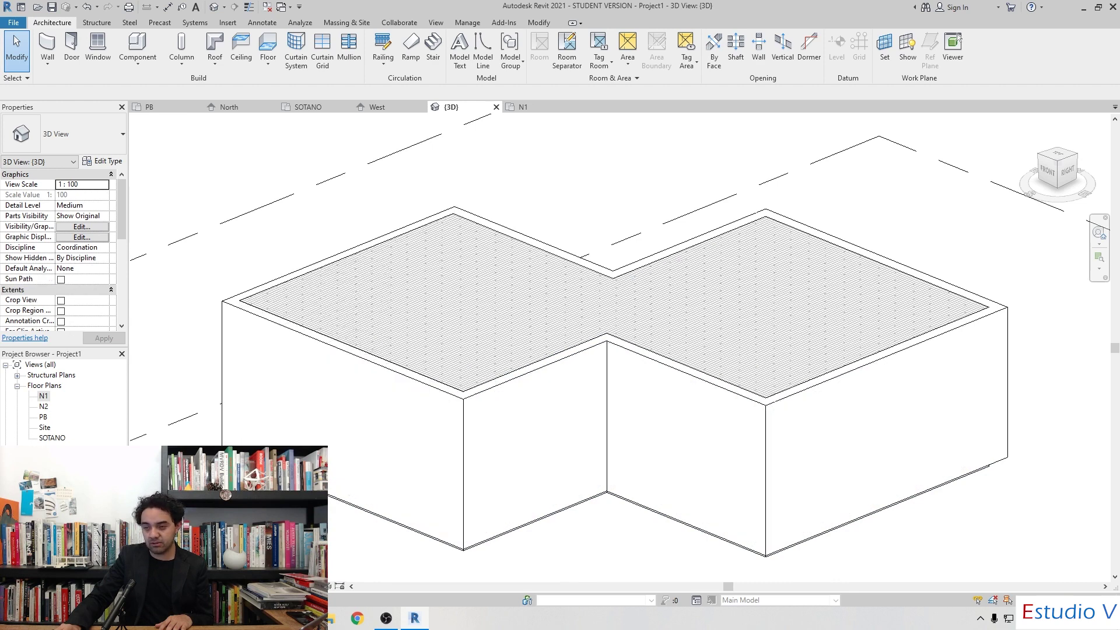
Switch the 3D view to Shaded, then try Consistent Colors
key("s")
key("d")
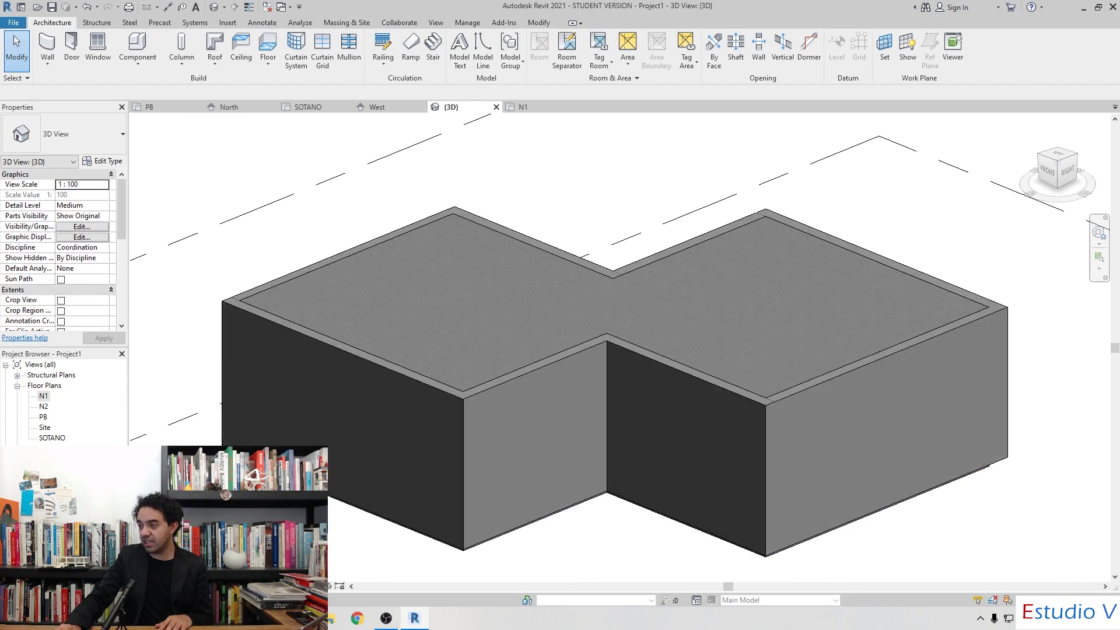
scroll(366, 324, "up", 3)
scroll(279, 333, "down", 3)
scroll(282, 337, "down", 1)
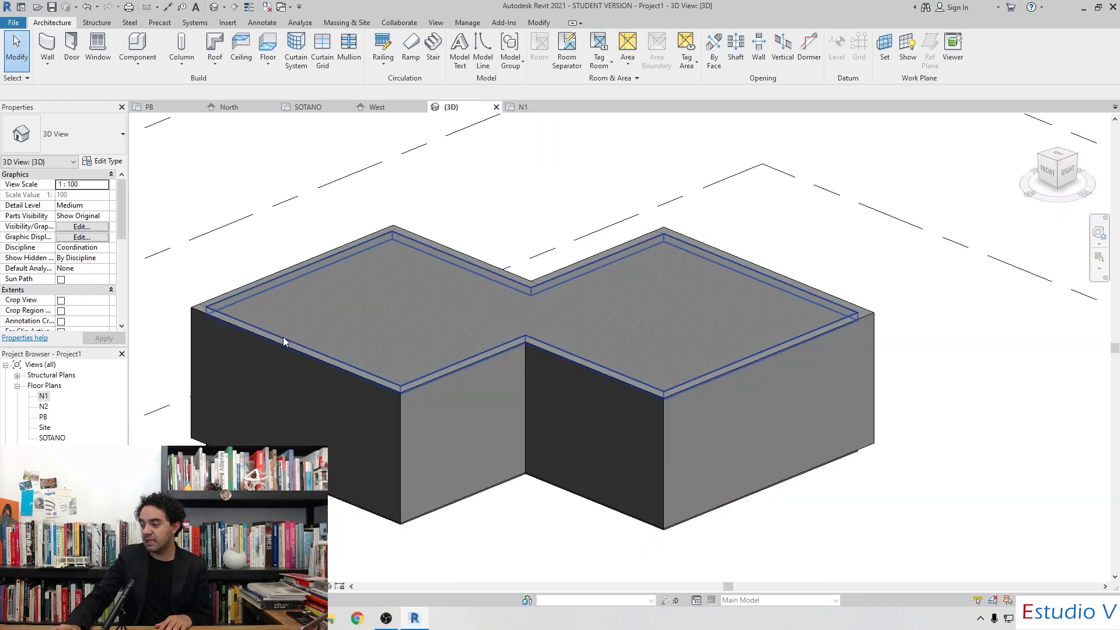
scroll(282, 340, "up", 2)
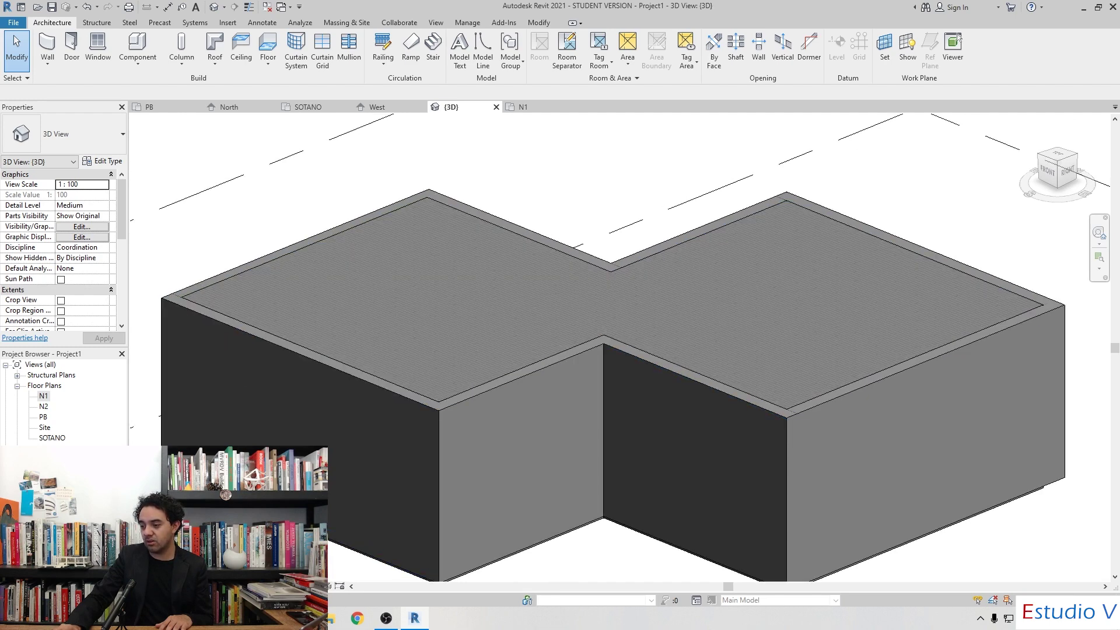
key("c")
key("c")
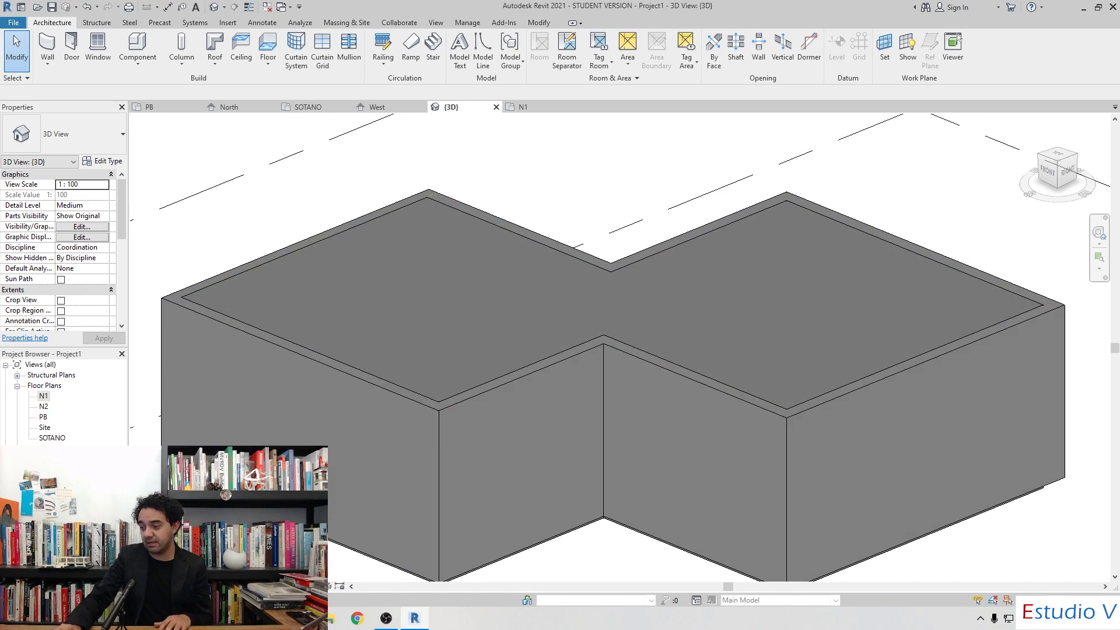
Set the 3D view to Realistic and zoom in on the Driftwood wood floor
key("s")
key("d")
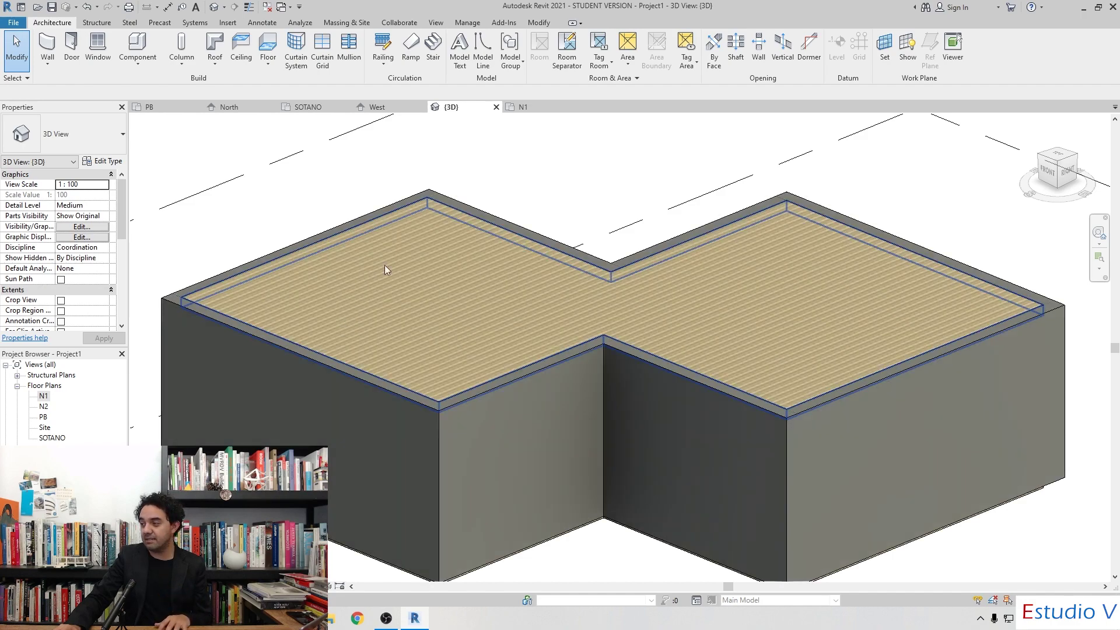
scroll(608, 264, "up", 3)
scroll(600, 295, "up", 3)
scroll(600, 295, "up", 2)
scroll(600, 295, "down", 2)
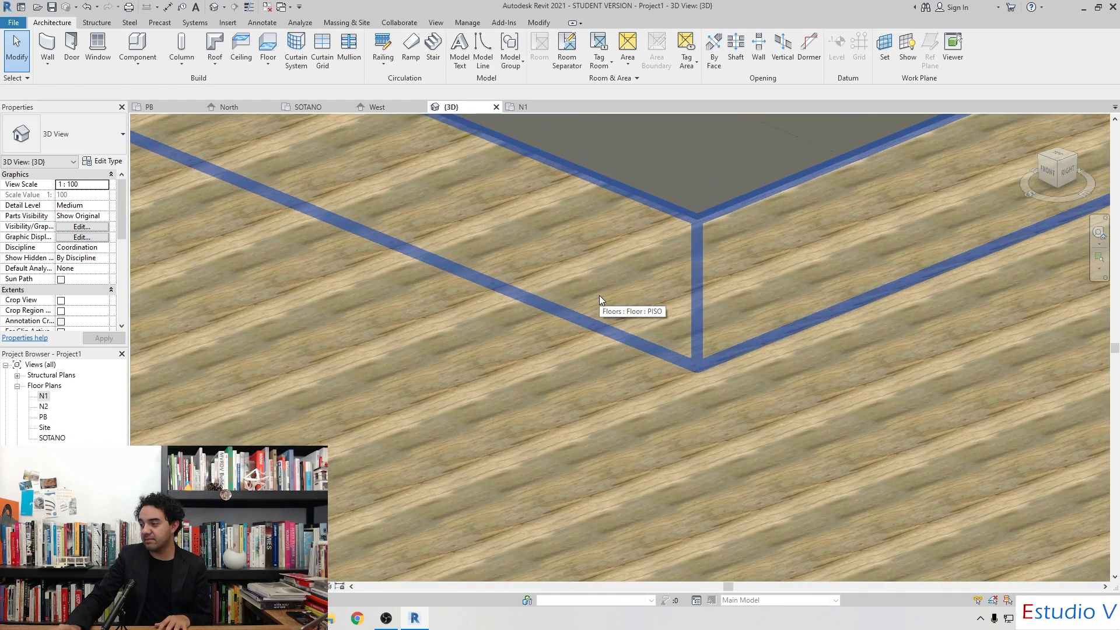
scroll(576, 282, "down", 3)
scroll(576, 281, "down", 1)
scroll(576, 283, "up", 2)
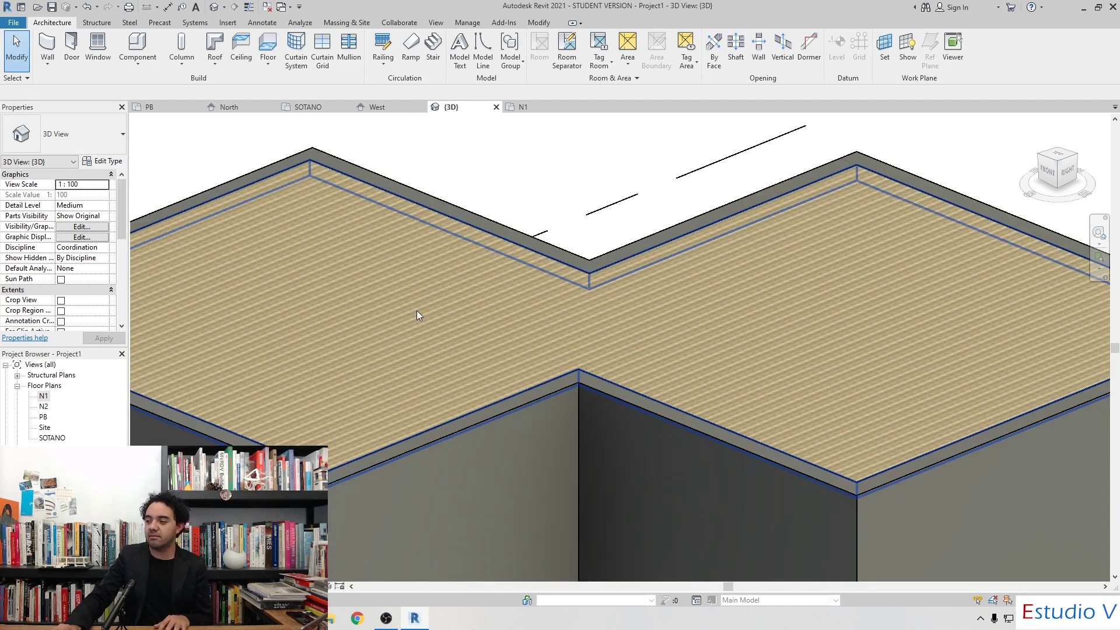
scroll(417, 311, "down", 1)
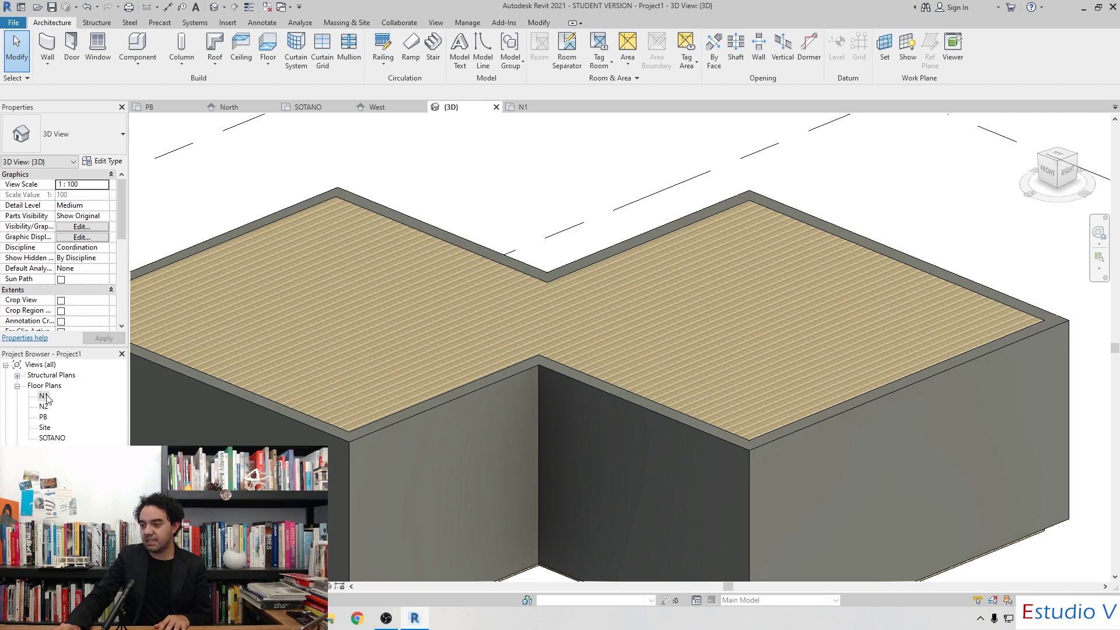
Open the PB floor plan and switch it to Shaded display
double_click(43, 416)
scroll(323, 212, "up", 3)
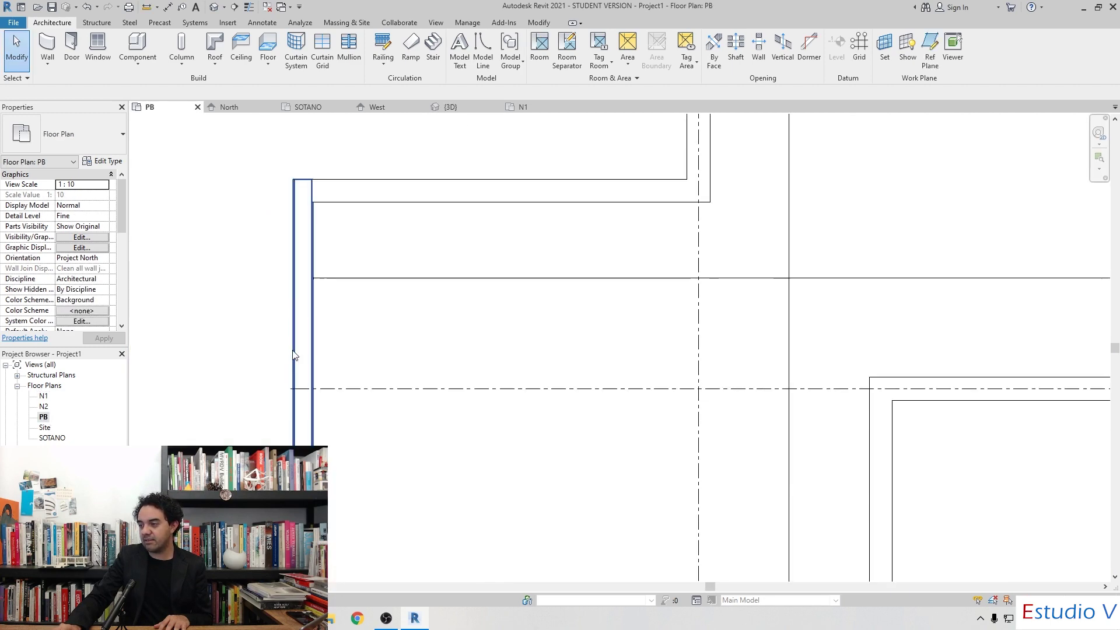
scroll(323, 212, "up", 1)
scroll(324, 212, "up", 1)
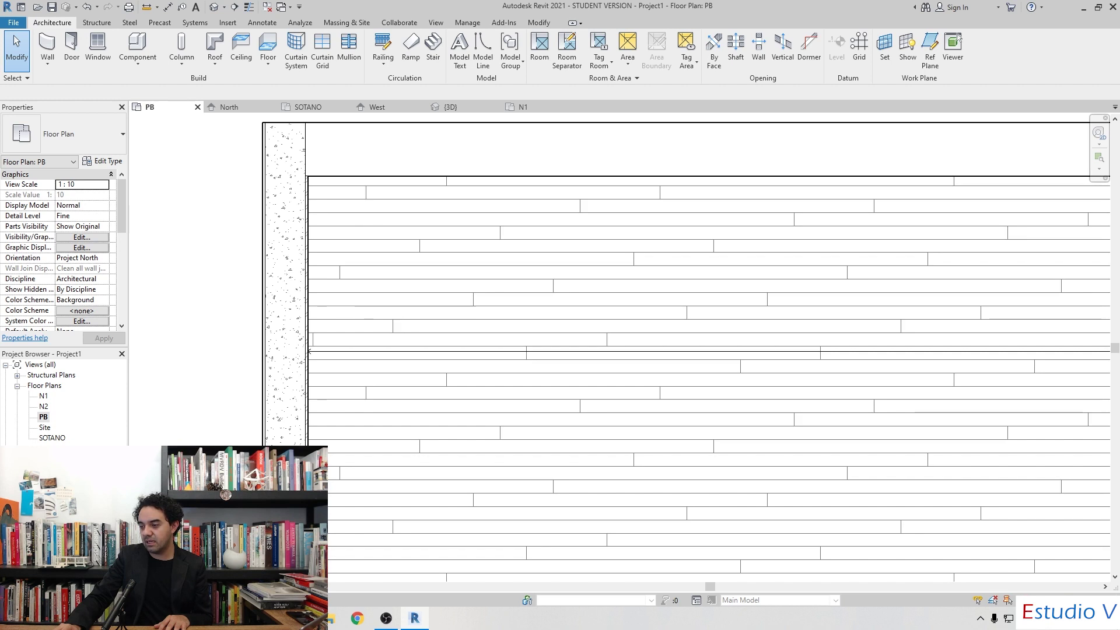
key("s")
key("d")
scroll(333, 239, "down", 1)
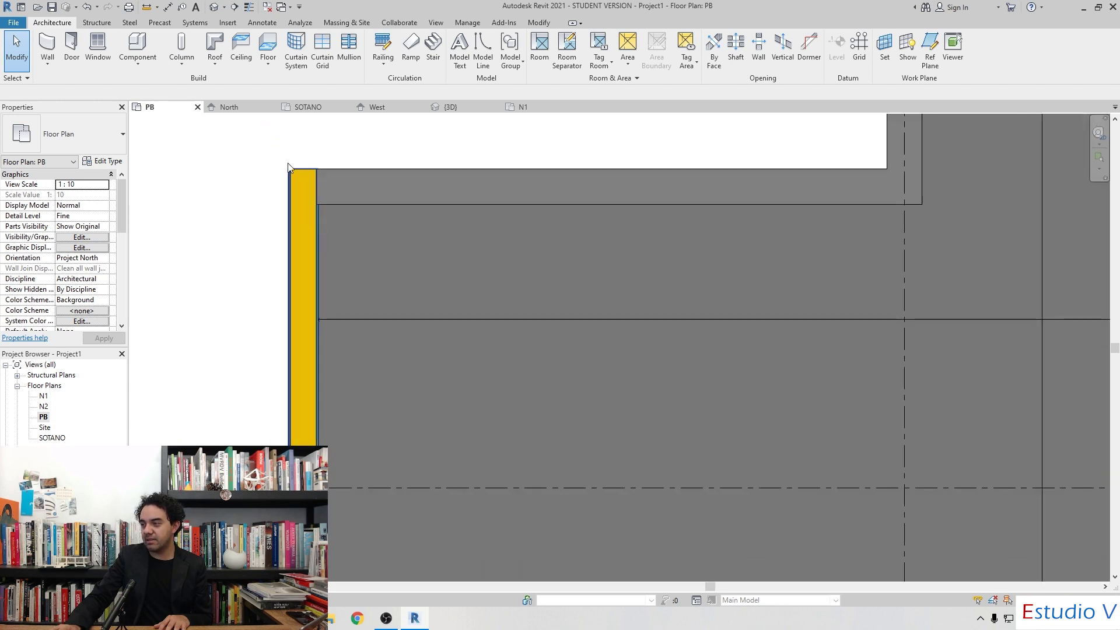
scroll(362, 210, "up", 3)
scroll(381, 195, "down", 2)
scroll(373, 343, "up", 2)
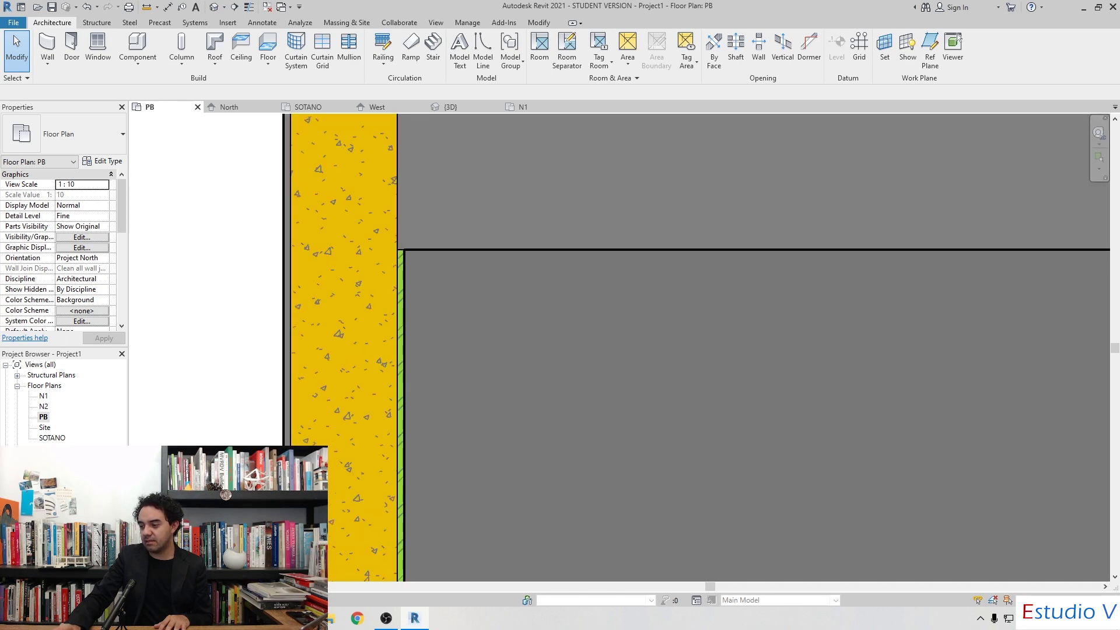
Set the PB plan to Realistic and pan around the wood floor's corners
left_click(216, 555)
scroll(431, 335, "up", 1)
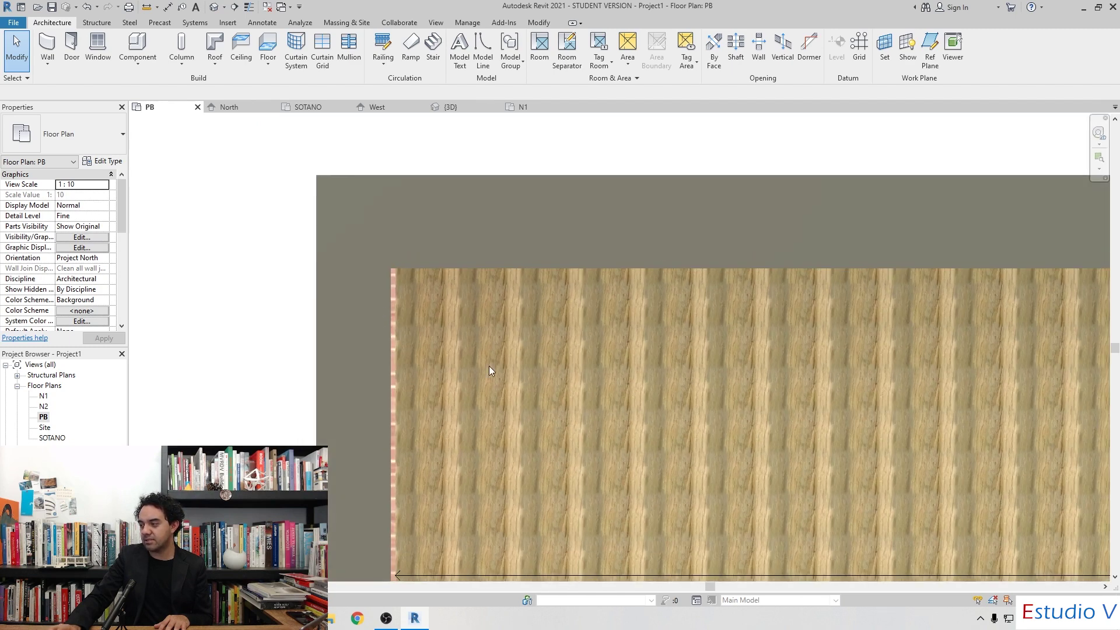
middle_click_drag(489, 366, 396, 287)
scroll(387, 288, "down", 1)
scroll(387, 288, "down", 2)
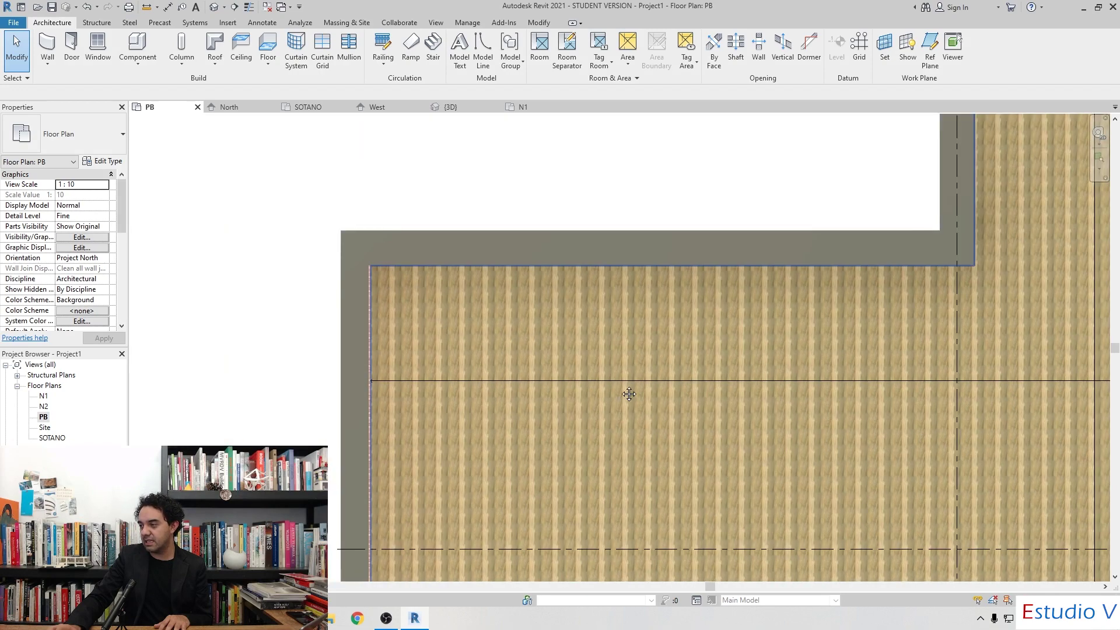
middle_click_drag(627, 385, 429, 300)
scroll(426, 308, "down", 2)
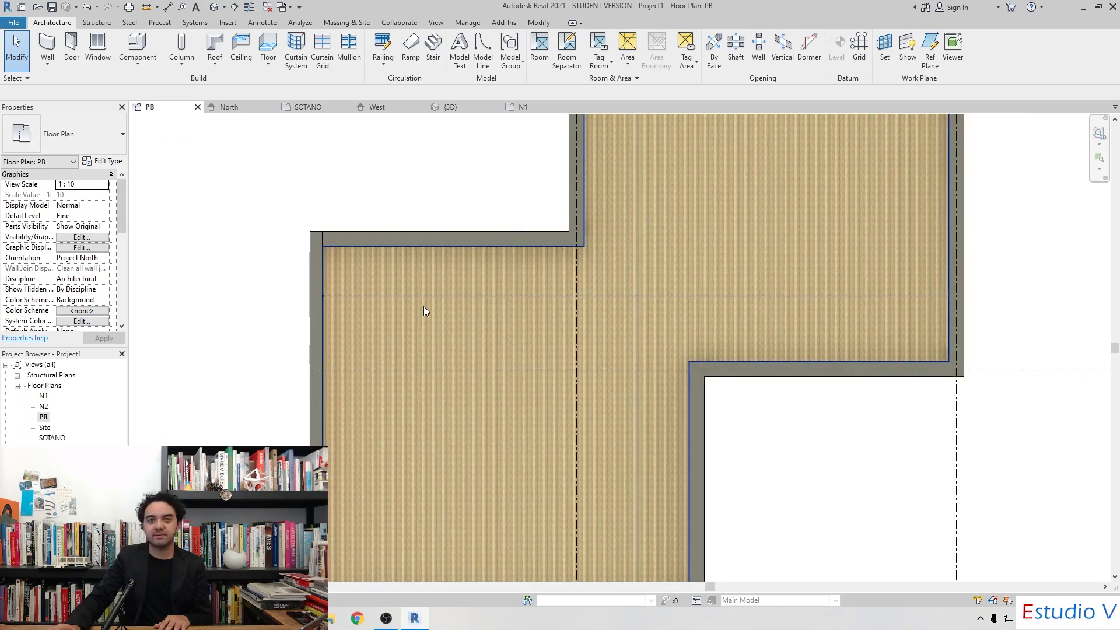